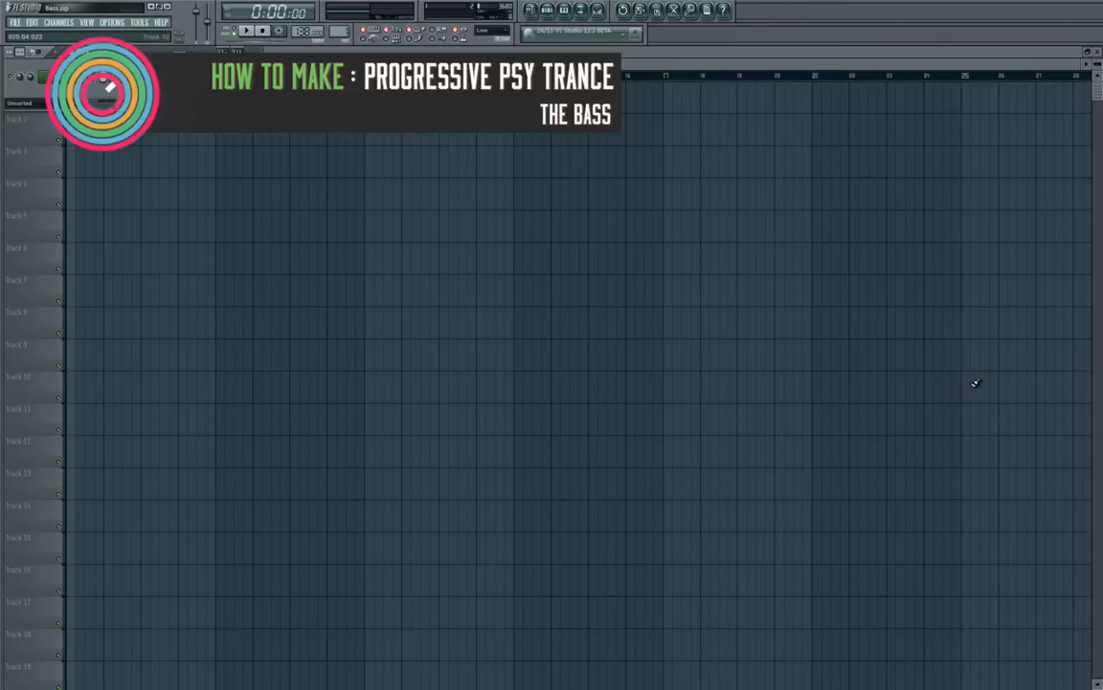
# Review the Kick channel's synthesizer envelope, its mixer effects chain and its channel settings
pyautogui.click(76, 79)
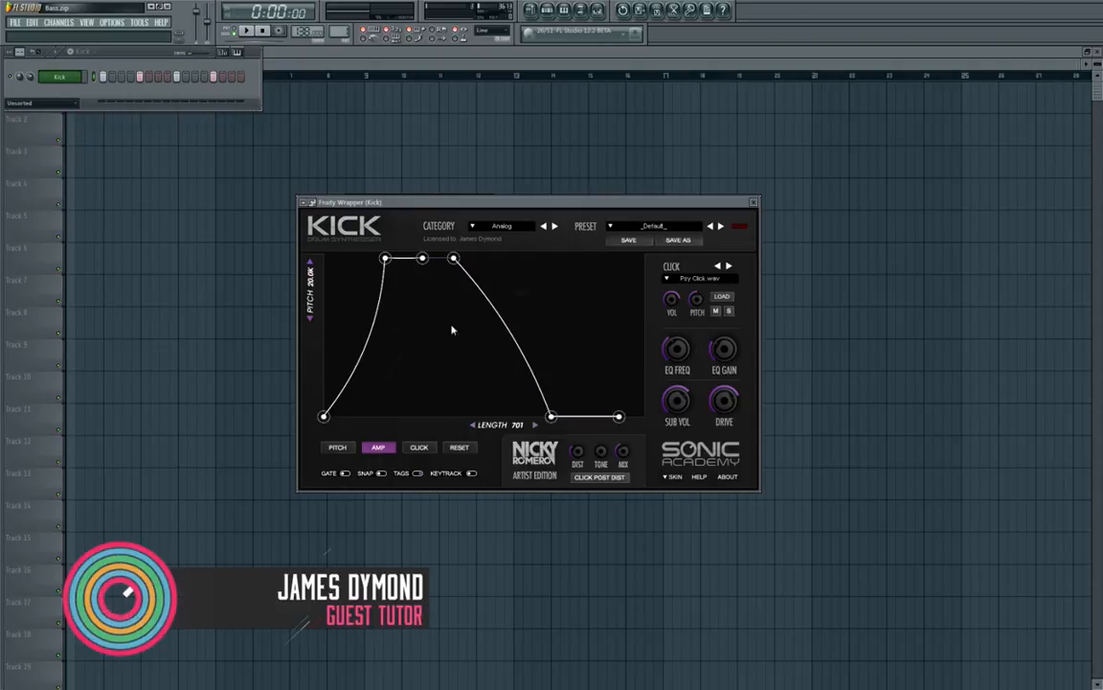
pyautogui.click(754, 204)
pyautogui.click(596, 9)
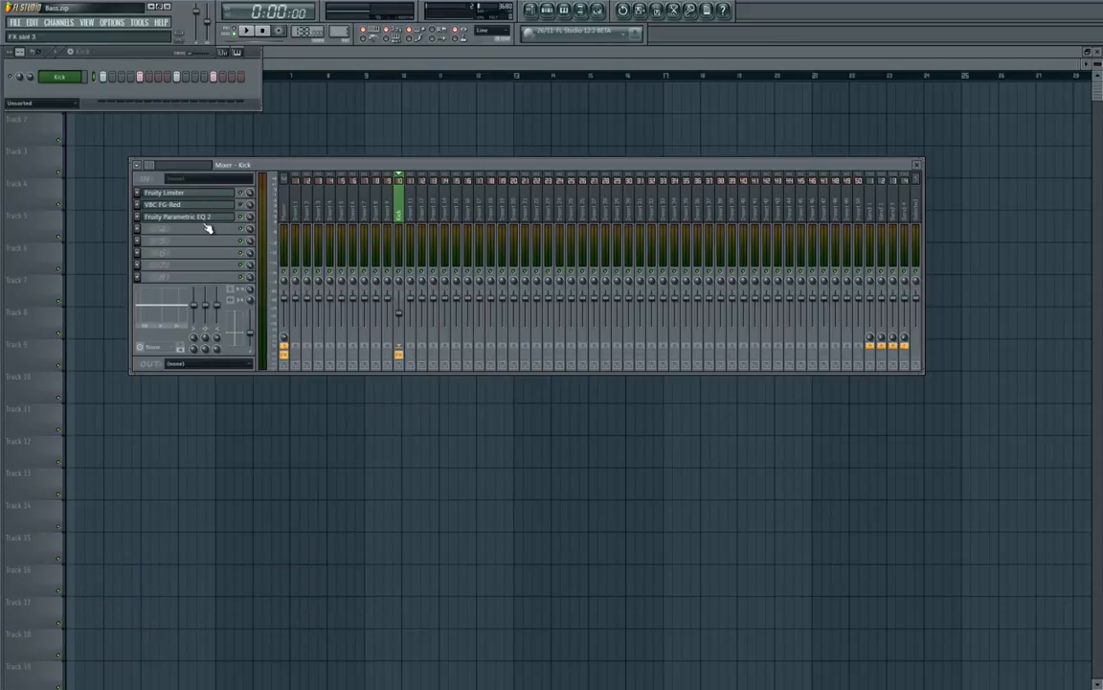
pyautogui.click(916, 165)
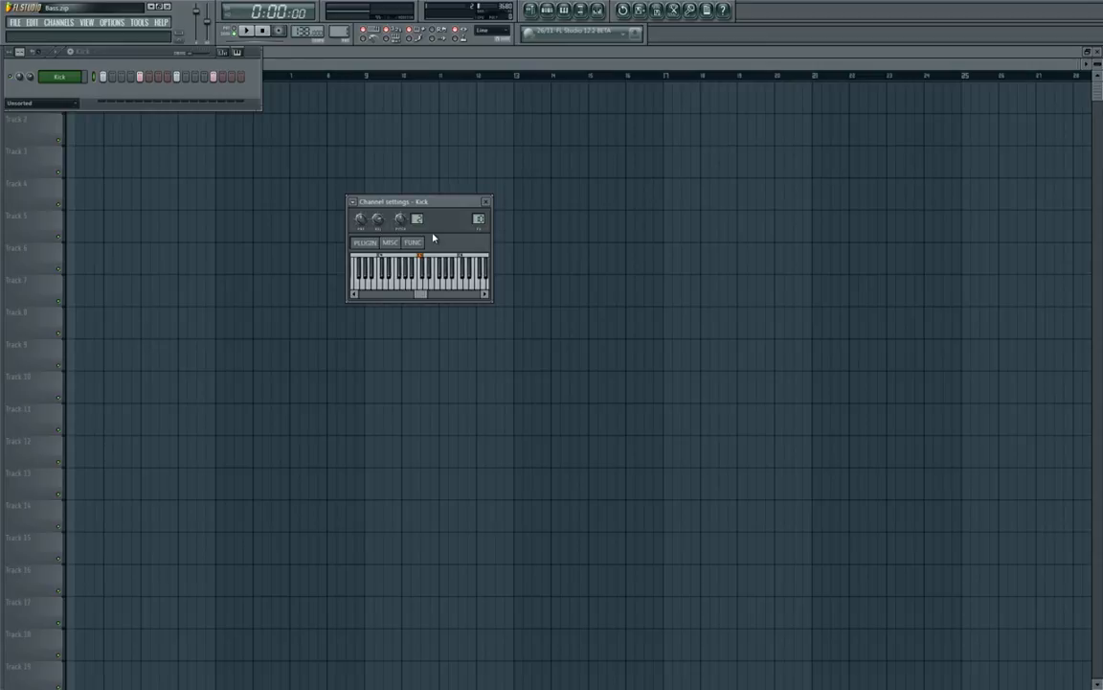
pyautogui.click(487, 203)
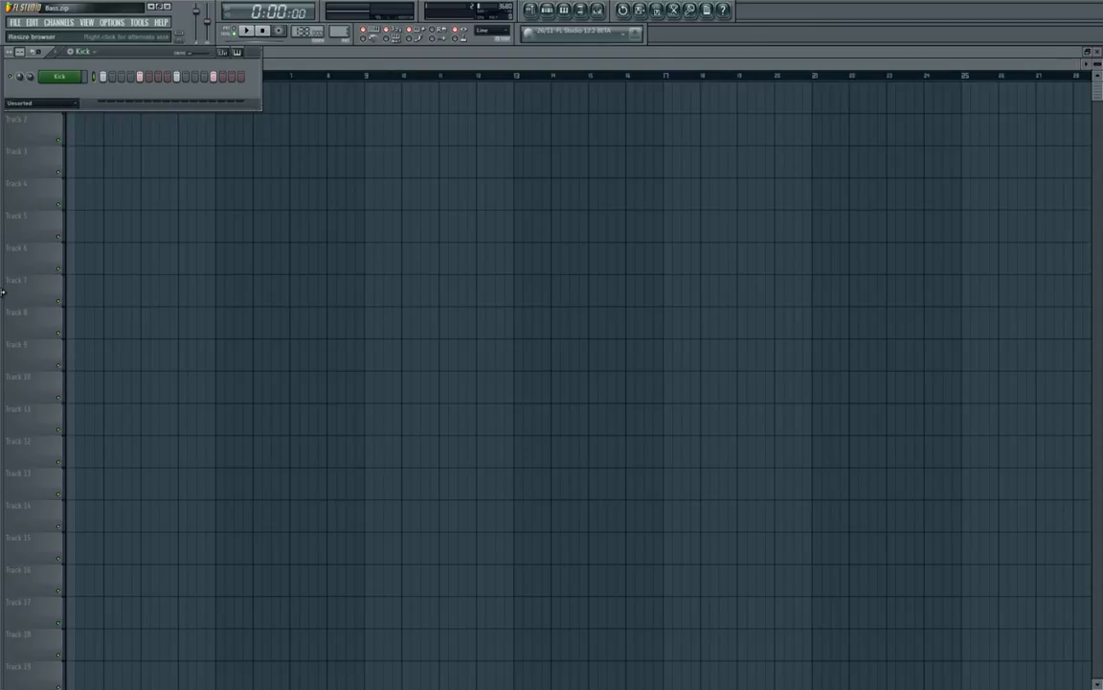
# Load the Psy Bass - F sample from the Sonic Academy 2 folder as a new channel below Kick
pyautogui.moveTo(3, 293); pyautogui.dragTo(105, 296)
pyautogui.click(96, 387)
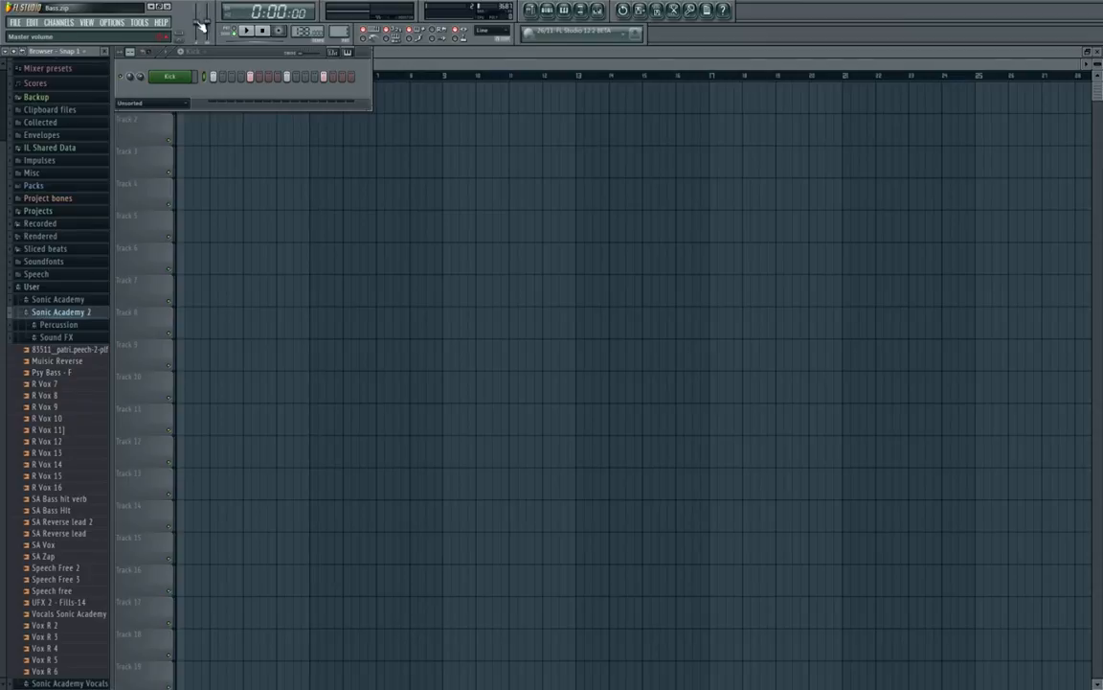
pyautogui.click(83, 375)
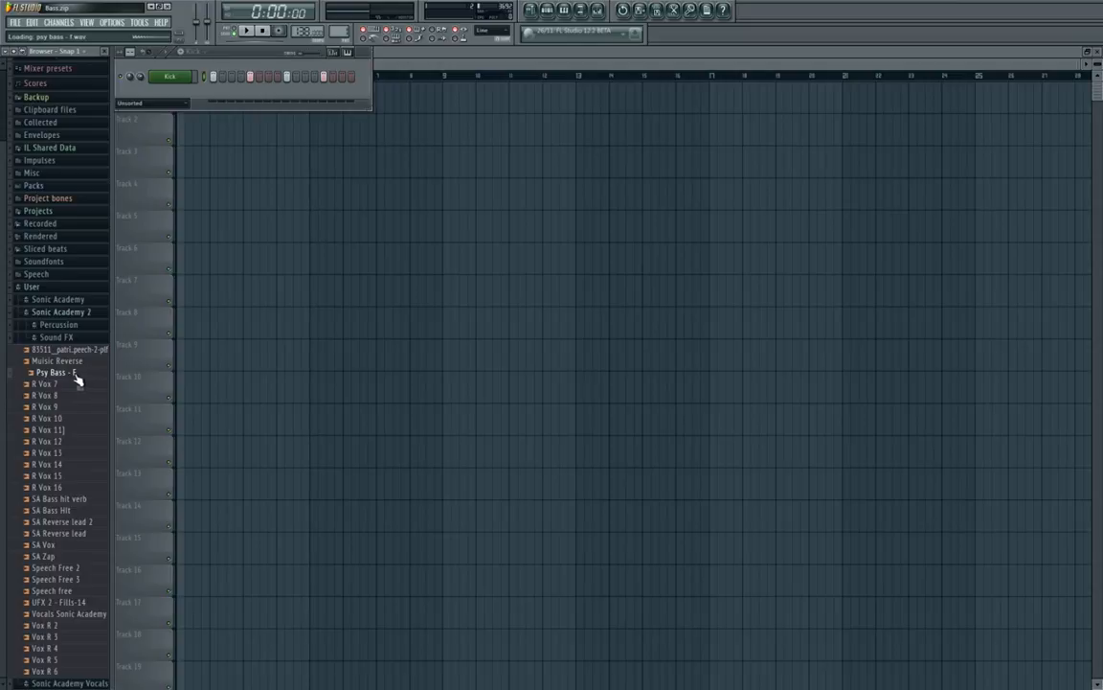
pyautogui.moveTo(76, 380); pyautogui.dragTo(177, 98)
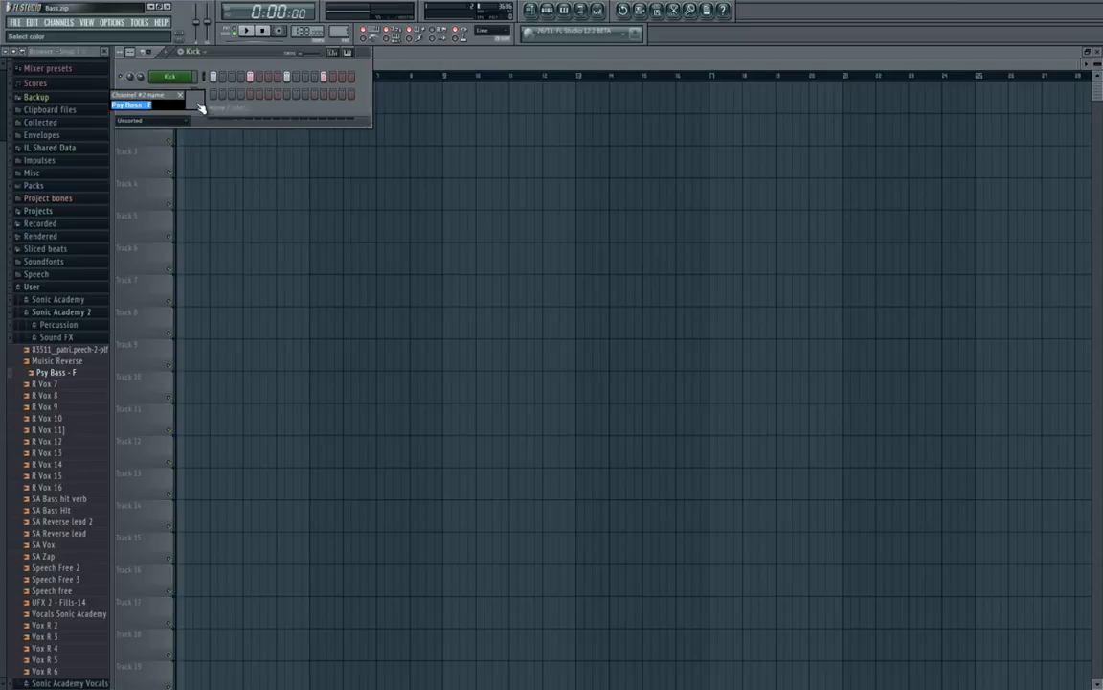
# Name the new sample channel Bass and colour it dark blue (red 0, green 0, blue 128)
pyautogui.write('Bass')
pyautogui.click(201, 108)
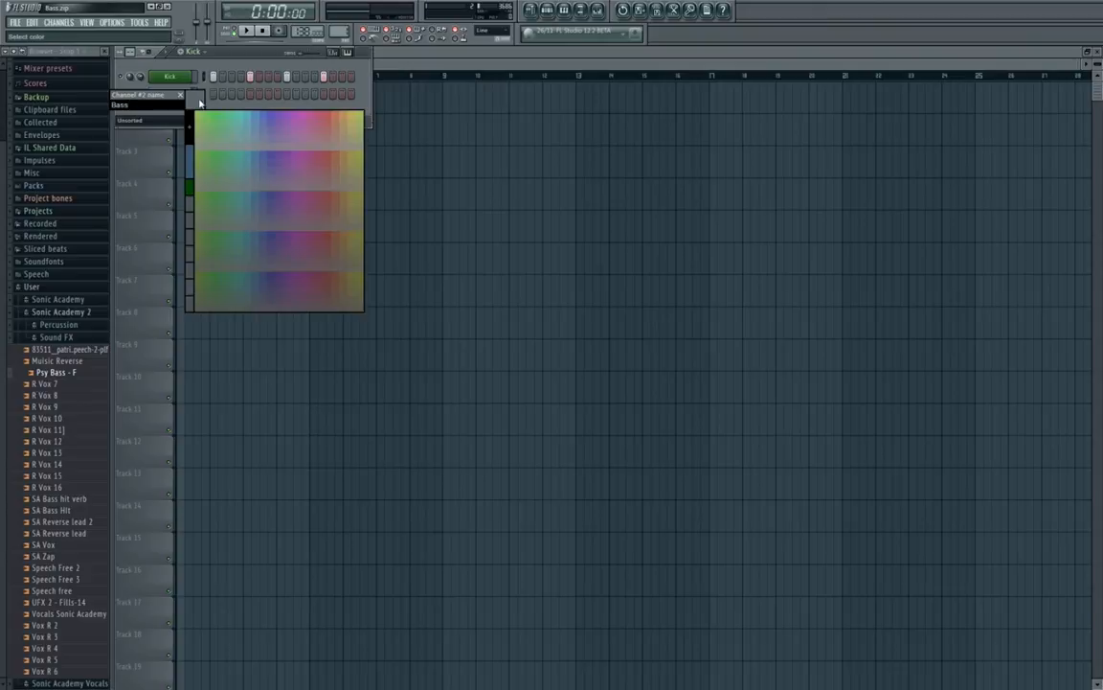
pyautogui.click(173, 124)
pyautogui.click(492, 252)
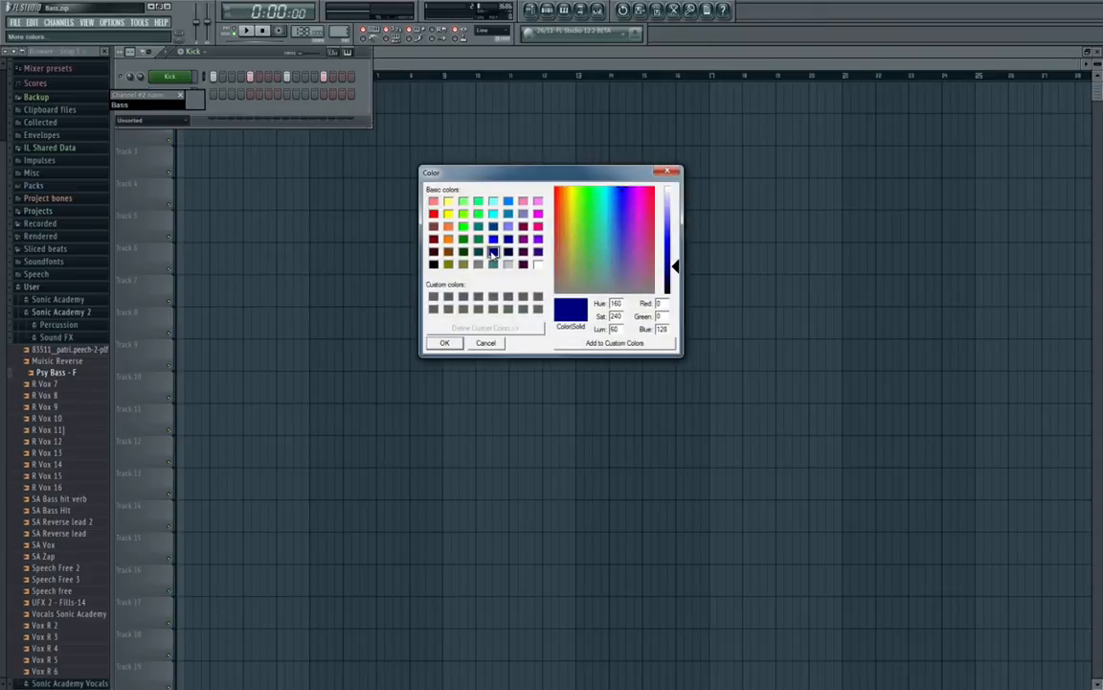
pyautogui.press('Return')
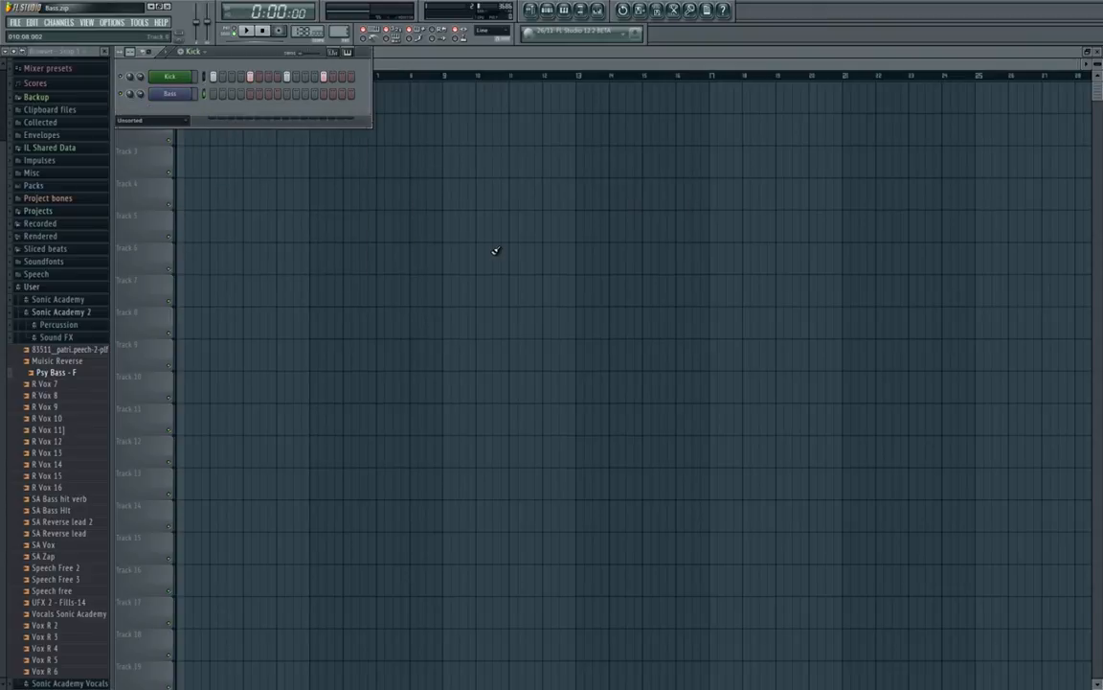
# Insert a new pattern named Bass and give it the same recently used dark blue colour
pyautogui.rightClick(203, 25)
pyautogui.press('Escape')
pyautogui.click(205, 51)
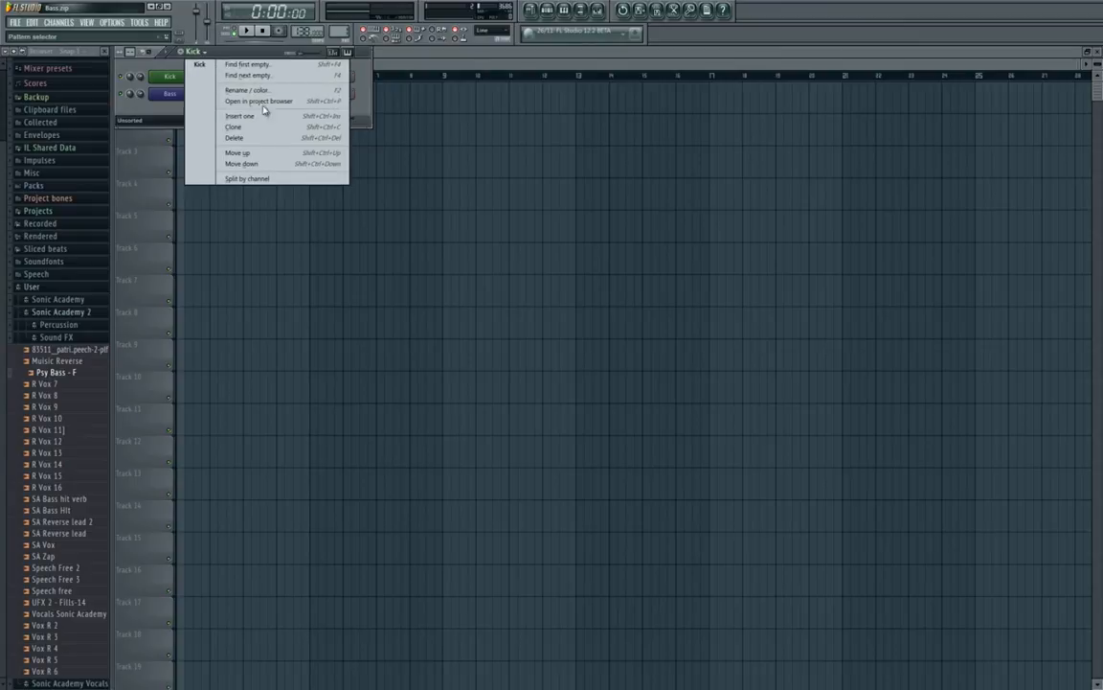
pyautogui.click(251, 116)
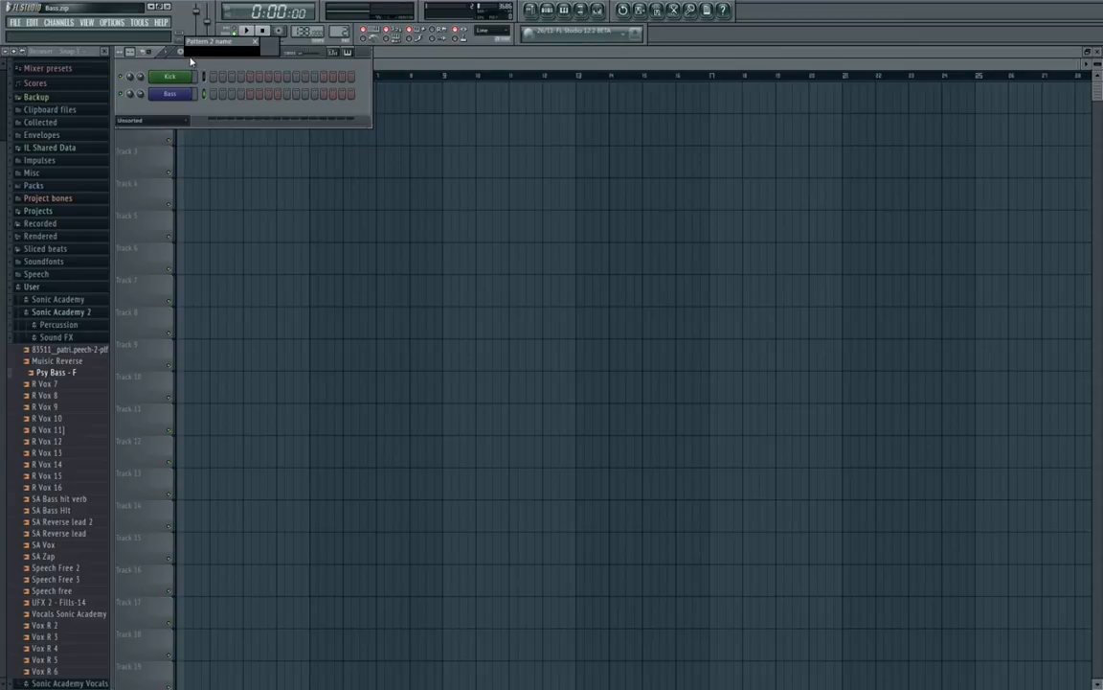
pyautogui.write('Bass')
pyautogui.click(273, 46)
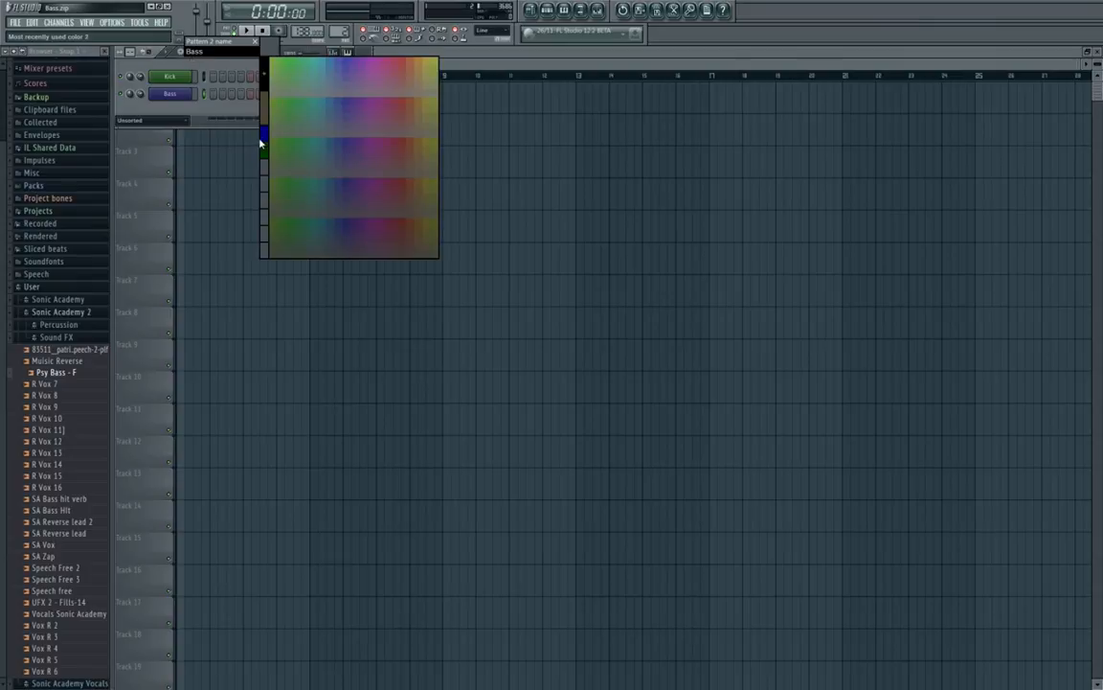
pyautogui.click(266, 139)
pyautogui.press('Return')
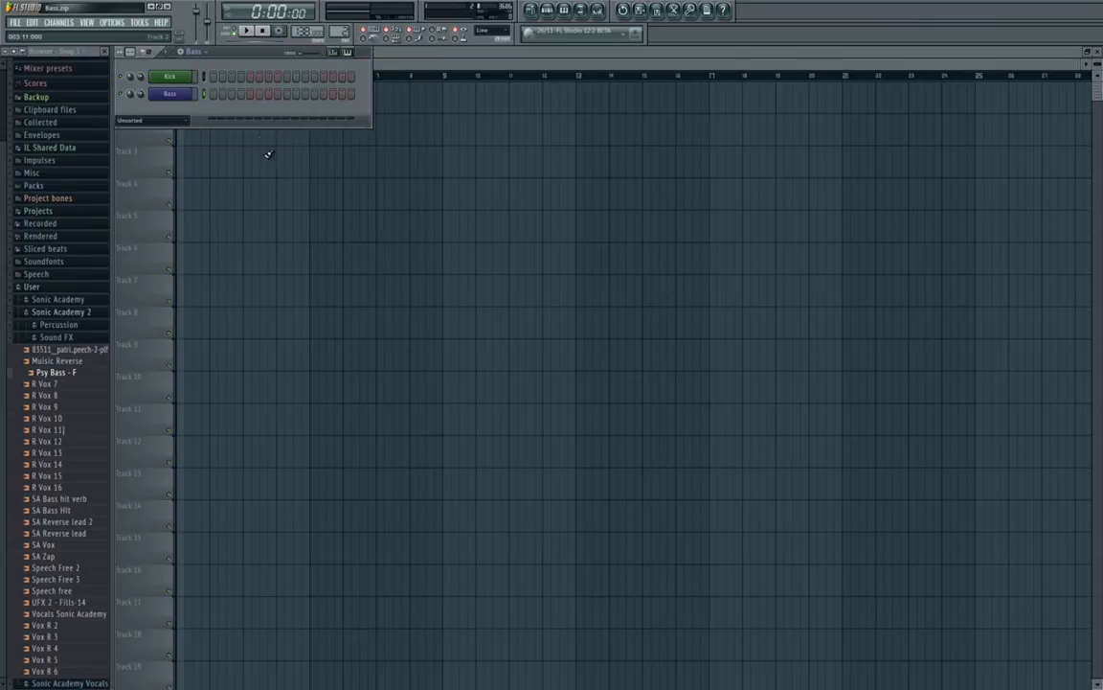
# Paint the Bass pattern across bars 1 to 4 on Track 2 of the playlist
pyautogui.press('F6')
pyautogui.moveTo(185, 130); pyautogui.dragTo(325, 130)
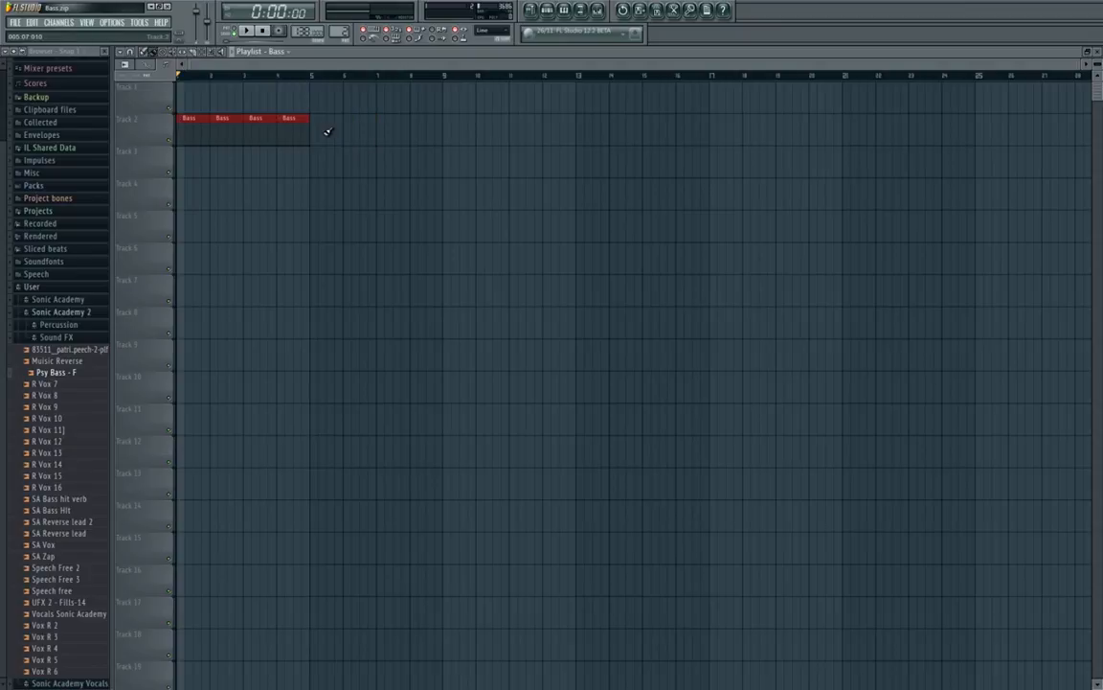
pyautogui.press('F6')
# Select the Kick pattern and paint it across bars 1 to 4 on Track 1 of the playlist
pyautogui.click(207, 51)
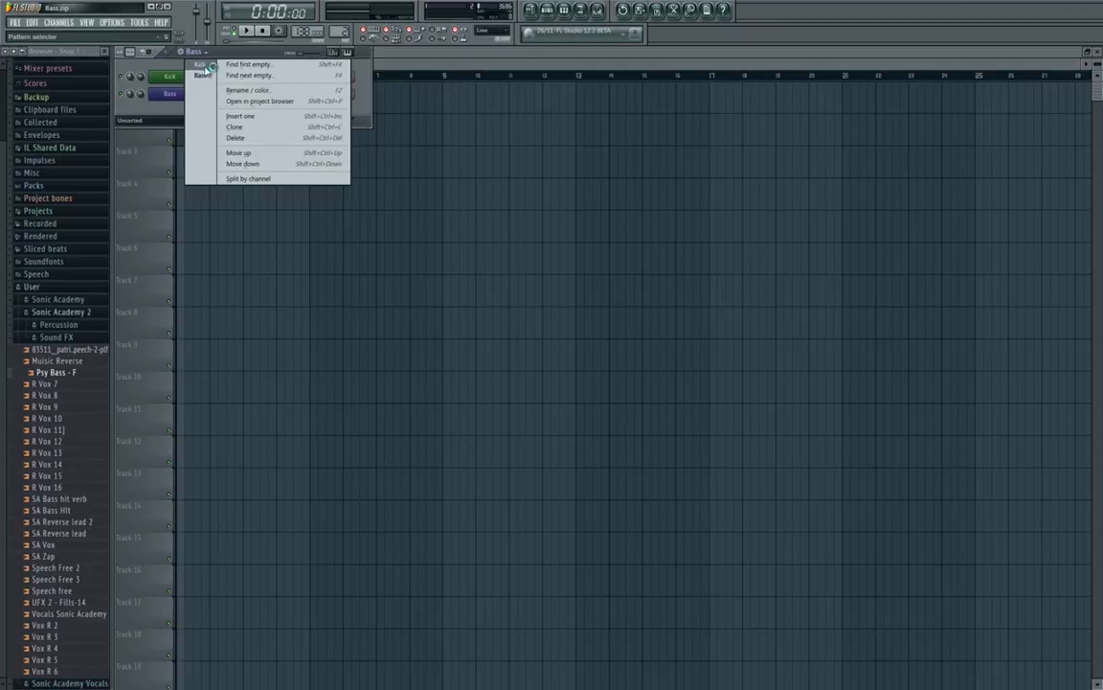
pyautogui.click(200, 64)
pyautogui.press('F6')
pyautogui.moveTo(182, 86); pyautogui.dragTo(285, 94)
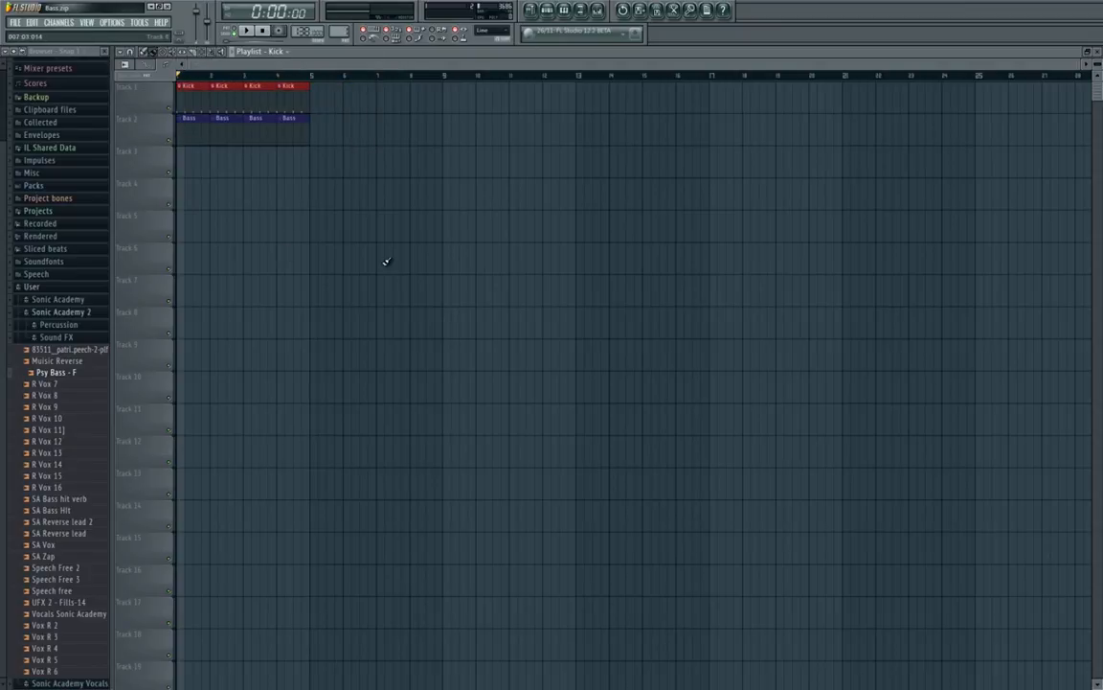
pyautogui.press('F6')
# Examine the Psy Bass - F sample in the Bass channel's settings
pyautogui.click(186, 99)
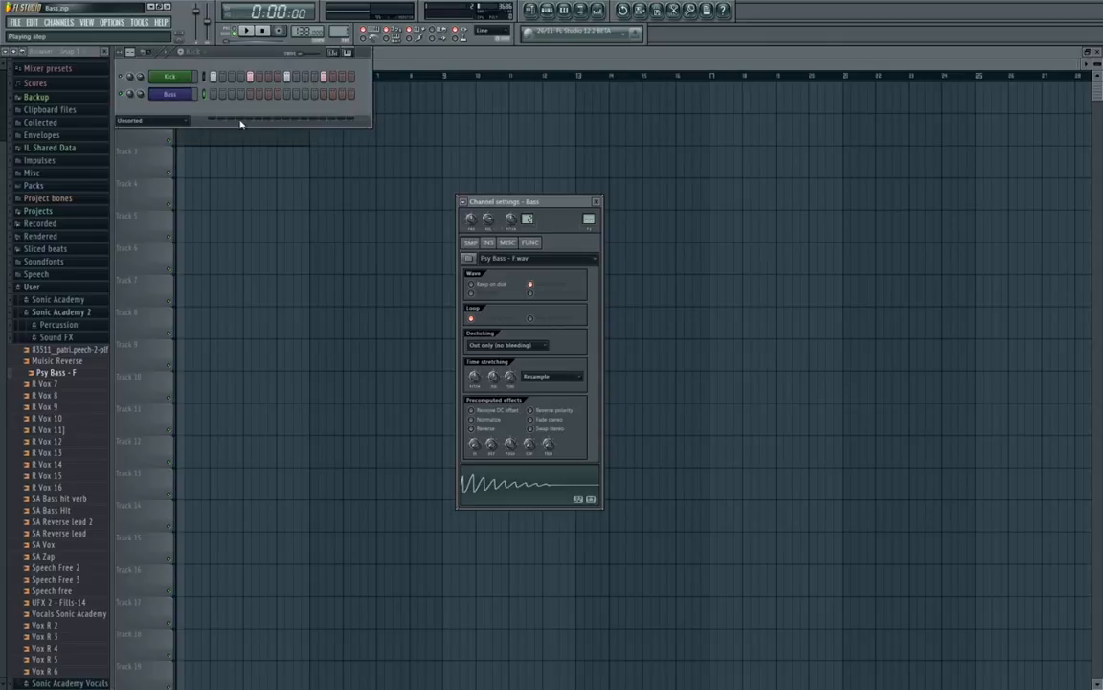
pyautogui.rightClick(251, 201)
pyautogui.doubleClick(252, 130)
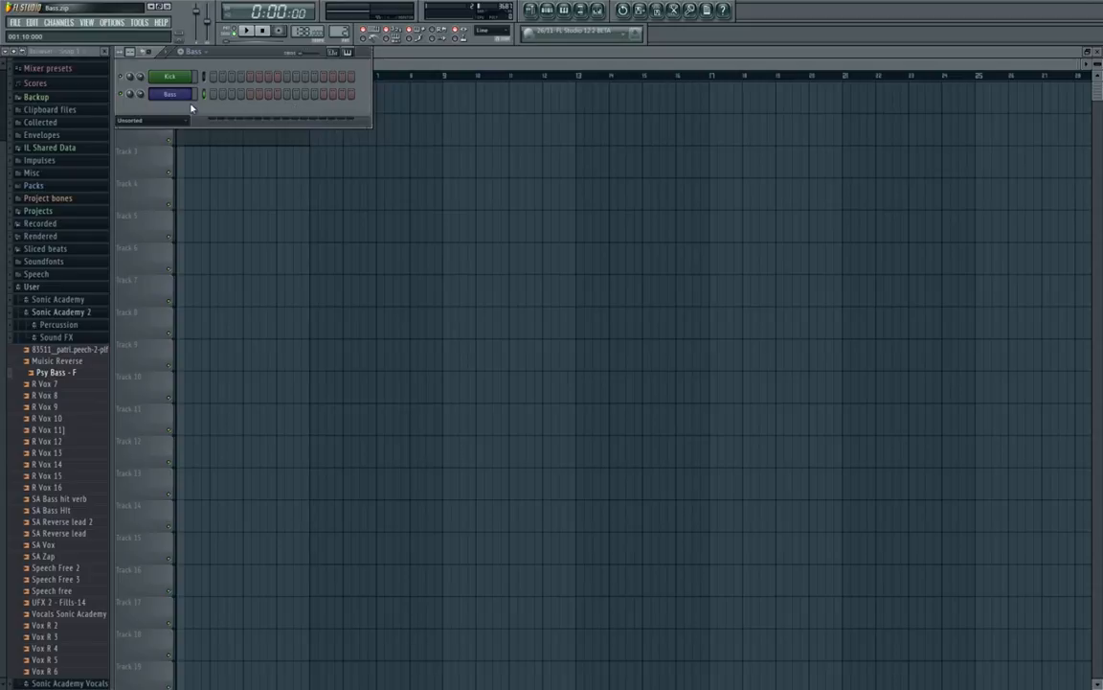
# Place Bass steps on every beat of the Bass pattern, at steps 1, 5, 9 and 13
pyautogui.click(213, 94)
pyautogui.click(249, 94)
pyautogui.click(286, 94)
pyautogui.click(323, 94)
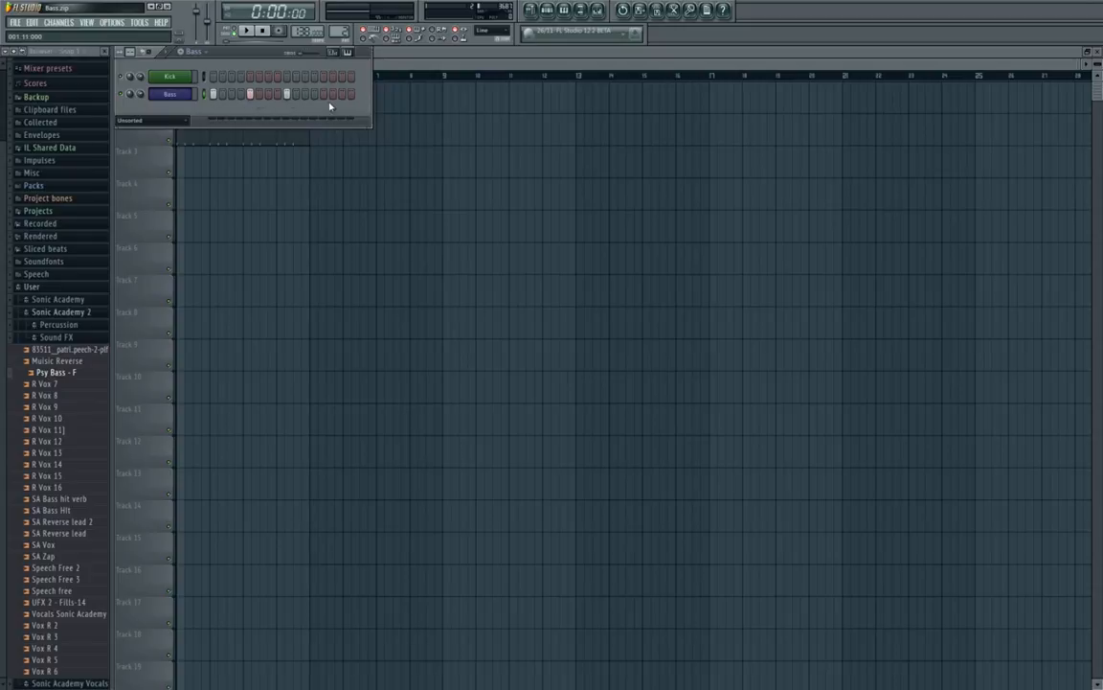
# Link the Bass channel to mixer insert 12 and lower that track's volume to about 66%
pyautogui.click(547, 11)
pyautogui.rightClick(533, 191)
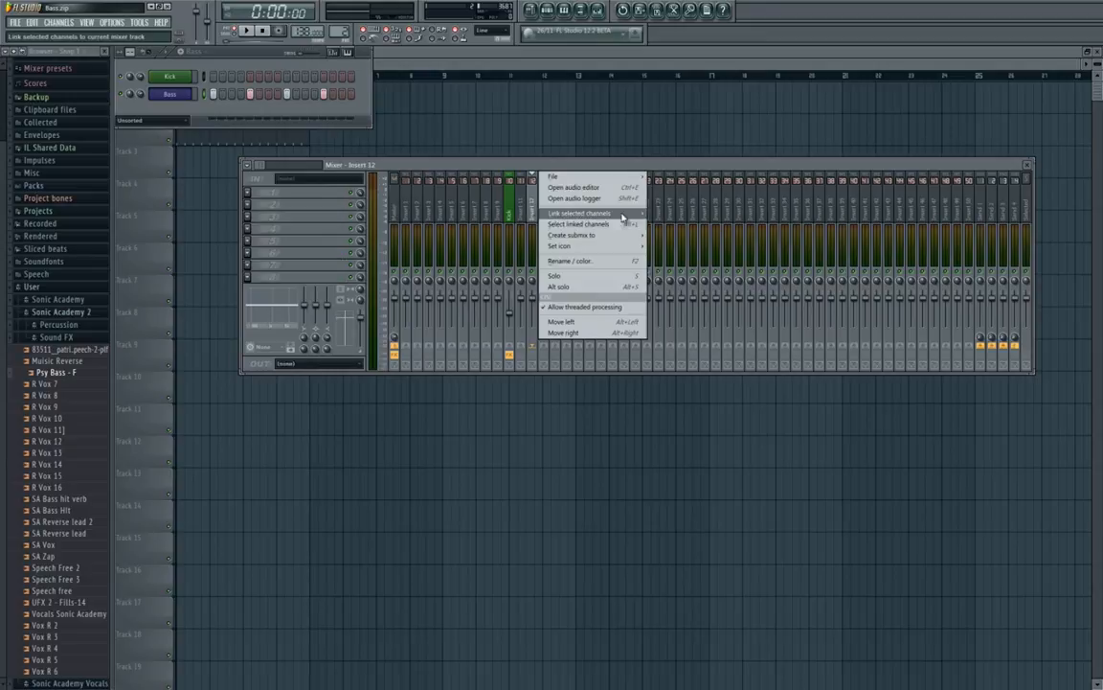
pyautogui.click(664, 212)
pyautogui.moveTo(541, 347); pyautogui.dragTo(537, 311)
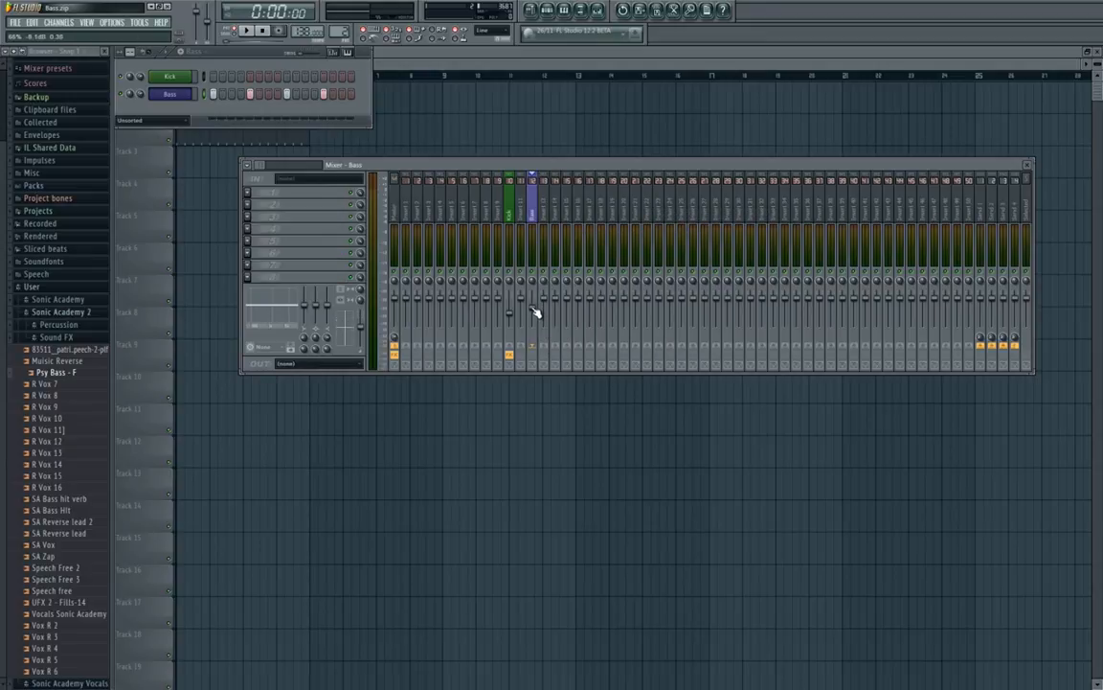
# Audition the on-beat bass steps and clear all four from the Bass pattern
pyautogui.press('space')
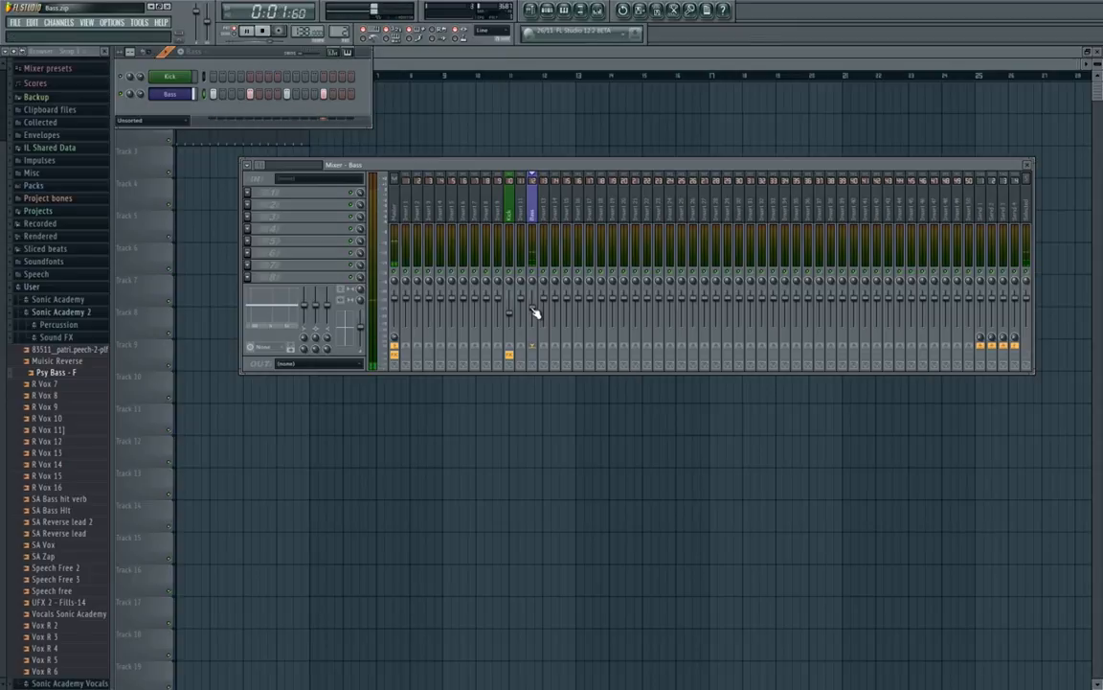
pyautogui.press('space')
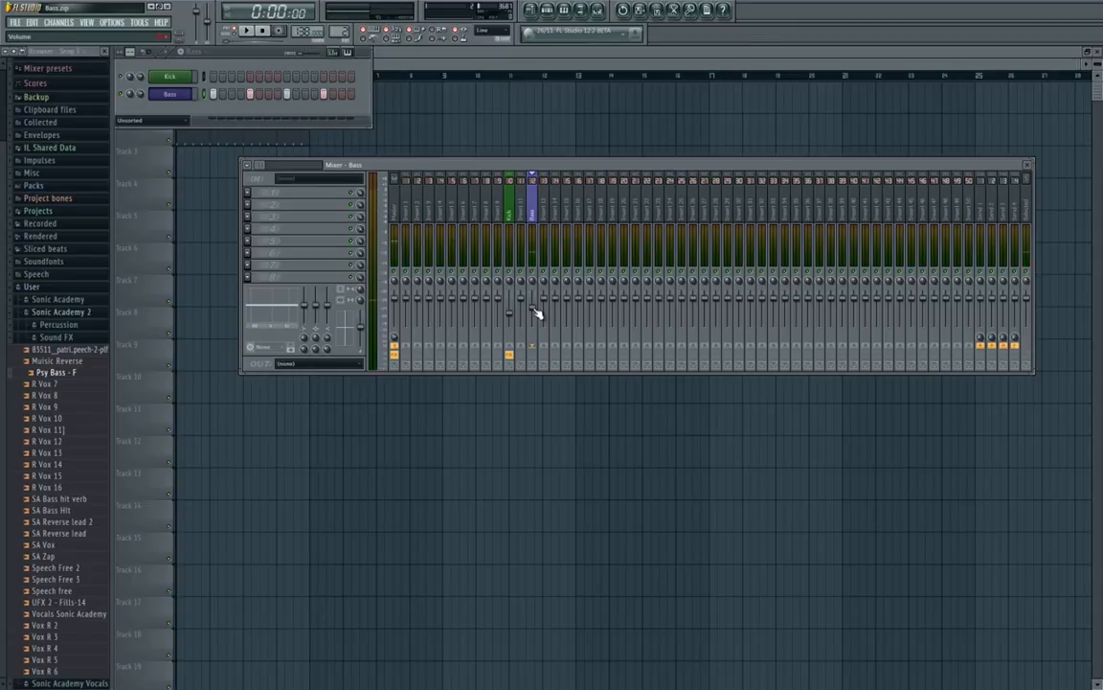
pyautogui.rightClick(326, 97)
pyautogui.rightClick(287, 97)
pyautogui.rightClick(250, 96)
pyautogui.rightClick(213, 97)
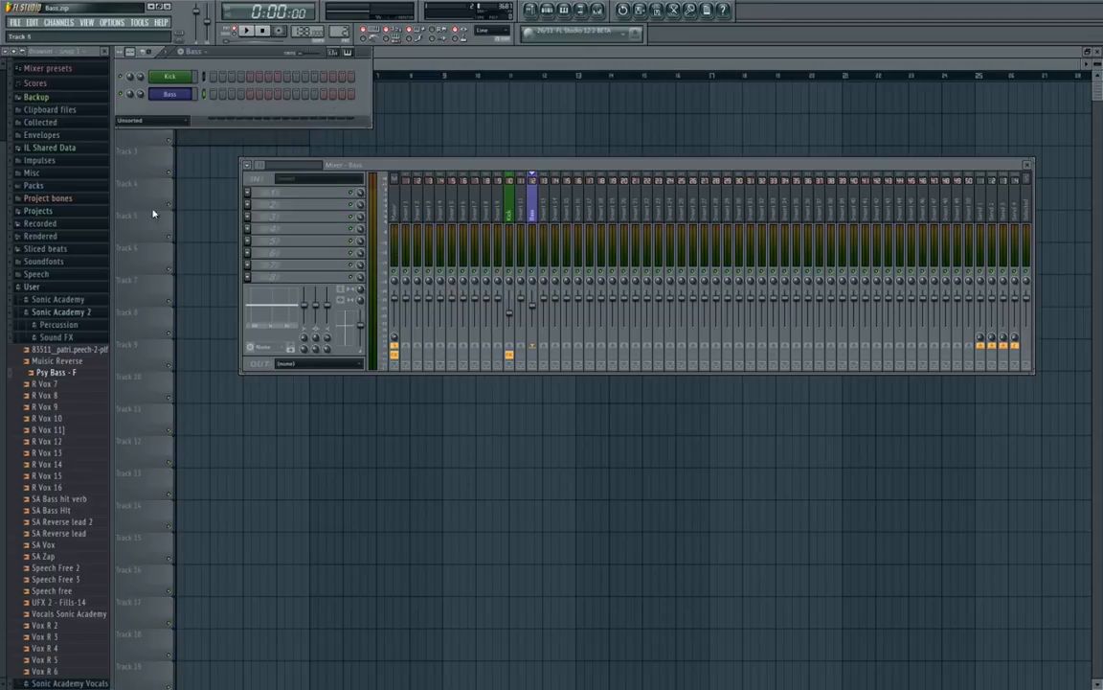
# Fill the Bass channel with the three off-beat steps after each beat, leaving the four beats empty, and audition the pattern
pyautogui.click(84, 312)
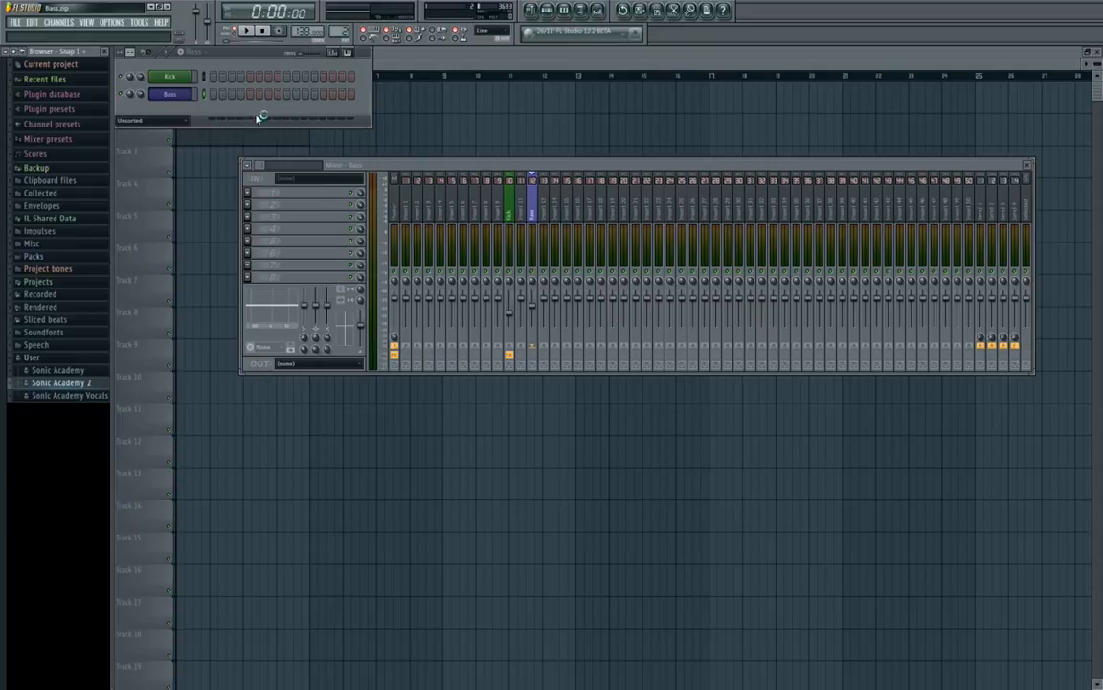
pyautogui.moveTo(224, 97); pyautogui.dragTo(353, 98)
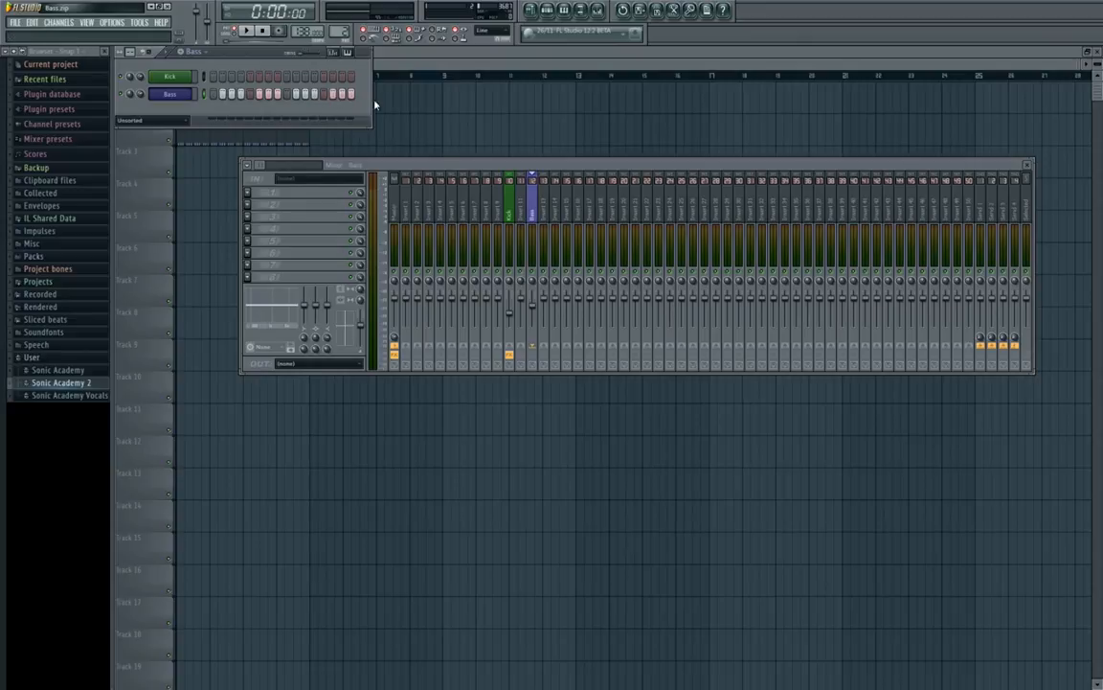
pyautogui.press('space')
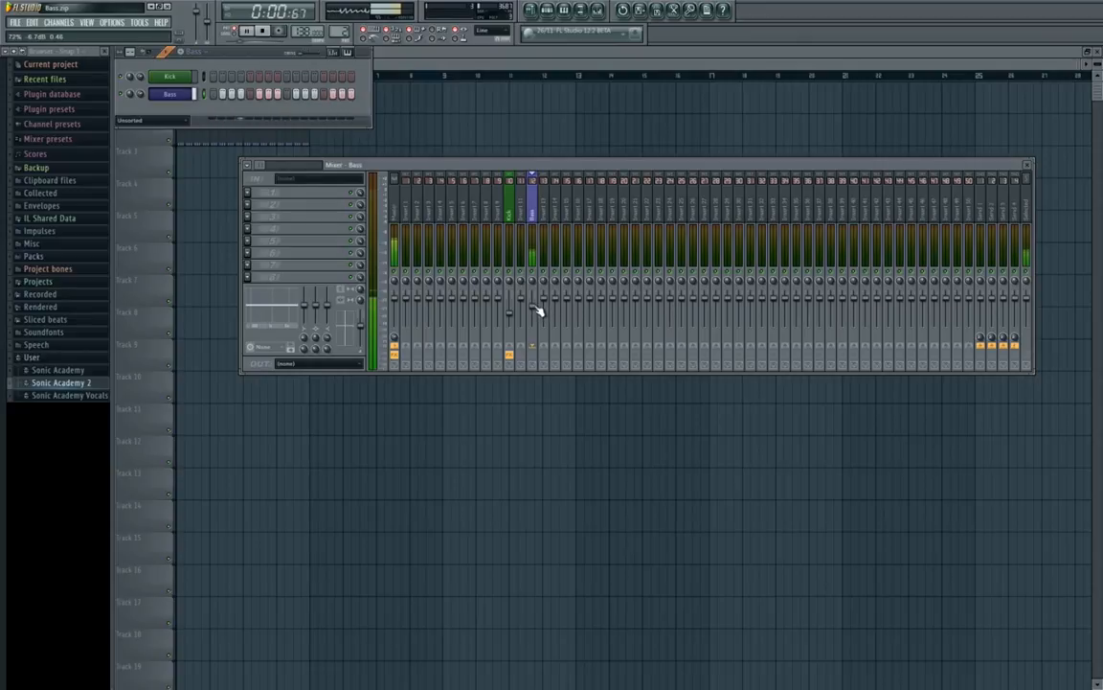
pyautogui.press('space')
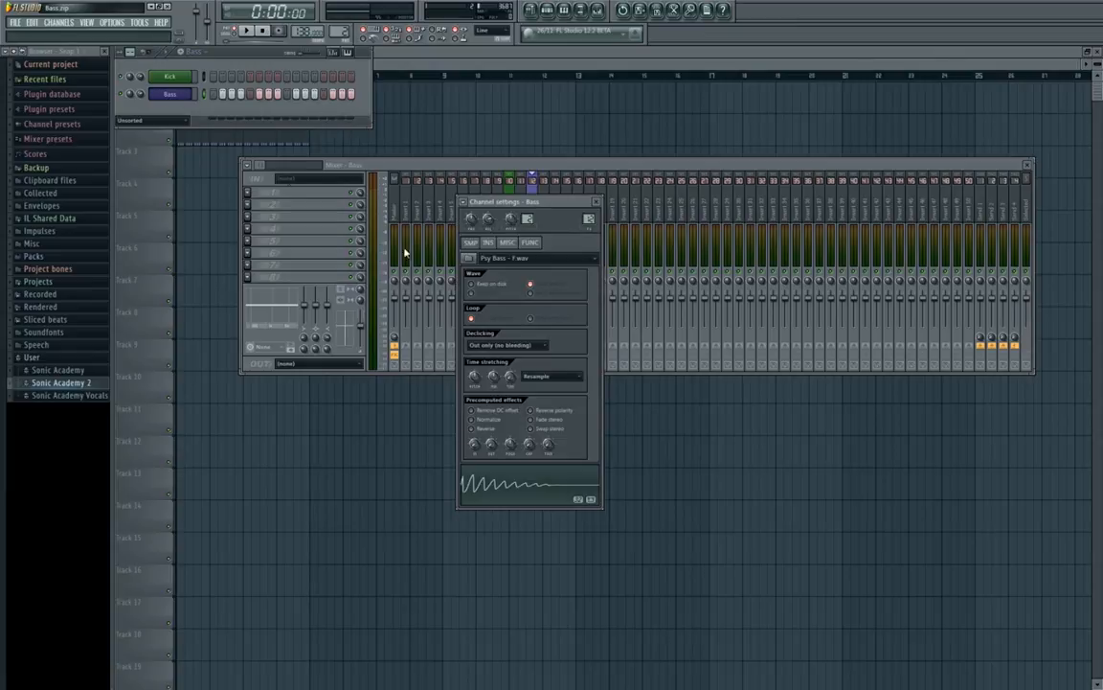
# Open the Bass channel's settings and rearrange its window and the mixer so both can be seen
pyautogui.click(180, 95)
pyautogui.moveTo(489, 208); pyautogui.dragTo(484, 268)
pyautogui.moveTo(491, 169); pyautogui.dragTo(570, 90)
pyautogui.click(507, 262)
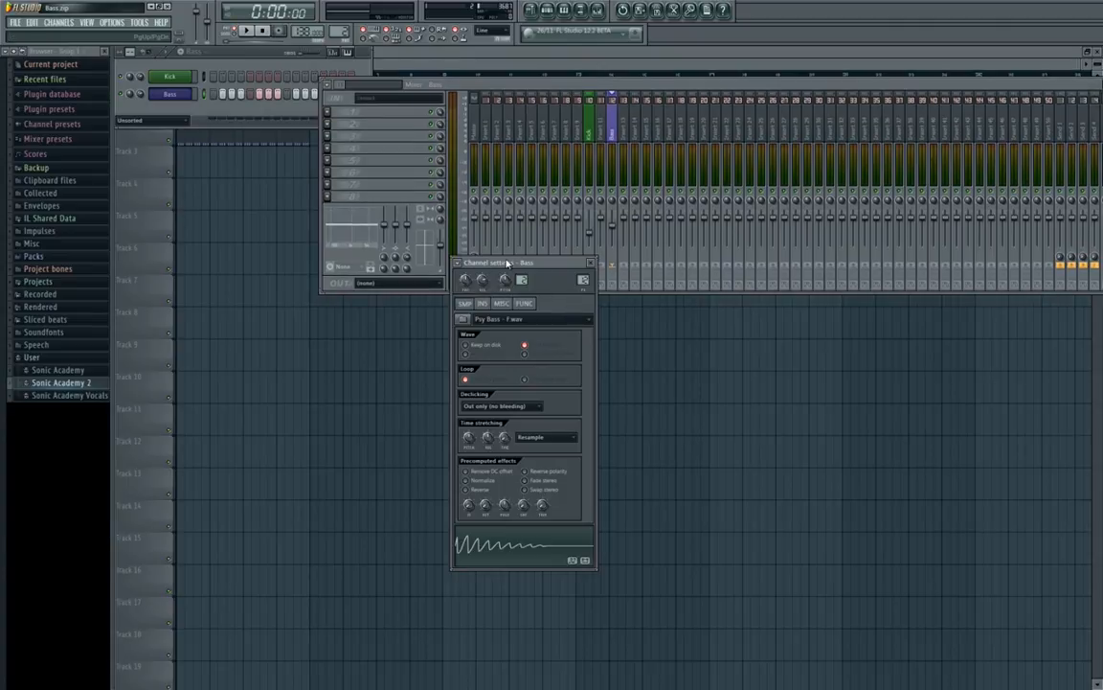
pyautogui.moveTo(509, 265)
pyautogui.mouseDown()
pyautogui.moveTo(374, 265)
pyautogui.moveTo(511, 265)
pyautogui.mouseUp()
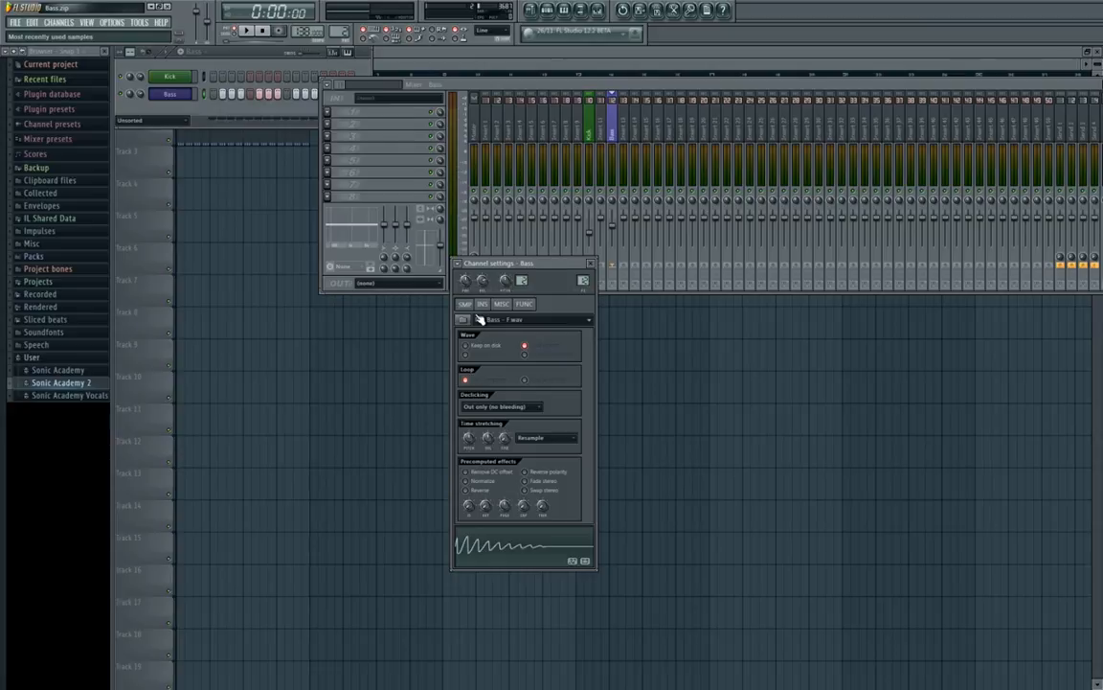
# Send the Bass steps to the piano roll and try different lengths for the third note of the groups
pyautogui.rightClick(170, 93)
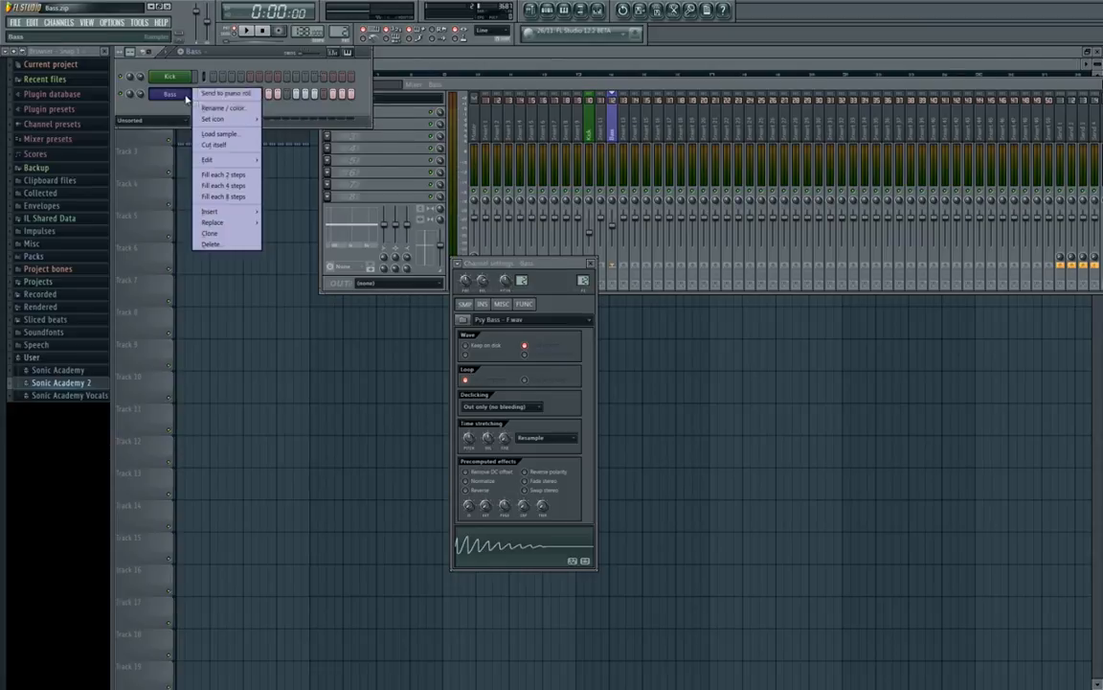
pyautogui.click(206, 97)
pyautogui.keyDown('ctrl'); pyautogui.click(336, 303); pyautogui.keyUp('ctrl')
pyautogui.keyDown('ctrl'); pyautogui.click(431, 304); pyautogui.keyUp('ctrl')
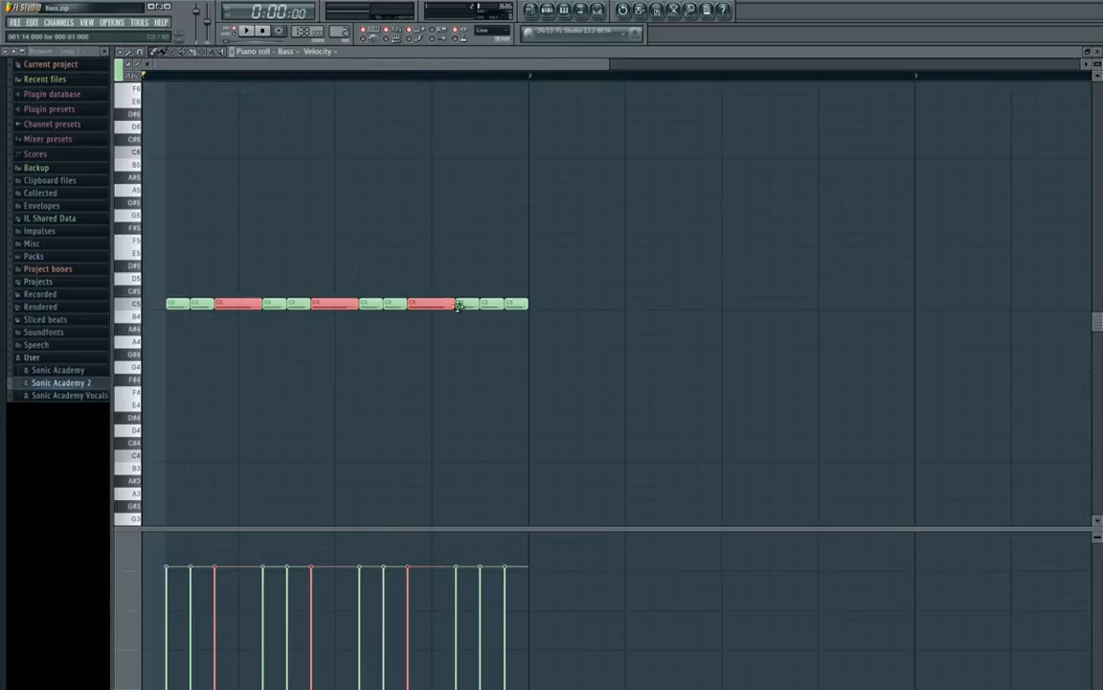
pyautogui.moveTo(260, 304); pyautogui.dragTo(238, 306)
# Try lengthening the notes of the first group so that they overlap
pyautogui.moveTo(165, 288); pyautogui.dragTo(185, 326)
pyautogui.keyDown('ctrl'); pyautogui.click(208, 305); pyautogui.keyUp('ctrl')
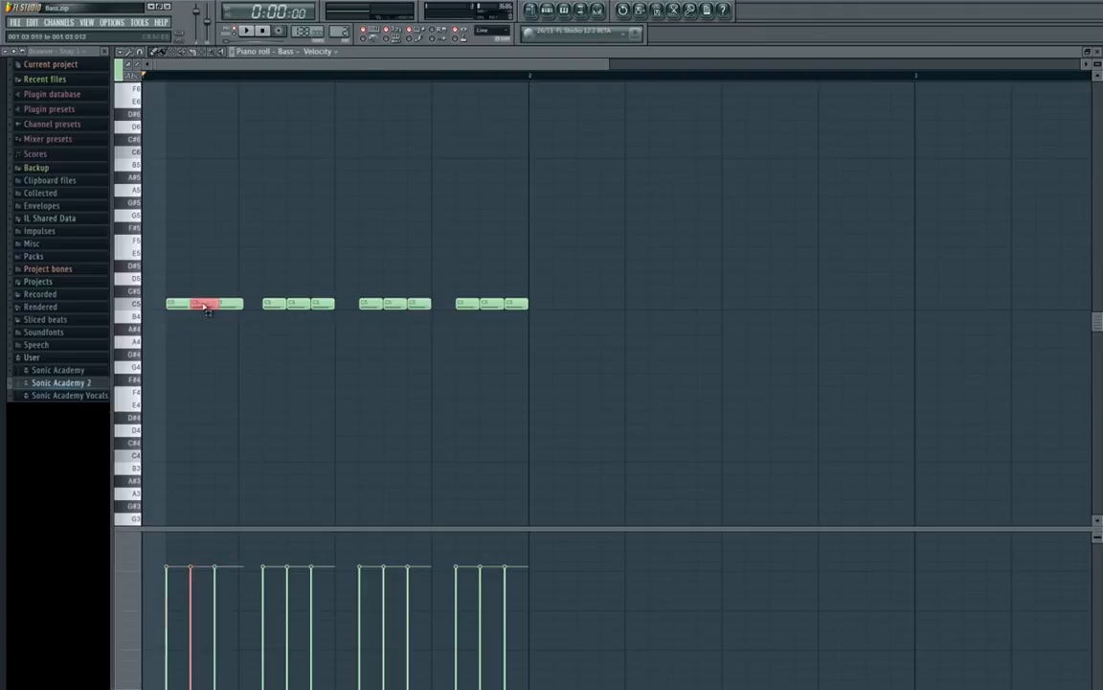
pyautogui.keyDown('ctrl'); pyautogui.click(233, 304); pyautogui.keyUp('ctrl')
# Undo the note-length edits made in the Bass piano roll
pyautogui.hotkey('ctrl', 'alt', 'z')
pyautogui.hotkey('ctrl', 'alt', 'z')
pyautogui.hotkey('ctrl', 'alt', 'z')
pyautogui.hotkey('ctrl', 'alt', 'z')
pyautogui.hotkey('ctrl', 'alt', 'z')
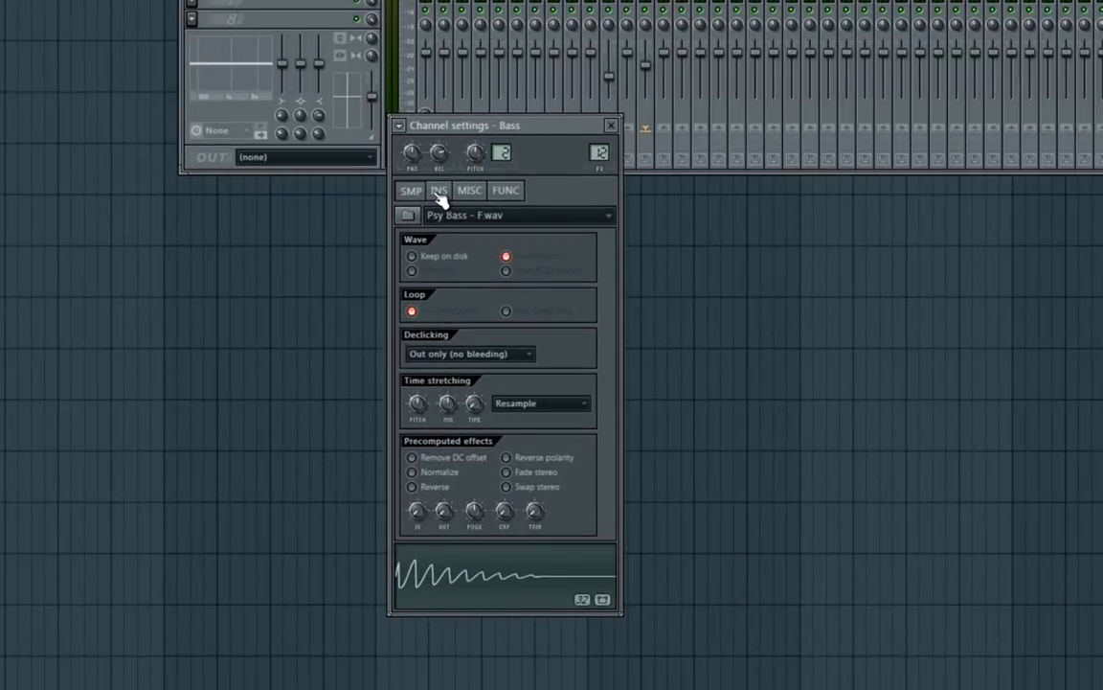
# Shape the Bass channel's volume envelope with no decay and a very short hold, and close the channel settings
pyautogui.click(439, 191)
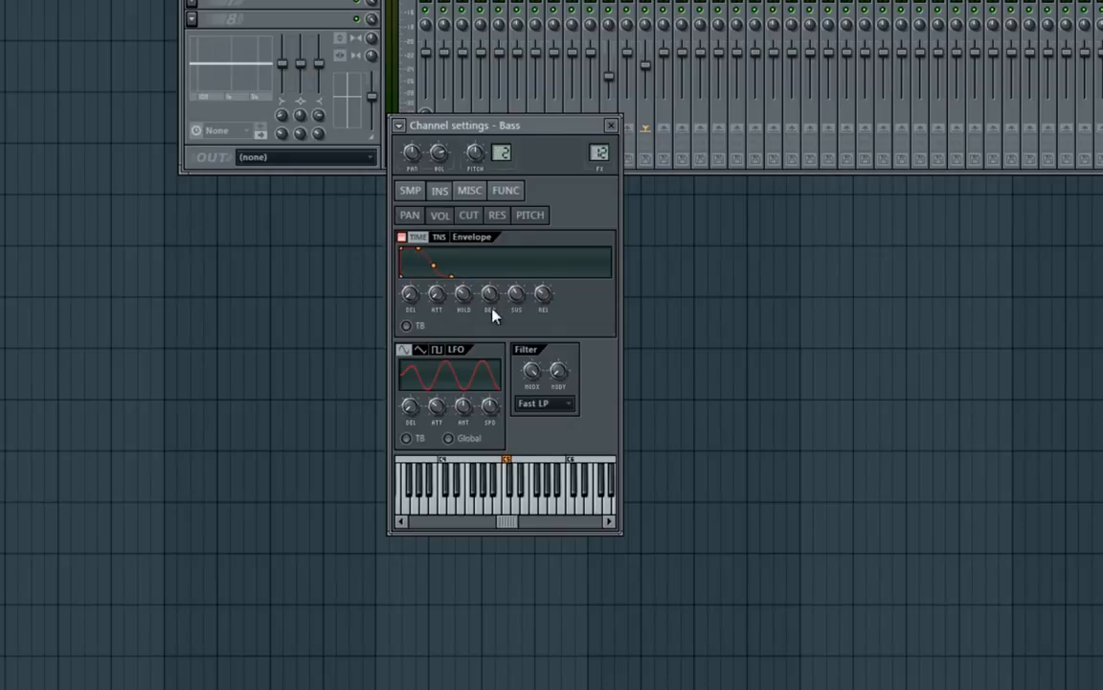
pyautogui.moveTo(491, 304); pyautogui.dragTo(543, 318)
pyautogui.moveTo(464, 300); pyautogui.dragTo(473, 327)
pyautogui.moveTo(461, 296)
pyautogui.mouseDown()
pyautogui.moveTo(459, 283)
pyautogui.moveTo(461, 295)
pyautogui.mouseUp()
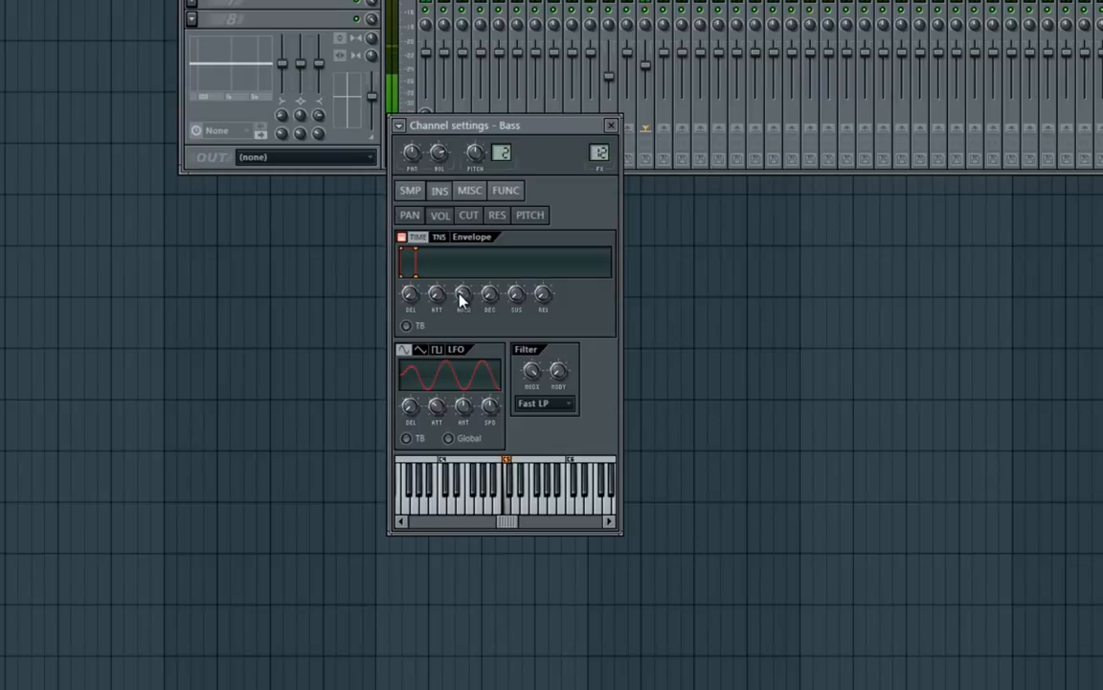
pyautogui.moveTo(460, 296)
pyautogui.mouseDown()
pyautogui.moveTo(469, 352)
pyautogui.moveTo(465, 300)
pyautogui.mouseUp()
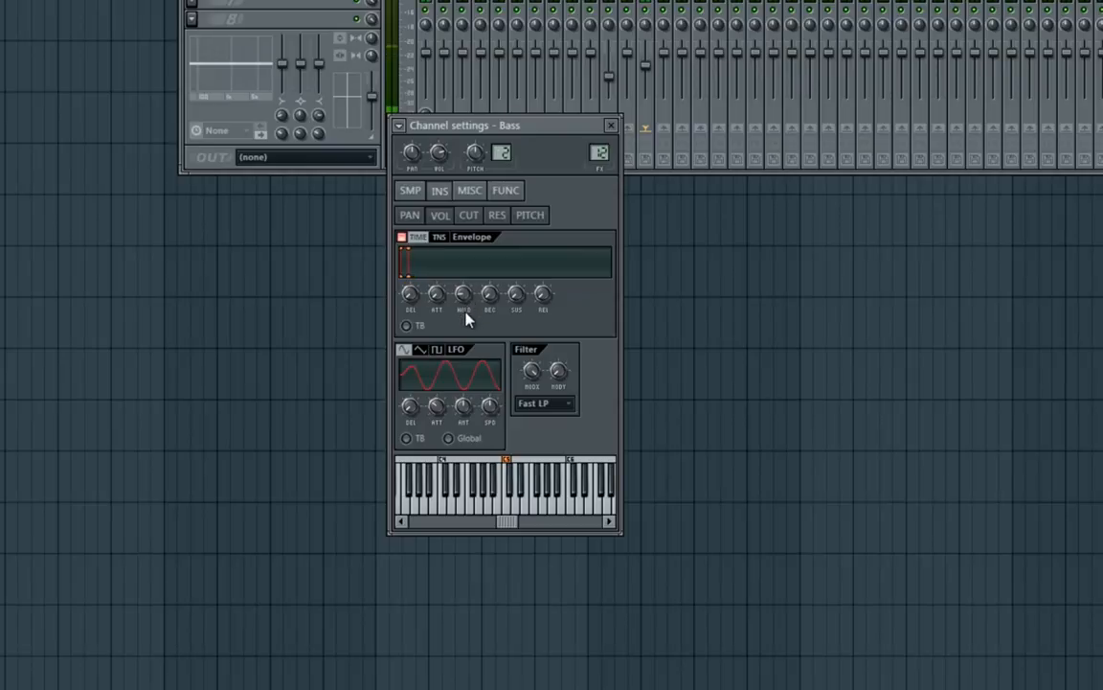
pyautogui.click(468, 299)
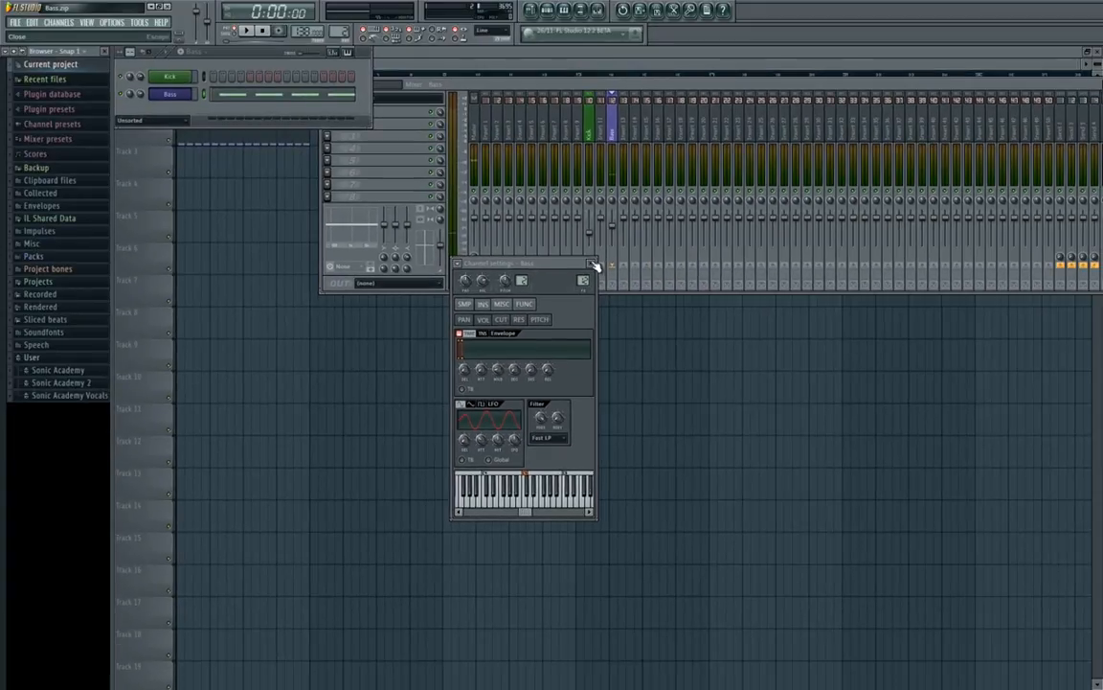
pyautogui.click(591, 263)
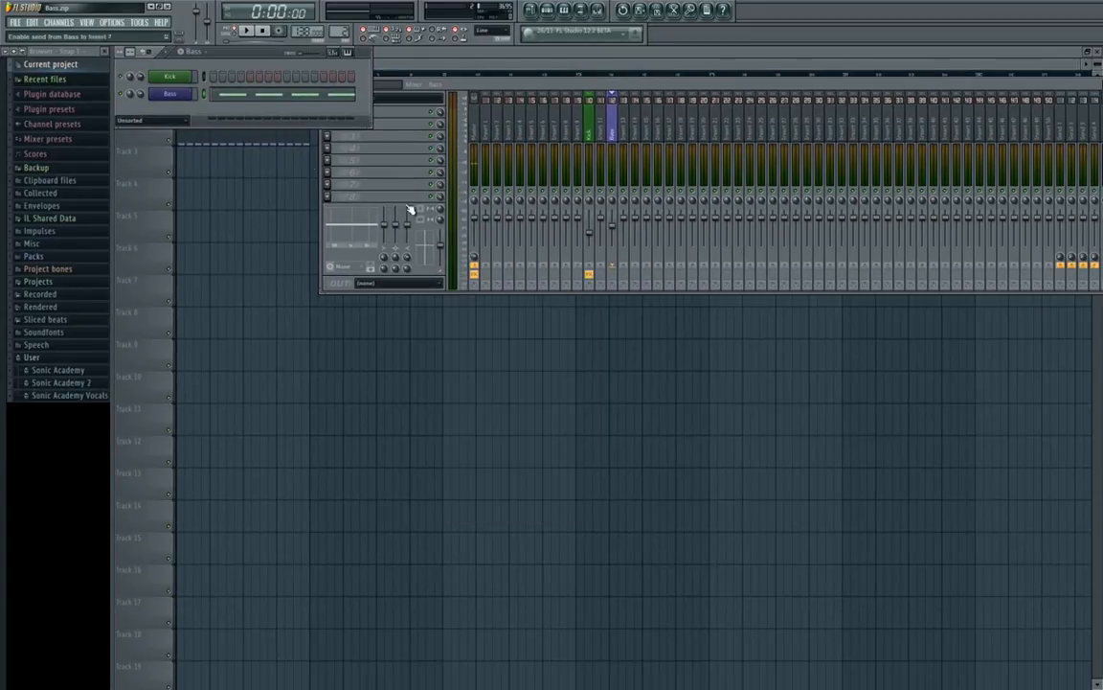
# Open the Bass notes in the piano roll, enlarge the event lane and have it show Note velocity
pyautogui.click(234, 103)
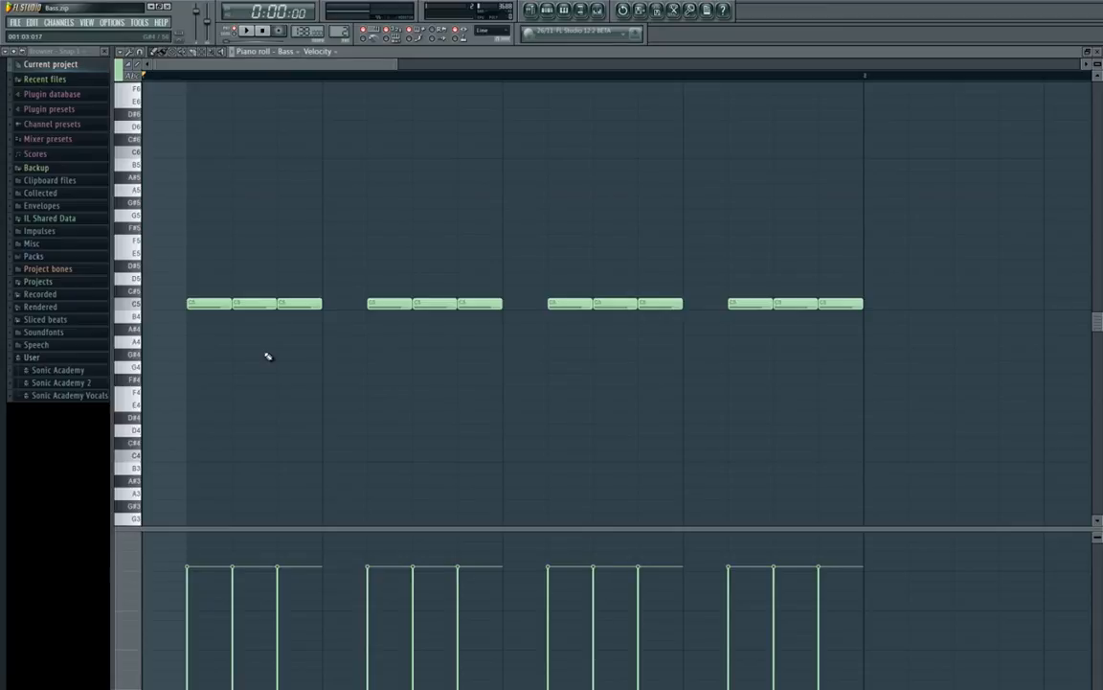
pyautogui.moveTo(232, 526); pyautogui.dragTo(236, 451)
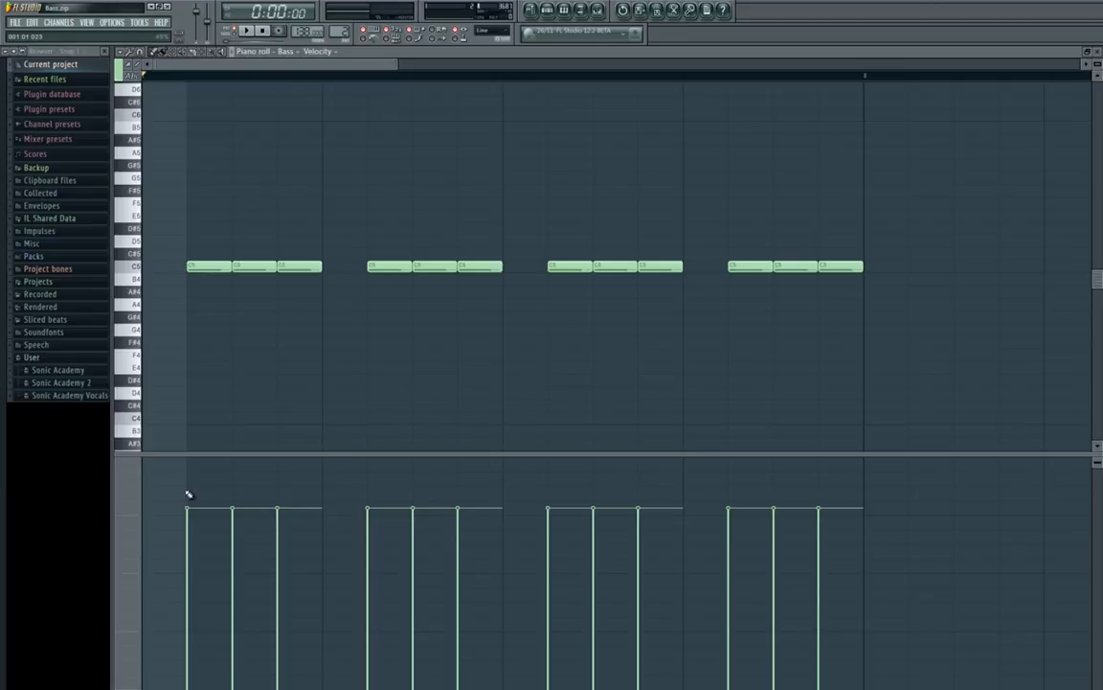
pyautogui.click(135, 523)
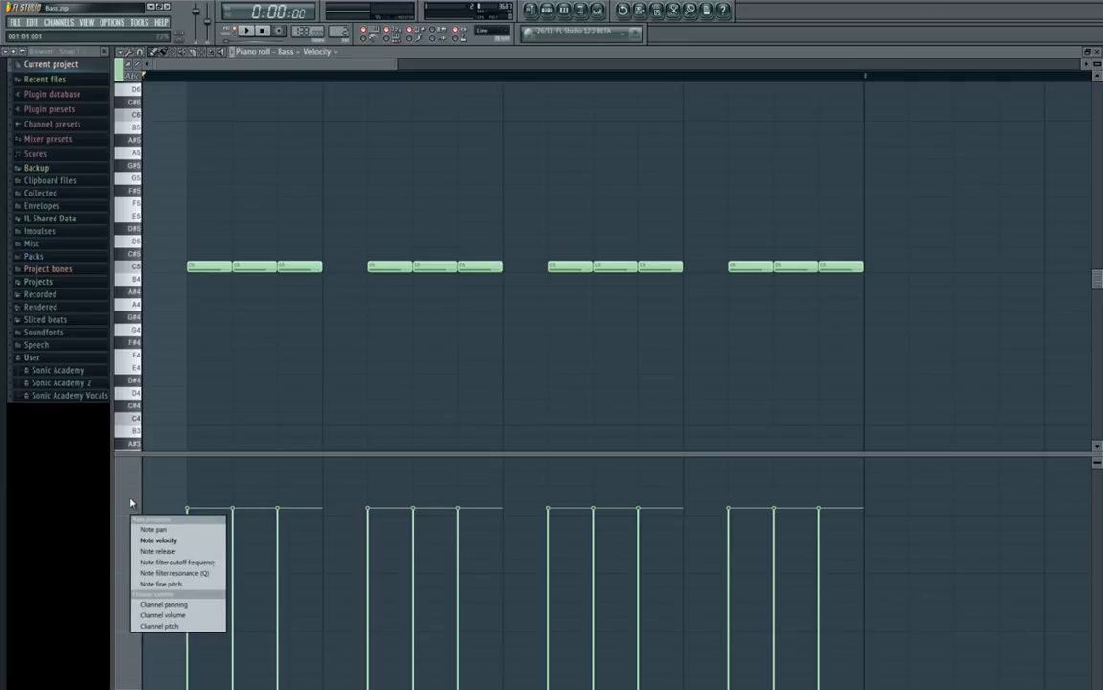
pyautogui.click(142, 540)
pyautogui.click(125, 539)
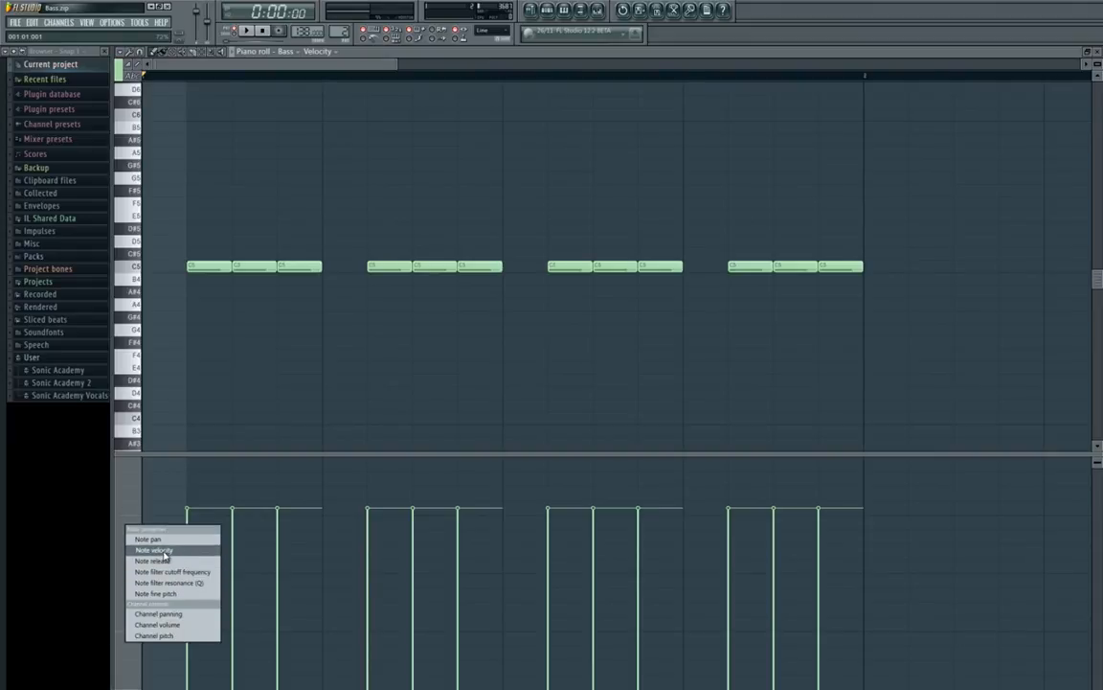
pyautogui.click(164, 552)
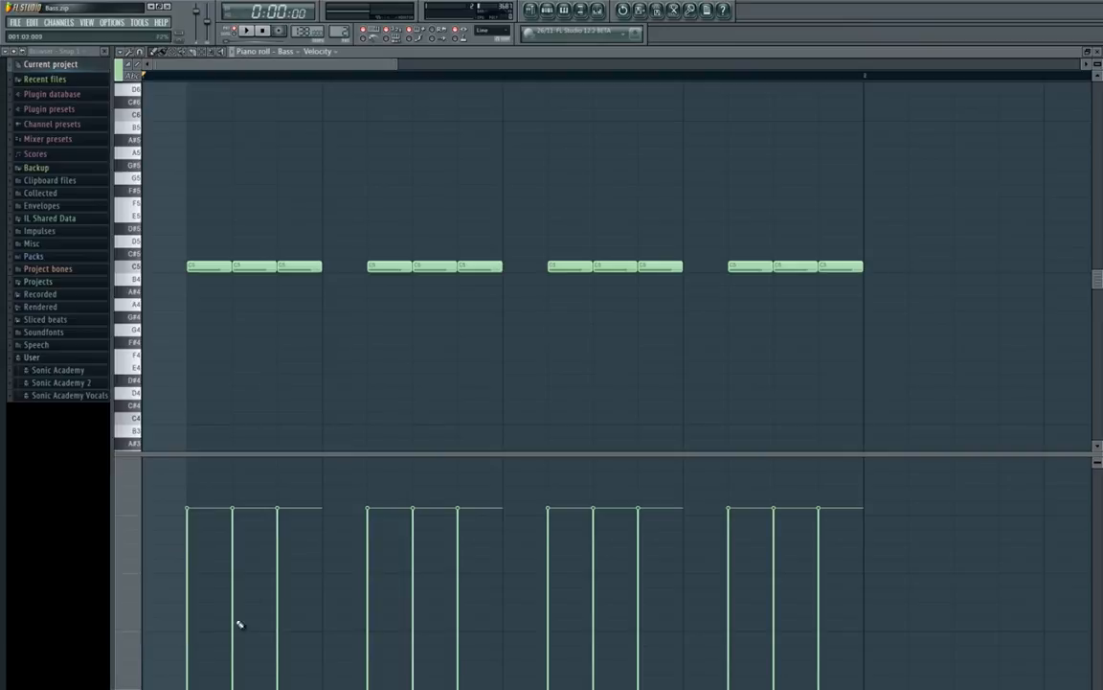
# Lower the velocity of the first note in each of the four Bass groups and play the pattern back
pyautogui.click(189, 574)
pyautogui.click(370, 575)
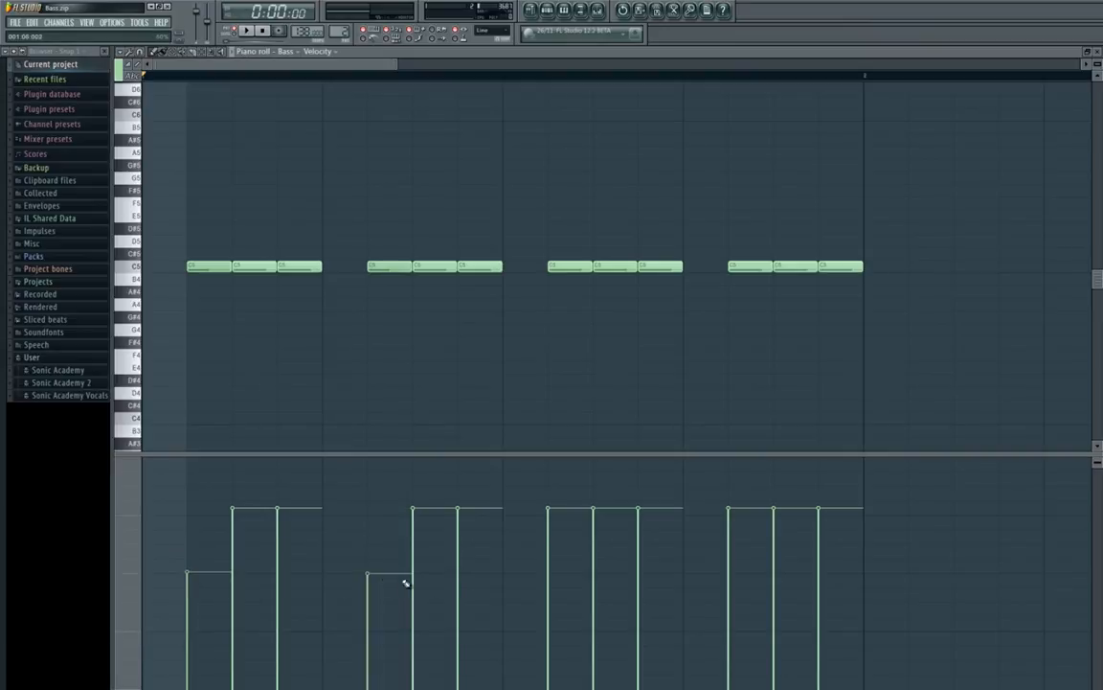
pyautogui.click(549, 575)
pyautogui.click(730, 576)
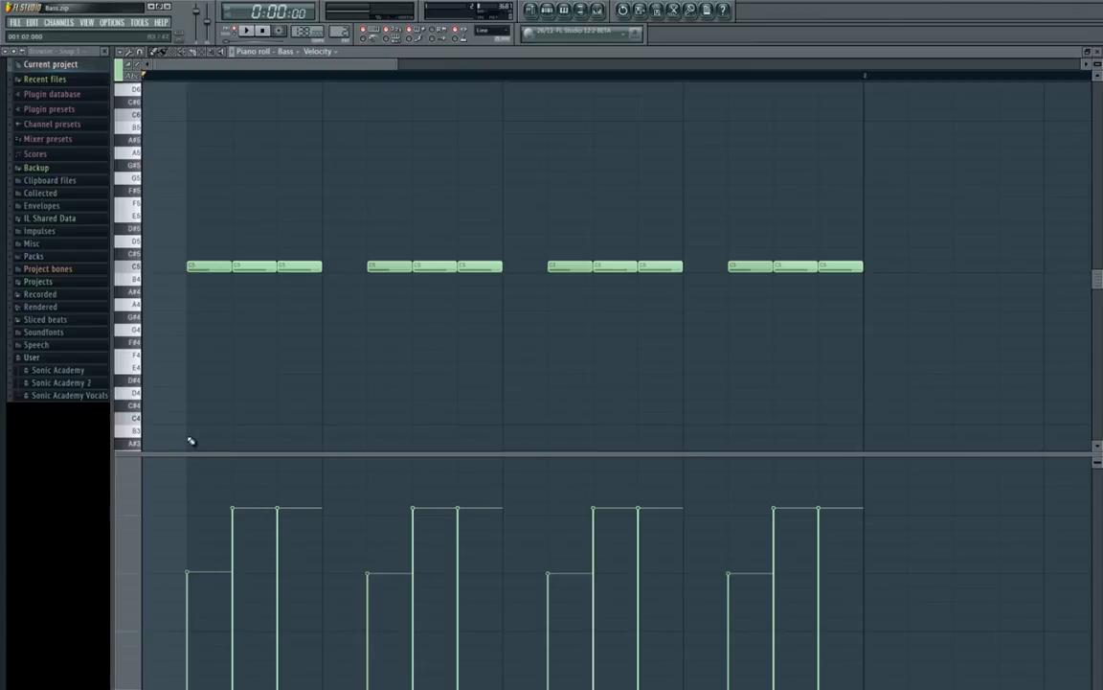
pyautogui.press('space')
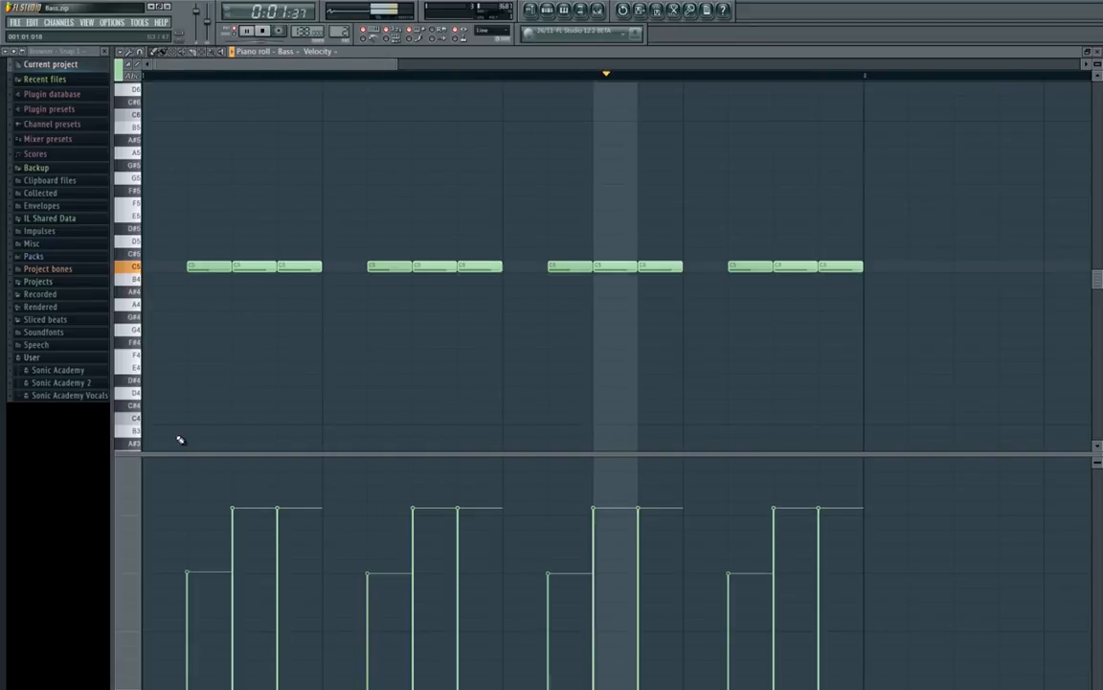
pyautogui.press('space')
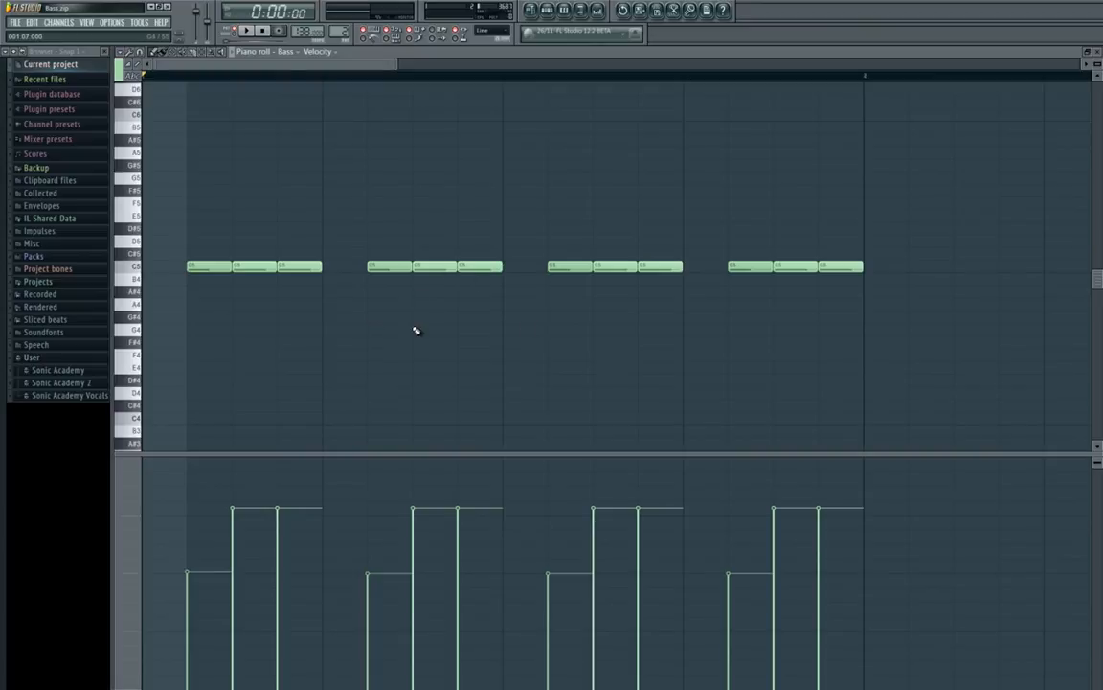
# Try a quiet C5 note between the first two groups, with varied velocities on the neighbouring notes
pyautogui.click(332, 266)
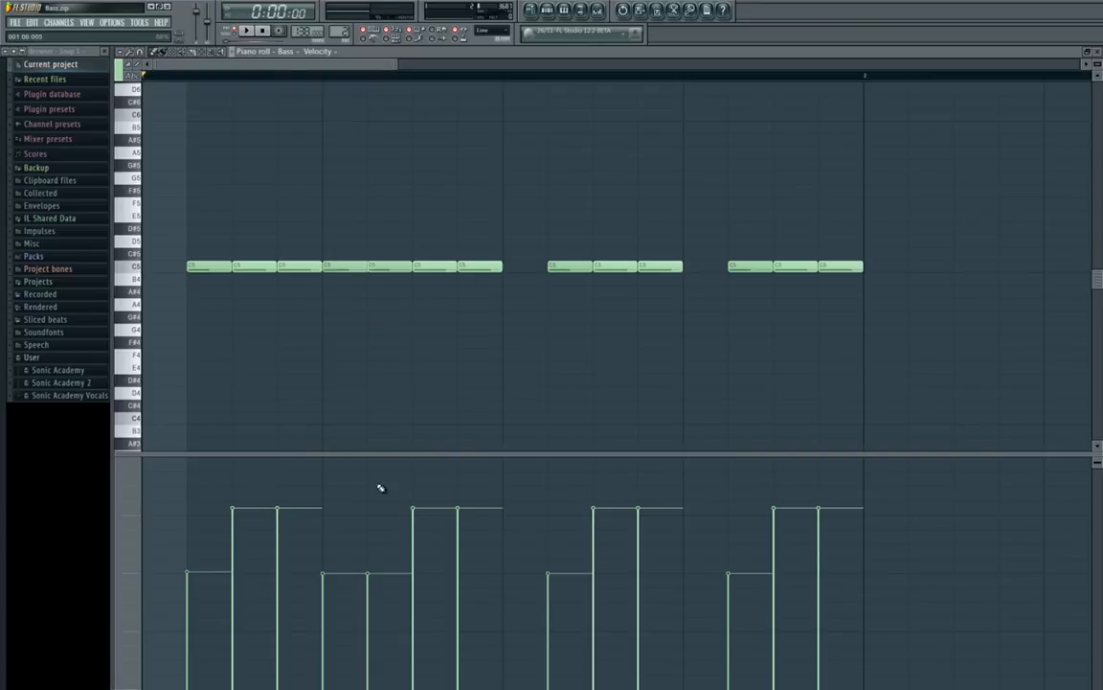
pyautogui.moveTo(338, 587); pyautogui.dragTo(327, 636)
pyautogui.moveTo(414, 490); pyautogui.dragTo(458, 517)
pyautogui.click(278, 492)
pyautogui.moveTo(279, 493); pyautogui.dragTo(279, 485)
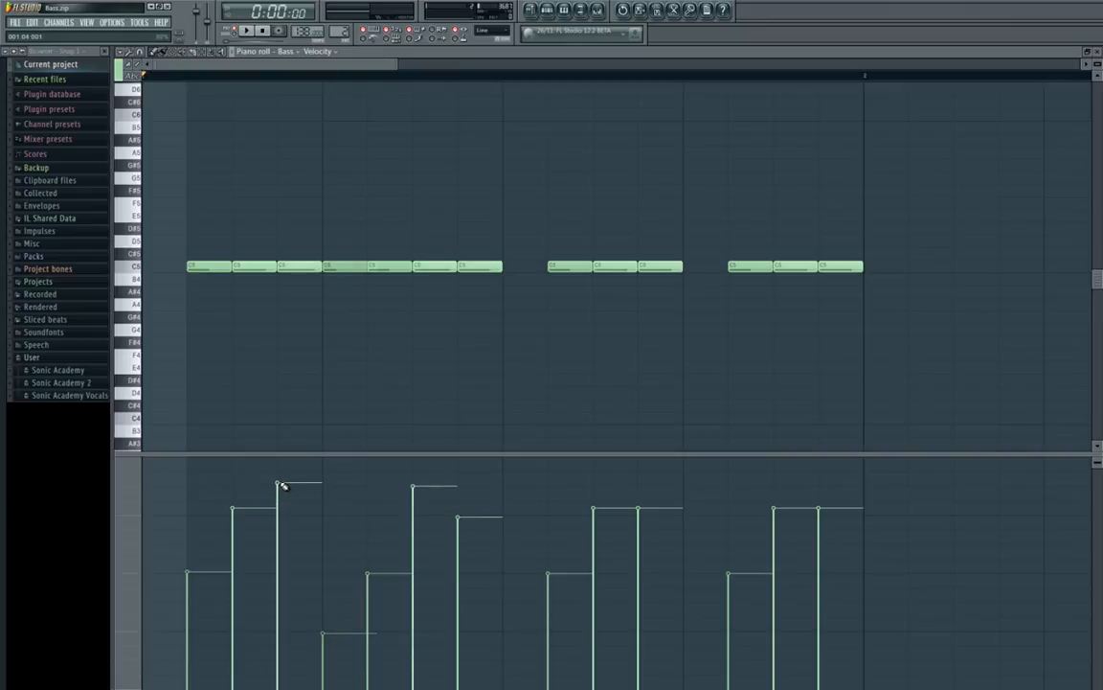
# Try varied velocities in the last two groups and a C5 note between them, and listen to the pattern
pyautogui.moveTo(598, 519)
pyautogui.mouseDown()
pyautogui.moveTo(597, 530)
pyautogui.moveTo(642, 491)
pyautogui.mouseUp()
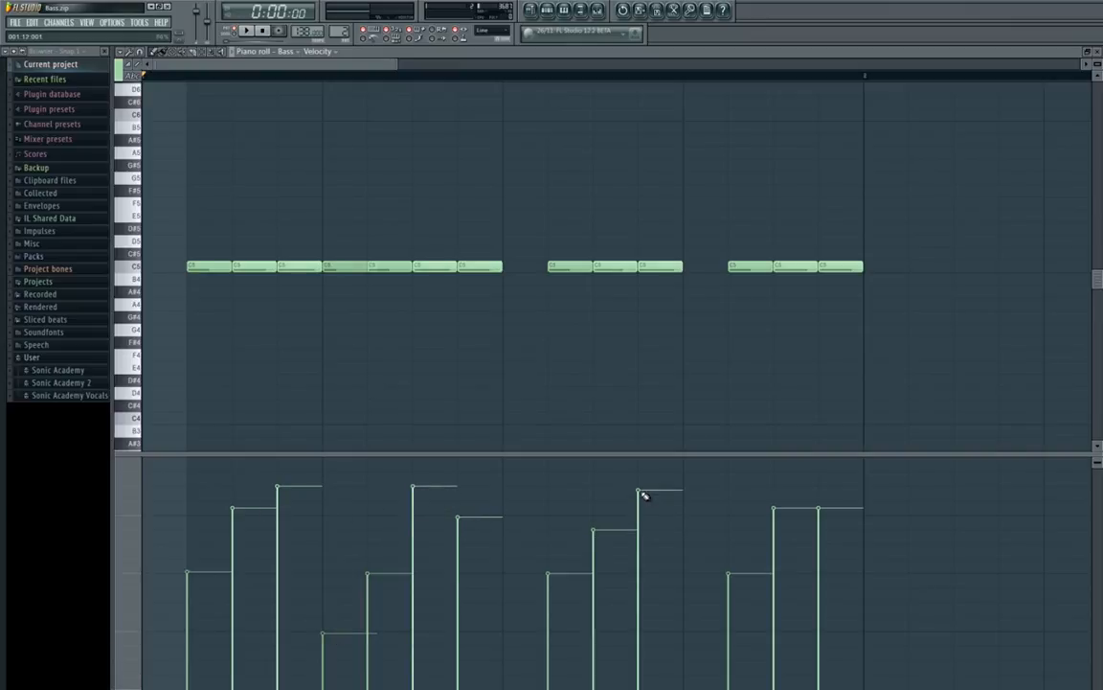
pyautogui.moveTo(776, 515)
pyautogui.mouseDown()
pyautogui.moveTo(776, 489)
pyautogui.moveTo(826, 524)
pyautogui.mouseUp()
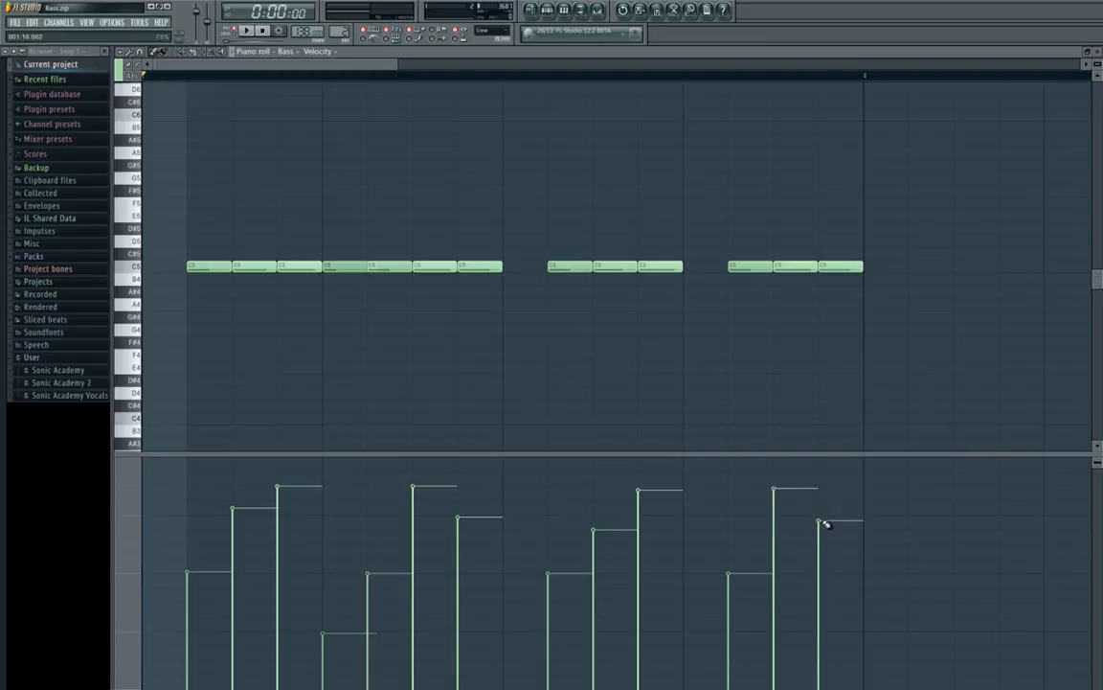
pyautogui.click(691, 268)
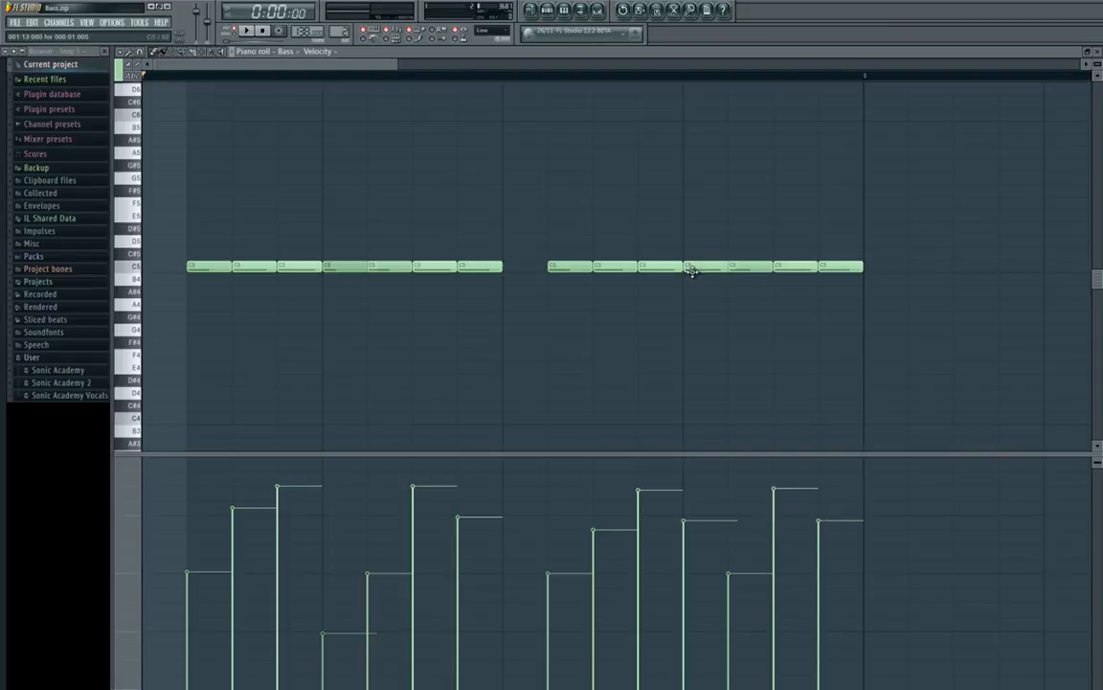
pyautogui.press('space')
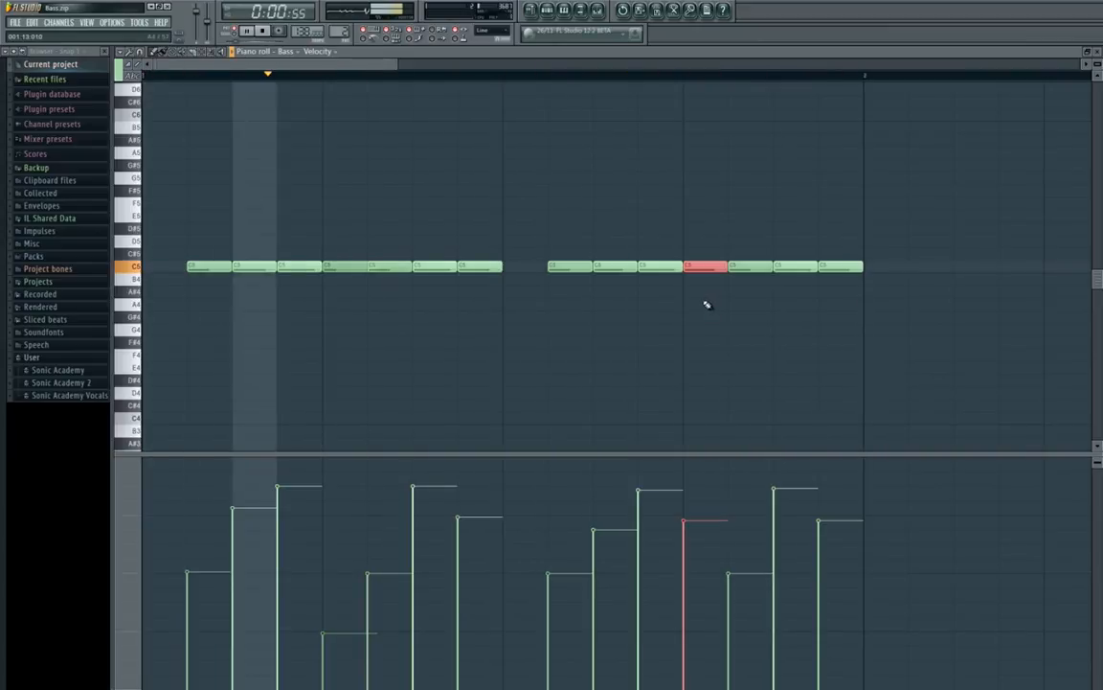
pyautogui.click(350, 265)
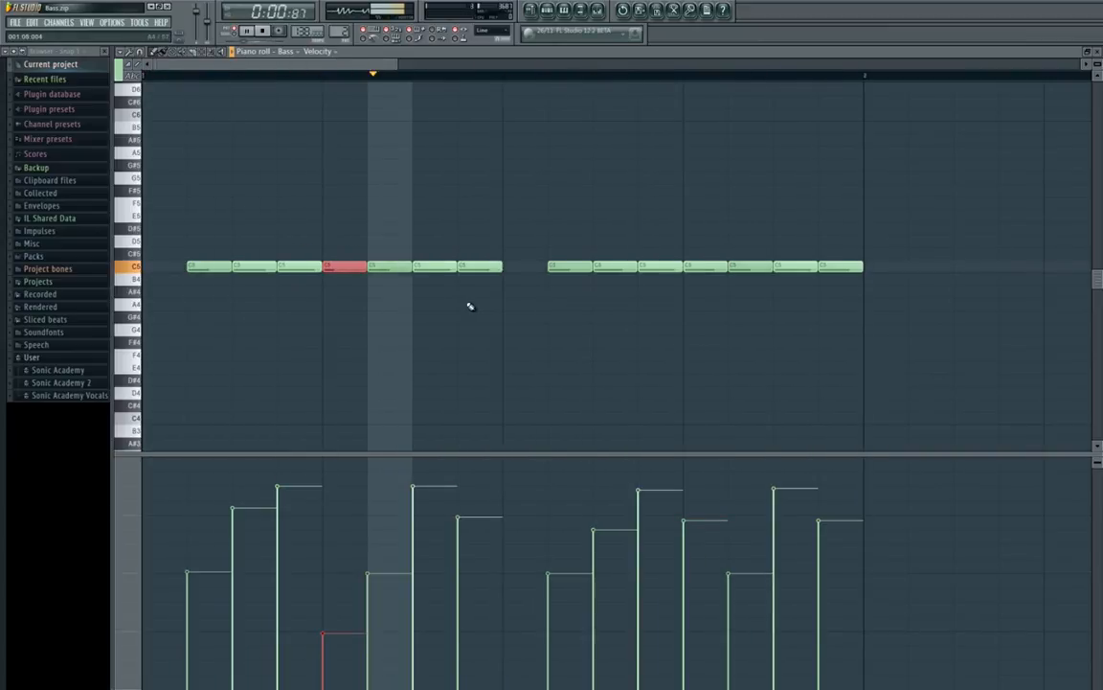
pyautogui.press('space')
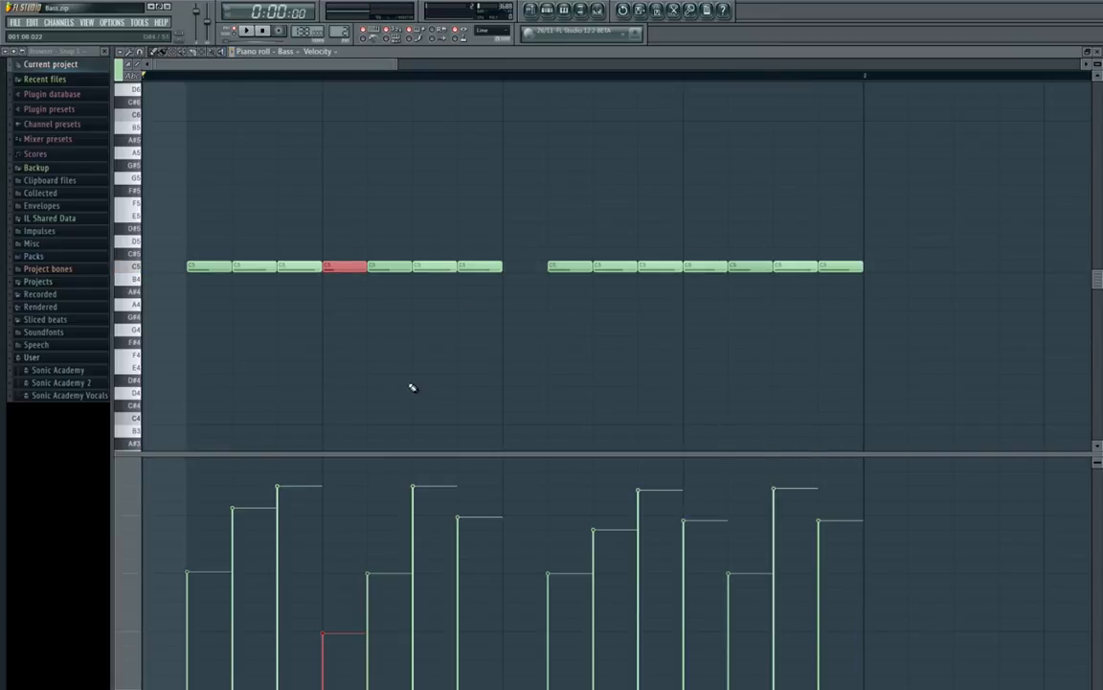
# Undo the added notes and varied velocities, keeping only the lowered first note of each group, and collapse the history list
pyautogui.hotkey('ctrl', 'alt', 'z')
pyautogui.hotkey('ctrl', 'alt', 'z')
pyautogui.hotkey('ctrl', 'alt', 'z')
pyautogui.hotkey('ctrl', 'alt', 'z')
pyautogui.hotkey('ctrl', 'alt', 'z')
pyautogui.hotkey('ctrl', 'alt', 'z')
pyautogui.hotkey('ctrl', 'alt', 'z')
pyautogui.hotkey('ctrl', 'alt', 'z')
pyautogui.hotkey('ctrl', 'alt', 'z')
pyautogui.hotkey('ctrl', 'alt', 'z')
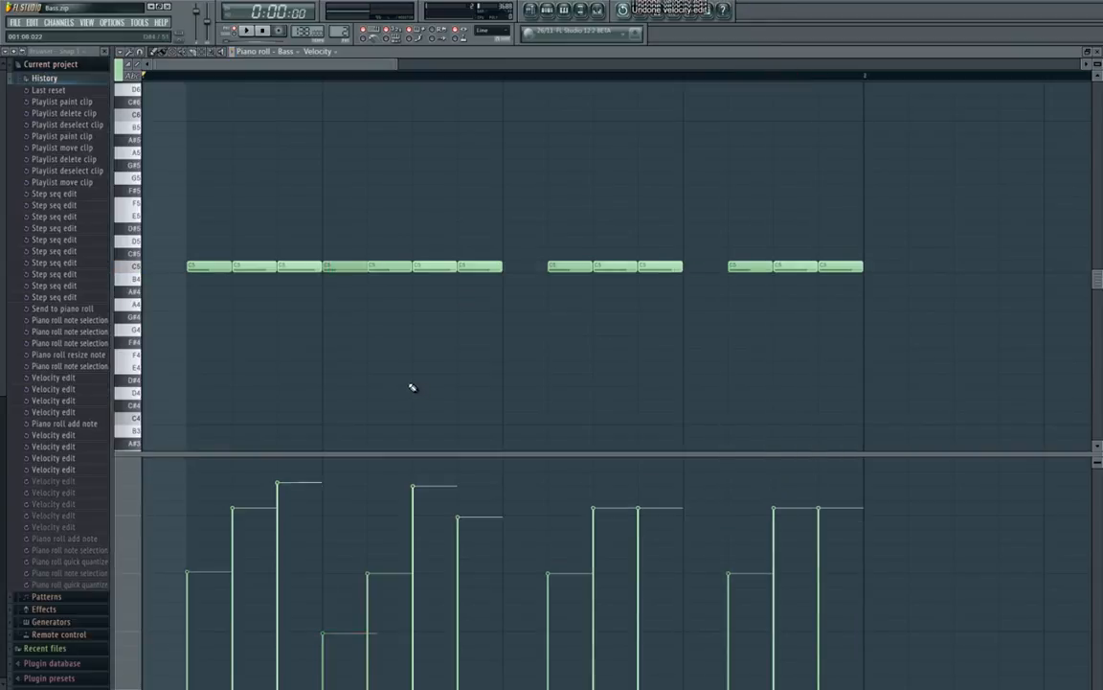
pyautogui.hotkey('ctrl', 'alt', 'z')
pyautogui.hotkey('ctrl', 'alt', 'z')
pyautogui.hotkey('ctrl', 'alt', 'z')
pyautogui.hotkey('ctrl', 'alt', 'z')
pyautogui.hotkey('ctrl', 'alt', 'z')
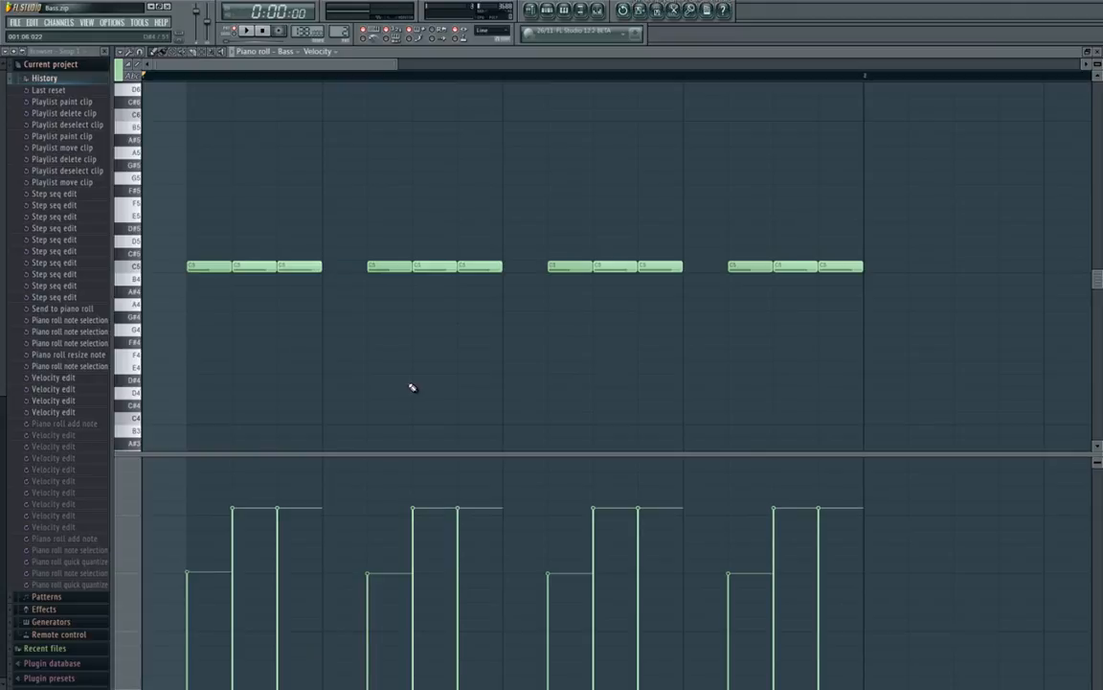
pyautogui.click(44, 80)
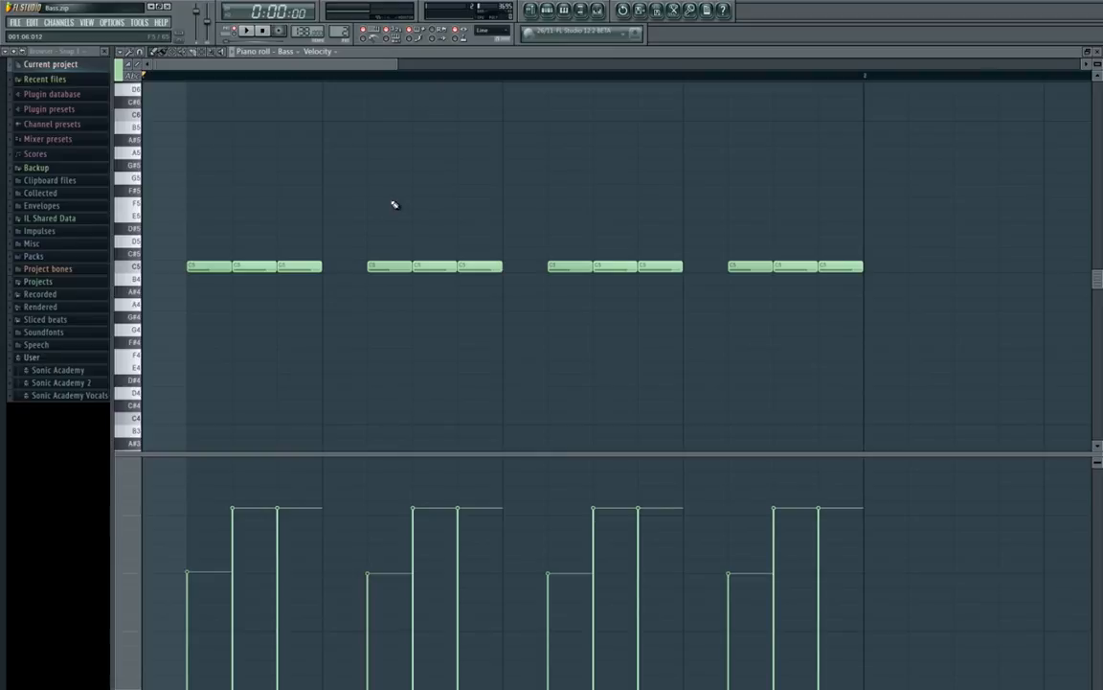
# Leave the piano roll, reposition the mixer and load Fruity Parametric EQ 2 into the first effect slot of the Bass track
pyautogui.press('F7')
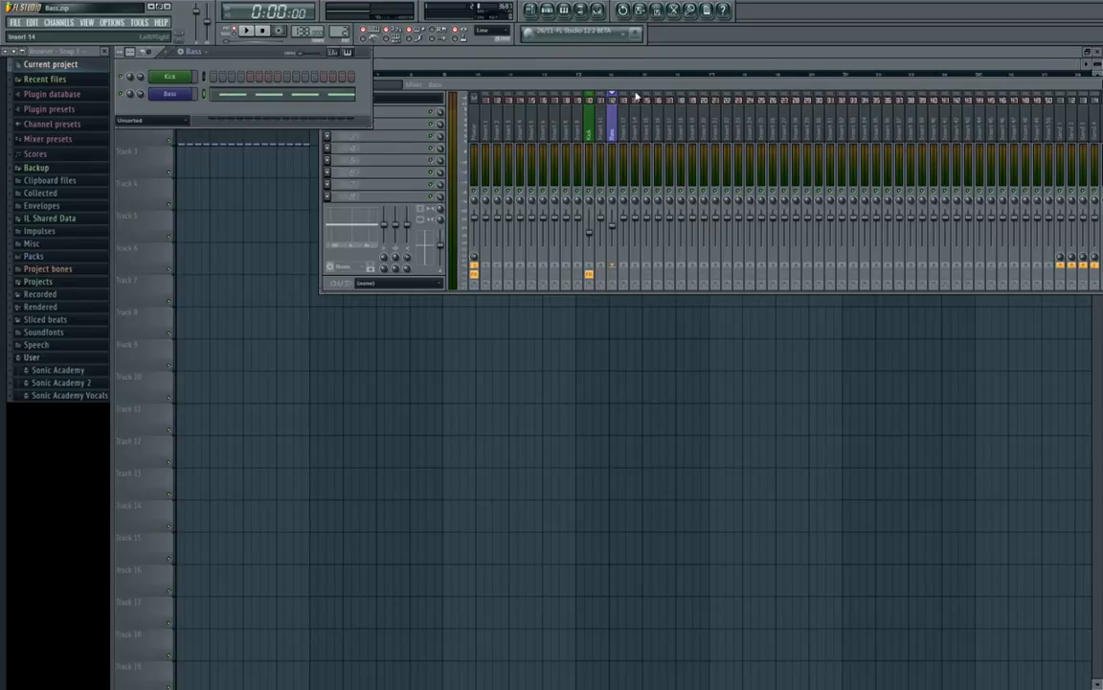
pyautogui.moveTo(634, 85); pyautogui.dragTo(606, 152)
pyautogui.moveTo(589, 196); pyautogui.dragTo(554, 242)
pyautogui.click(247, 268)
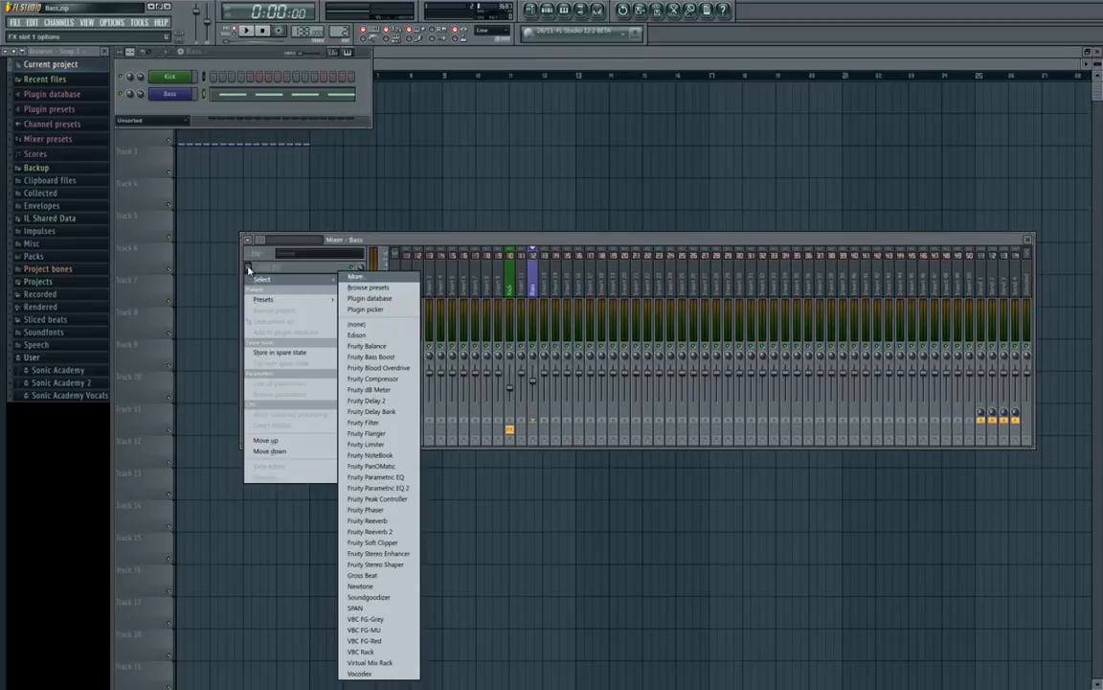
pyautogui.click(379, 477)
pyautogui.click(249, 267)
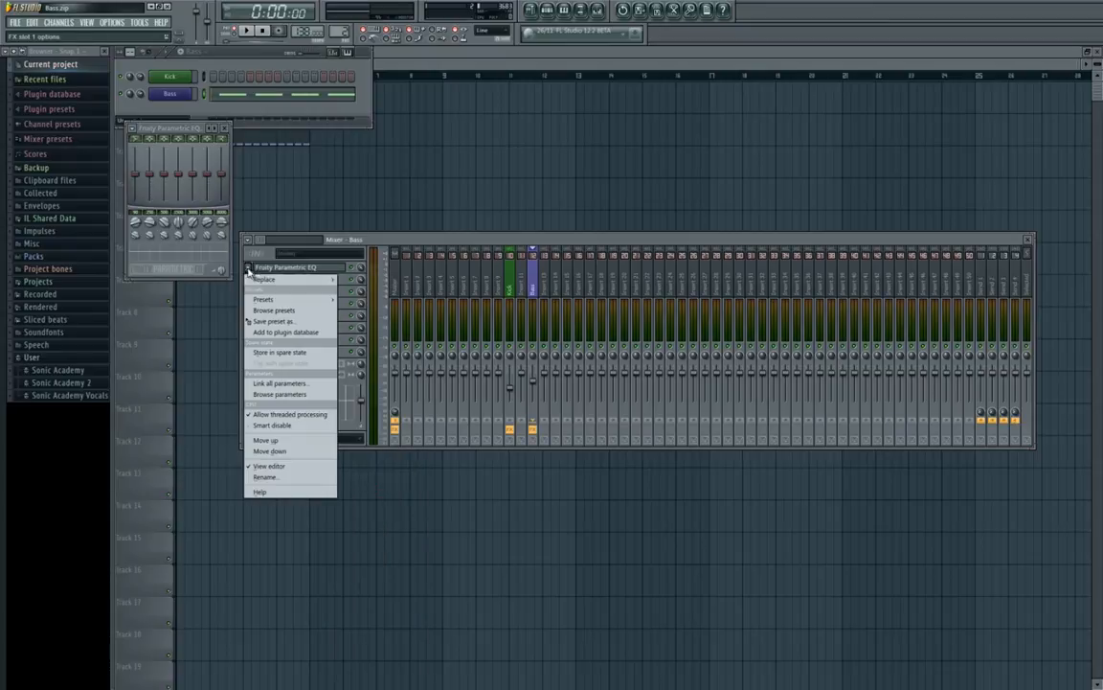
pyautogui.moveTo(278, 279)
pyautogui.click(379, 488)
# Make EQ band 1 a high-pass filter with a low cutoff, and arrange the EQ window below the mixer
pyautogui.moveTo(351, 132); pyautogui.dragTo(623, 226)
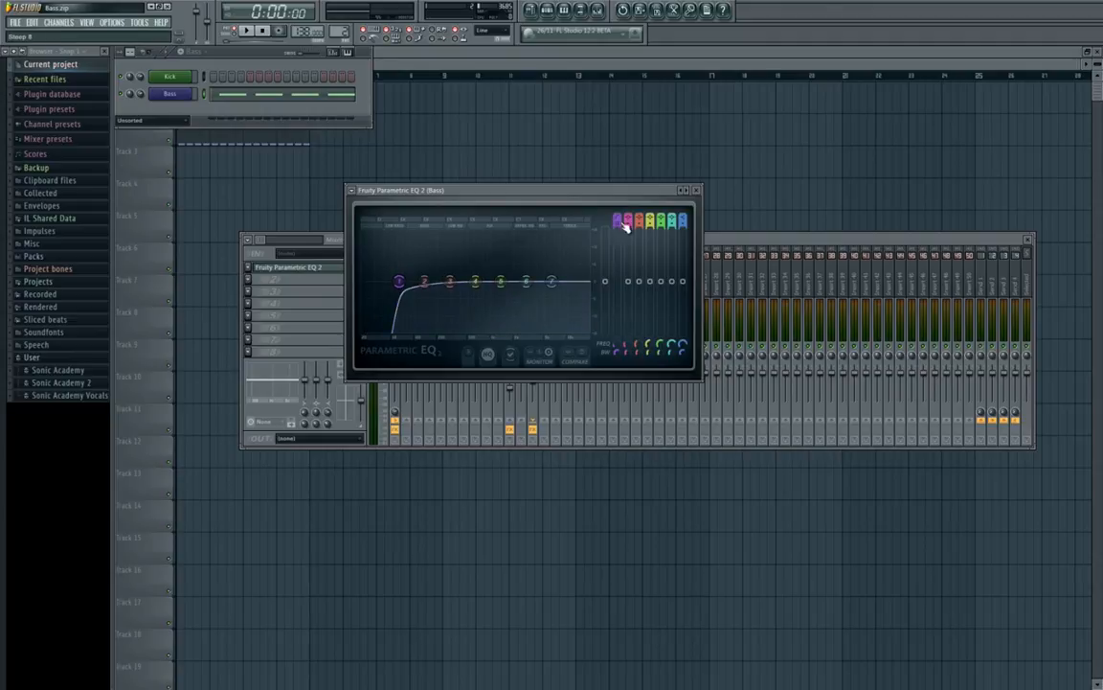
pyautogui.moveTo(616, 347); pyautogui.dragTo(625, 377)
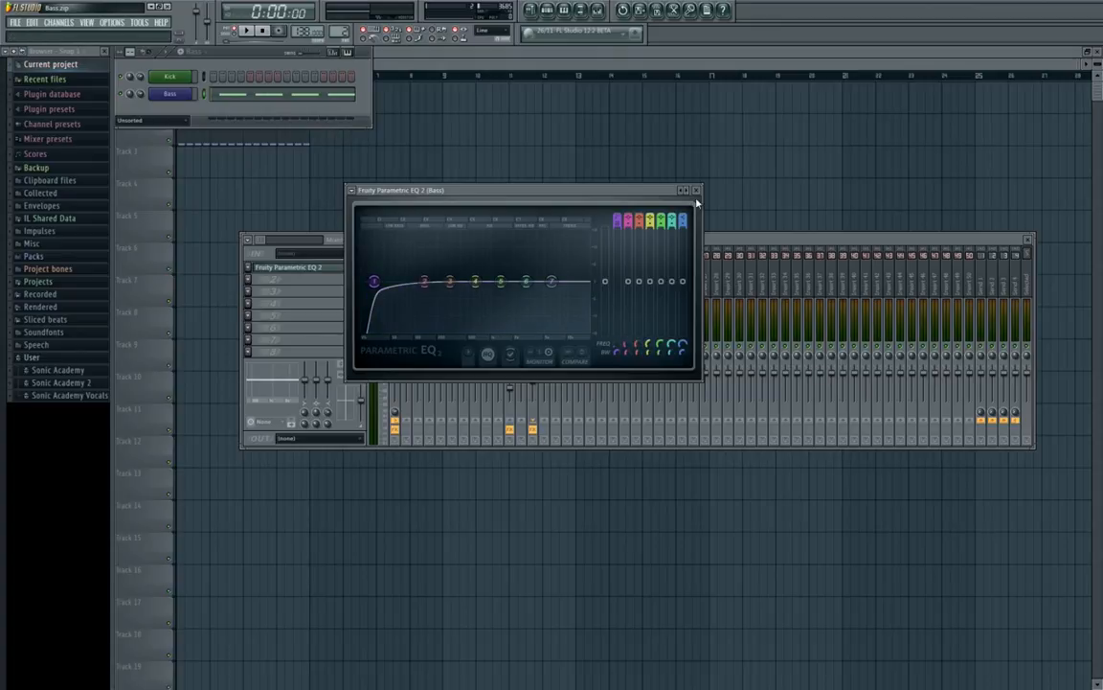
pyautogui.moveTo(646, 191); pyautogui.dragTo(653, 405)
pyautogui.moveTo(604, 244); pyautogui.dragTo(594, 191)
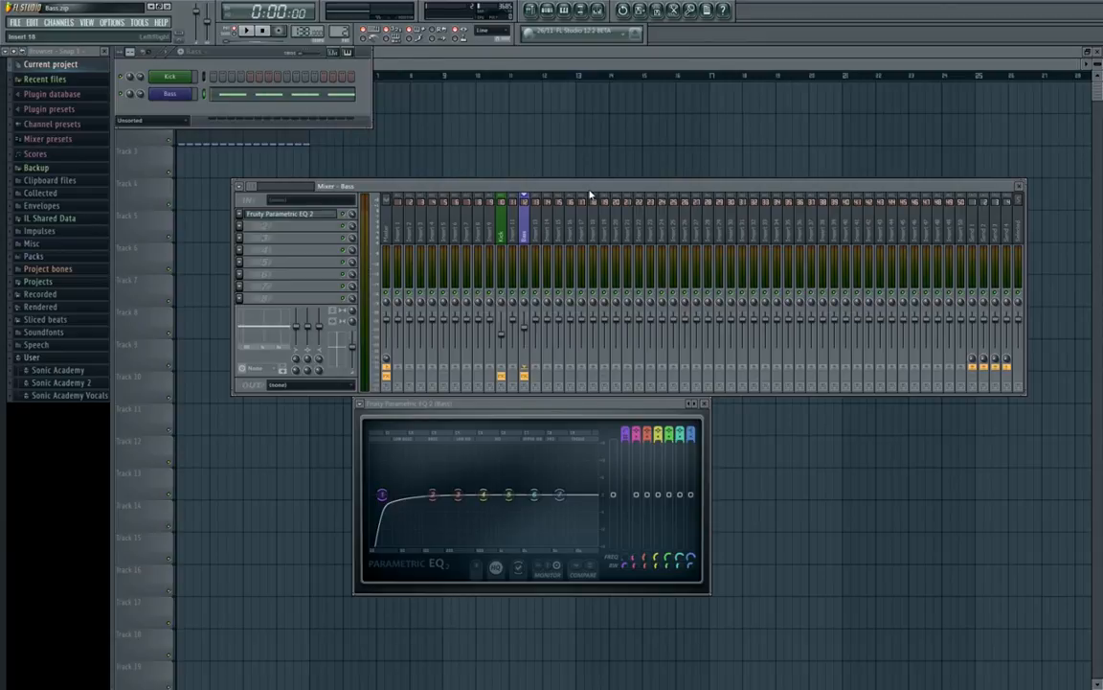
# Try boosting EQ band 2 at about 78 Hz, and reset the band
pyautogui.moveTo(432, 495)
pyautogui.mouseDown()
pyautogui.moveTo(413, 467)
pyautogui.moveTo(417, 483)
pyautogui.mouseUp()
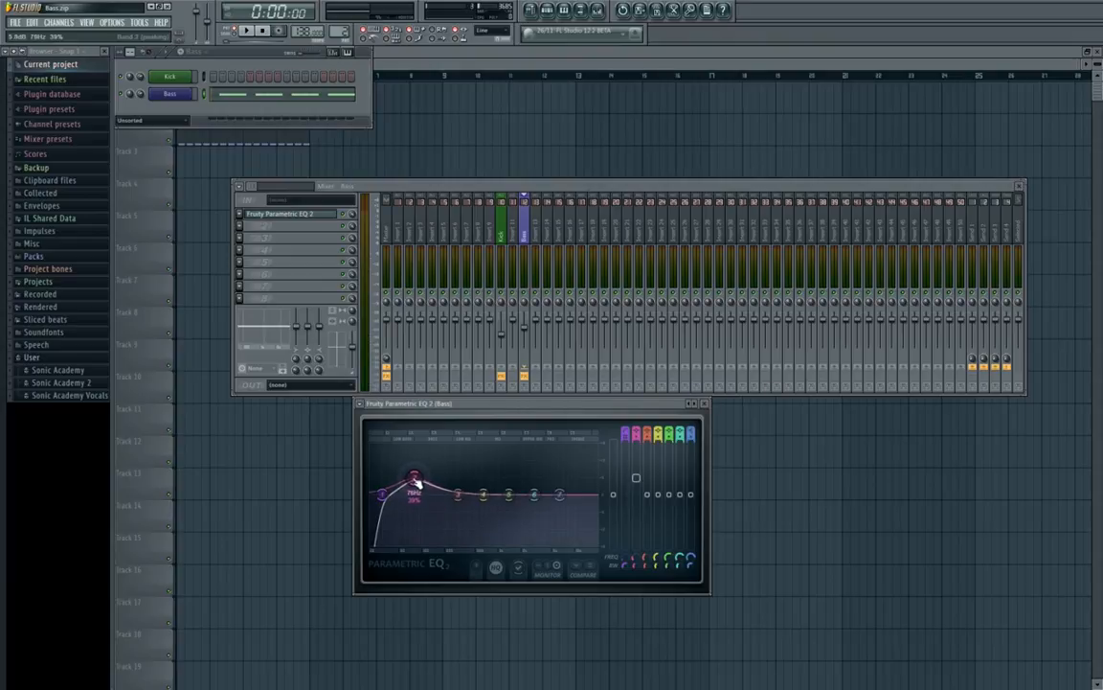
pyautogui.rightClick(414, 478)
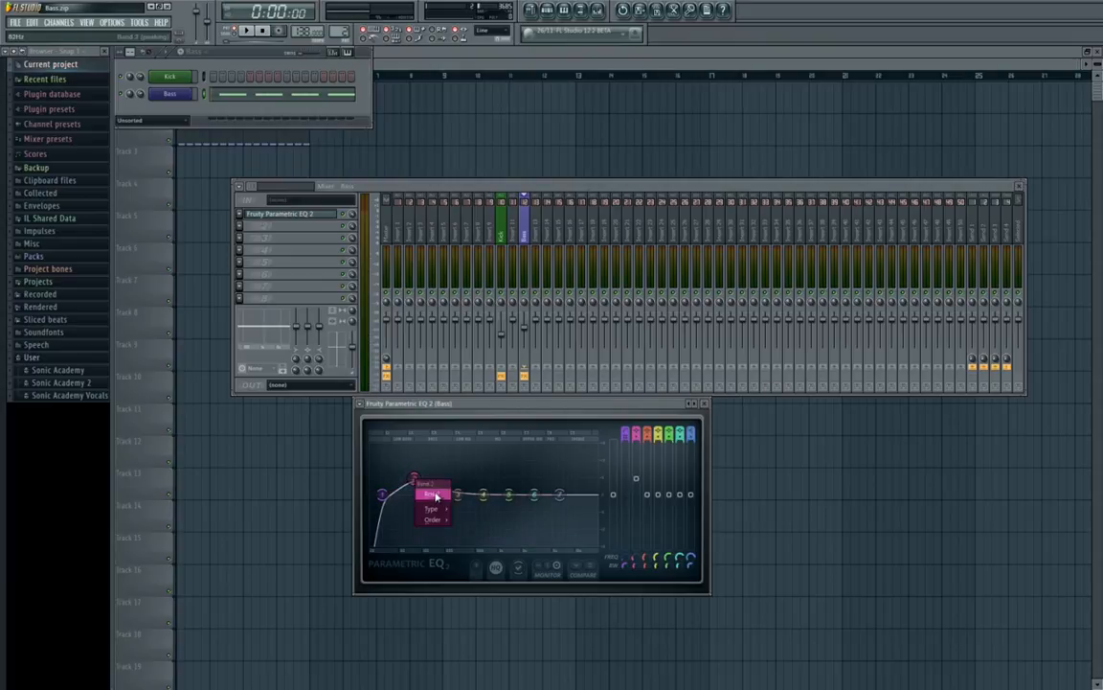
pyautogui.click(436, 495)
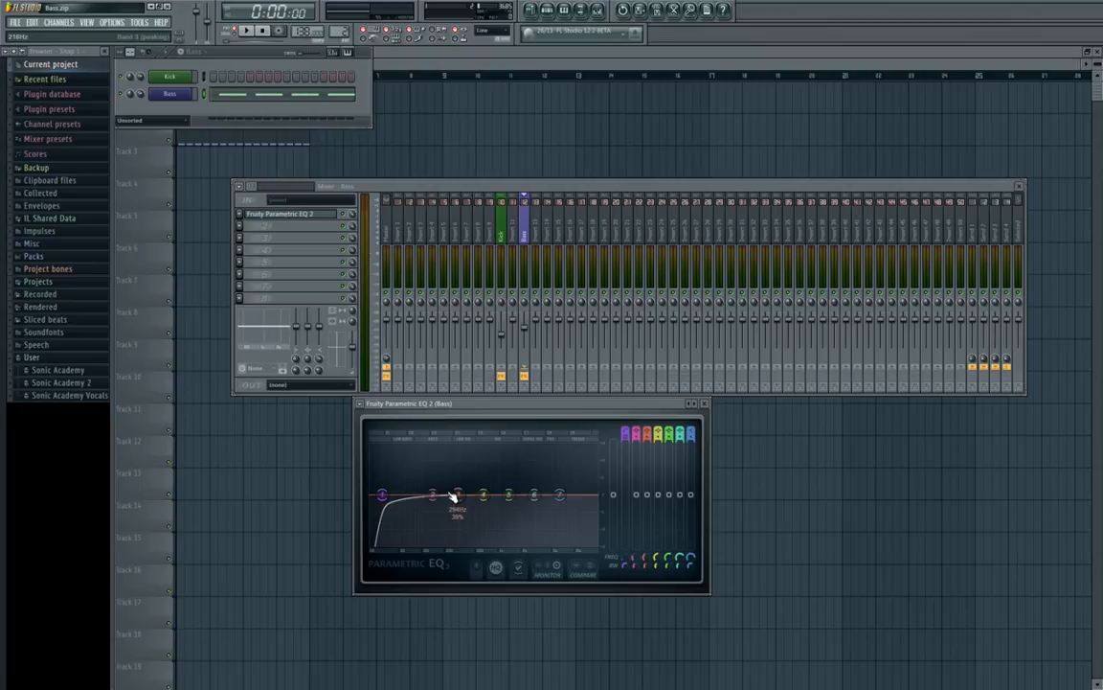
# Switch to the web browser and examine the note frequency table across the low octaves
pyautogui.hotkey('alt', 'Tab')
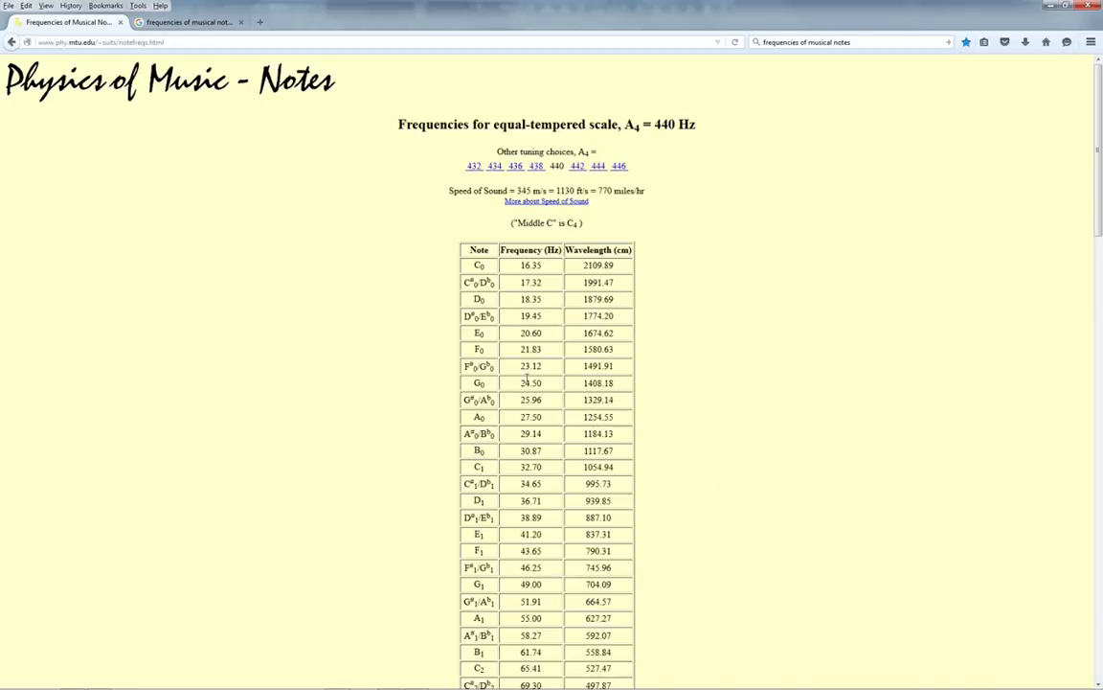
pyautogui.scroll(-4, 280, 409)
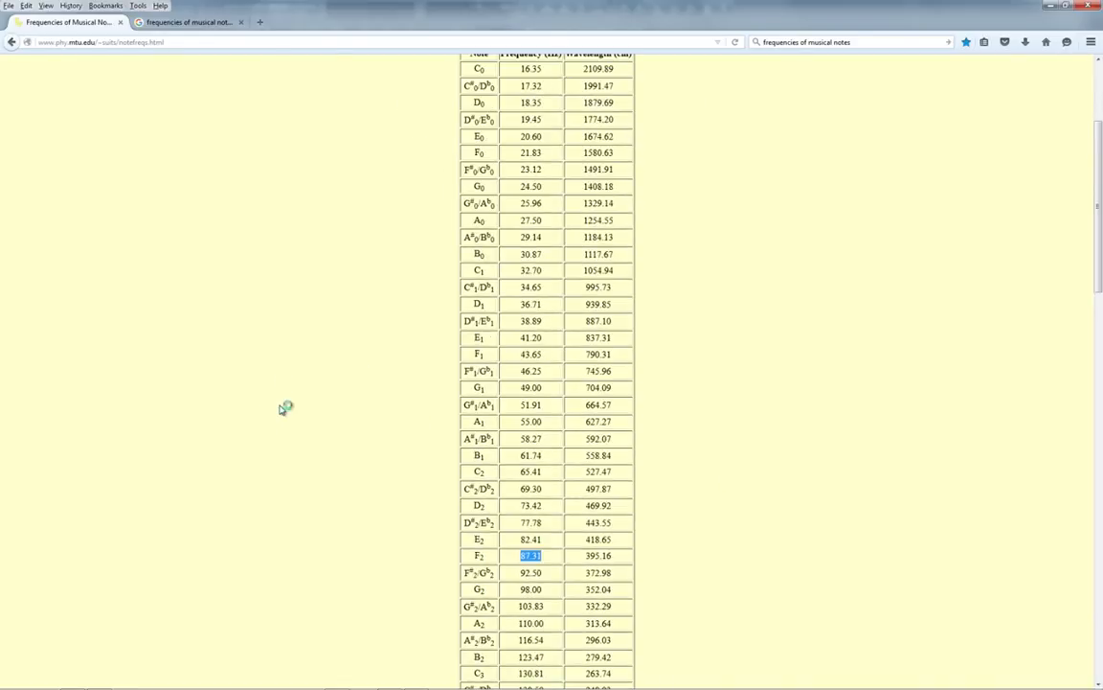
pyautogui.click(280, 409)
pyautogui.scroll(-4, 379, 433)
pyautogui.scroll(3, 379, 433)
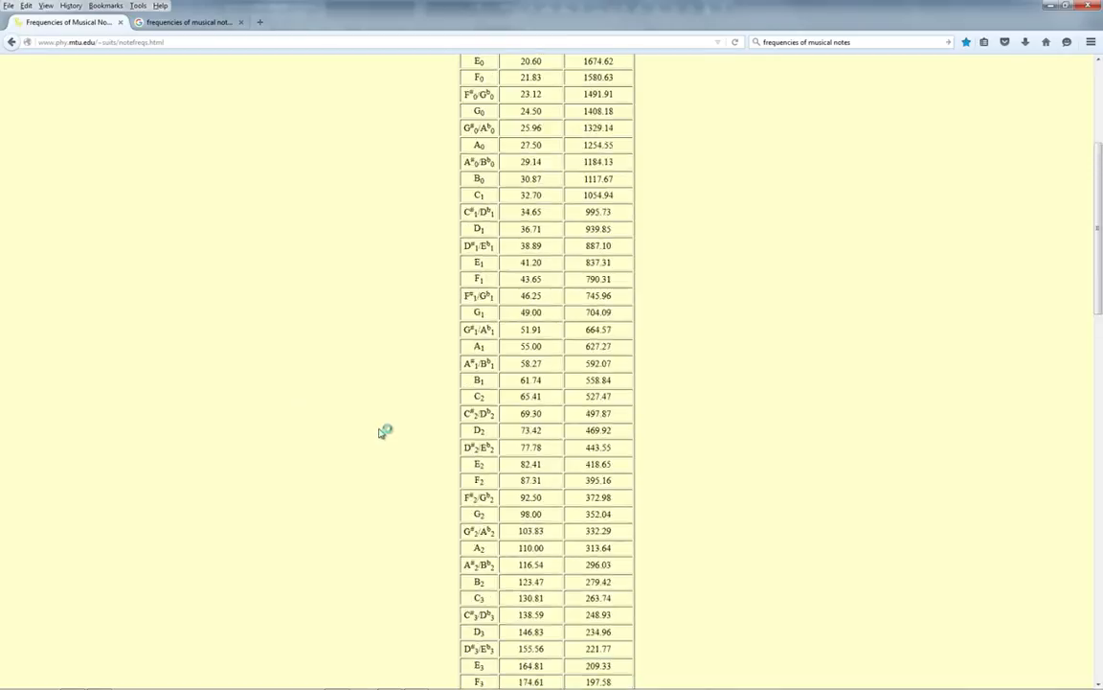
pyautogui.scroll(5, 383, 427)
pyautogui.scroll(-2, 387, 450)
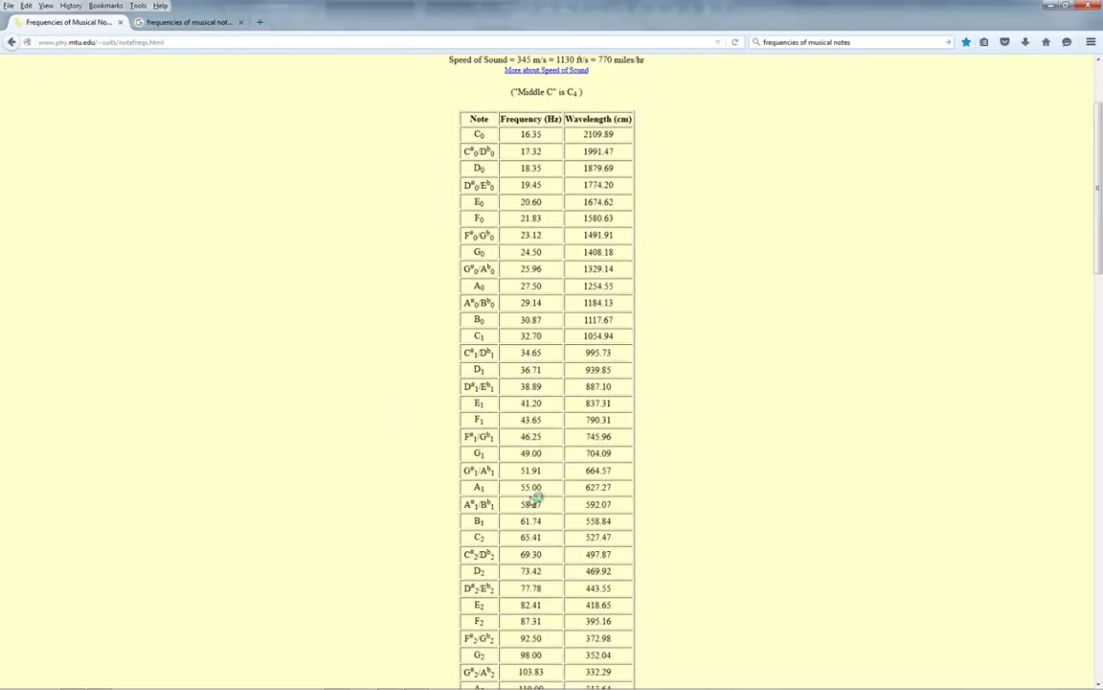
pyautogui.scroll(-3, 535, 498)
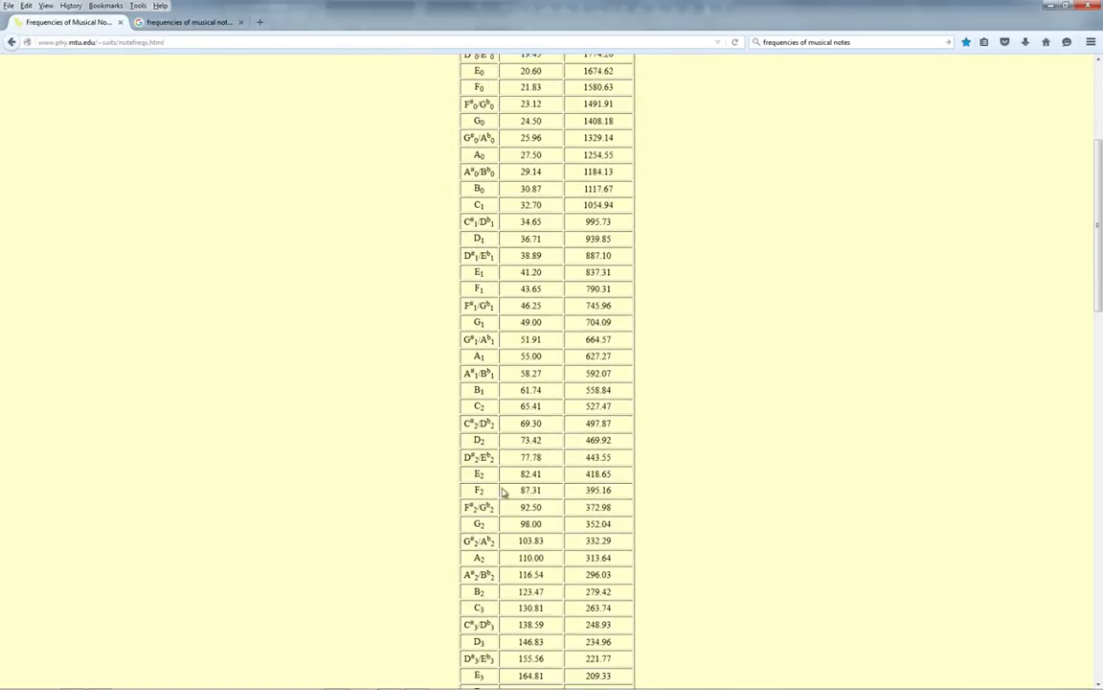
# Compare the F2 note and its frequency with the F1 entry in the note table
pyautogui.moveTo(476, 493); pyautogui.dragTo(492, 493)
pyautogui.moveTo(518, 288); pyautogui.dragTo(551, 289)
pyautogui.moveTo(473, 490); pyautogui.dragTo(498, 493)
pyautogui.click(520, 492)
pyautogui.scroll(3, 340, 442)
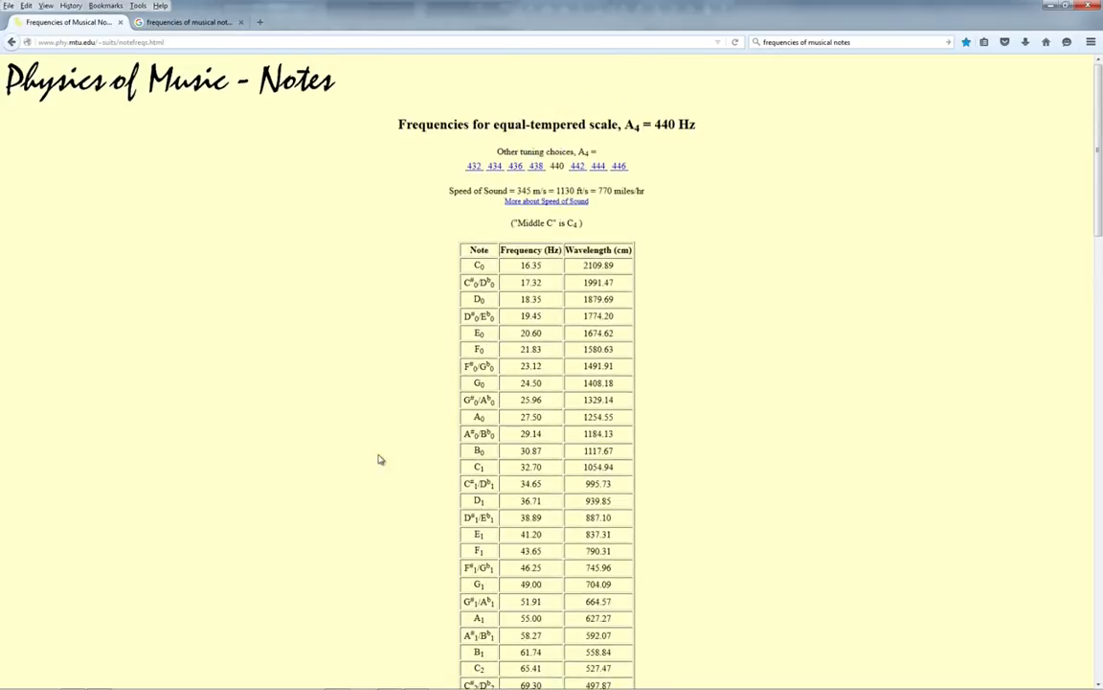
pyautogui.scroll(-3, 410, 374)
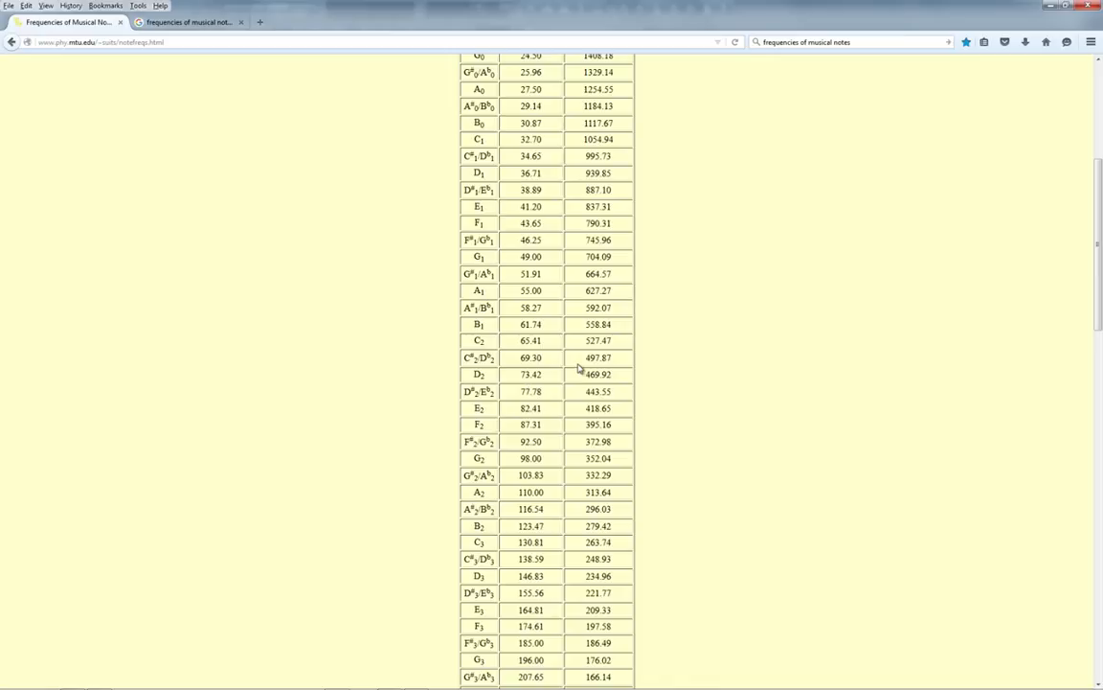
pyautogui.scroll(4, 272, 275)
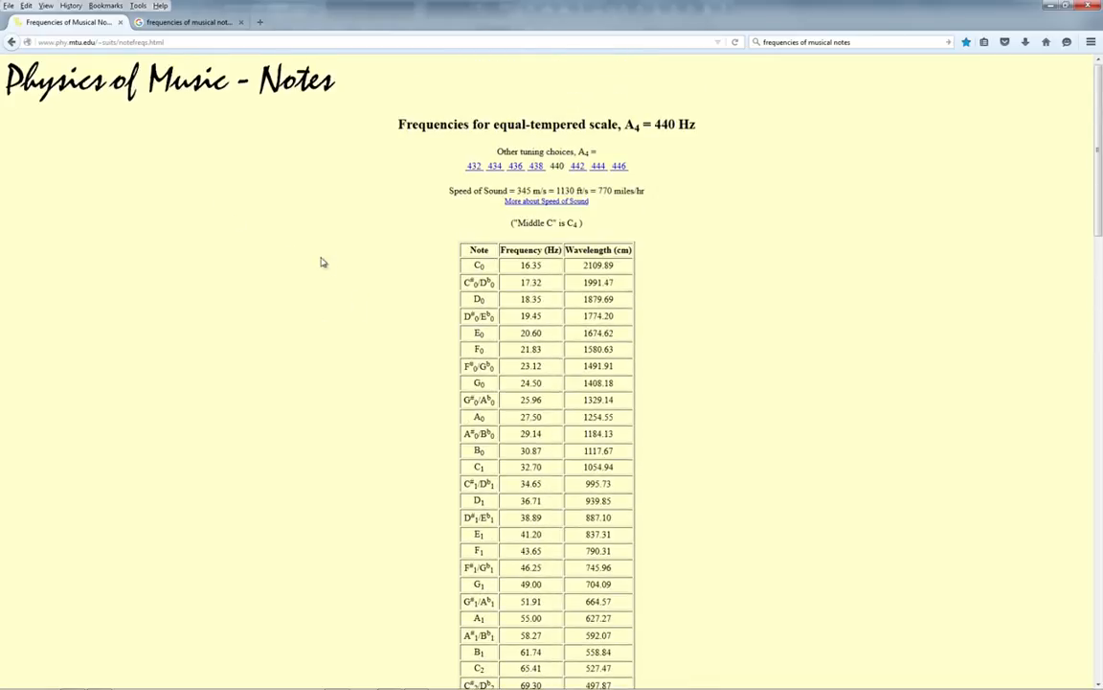
# Open the phy.mtu.edu note frequency page from the Google results and look up the F2 frequency
pyautogui.click(198, 26)
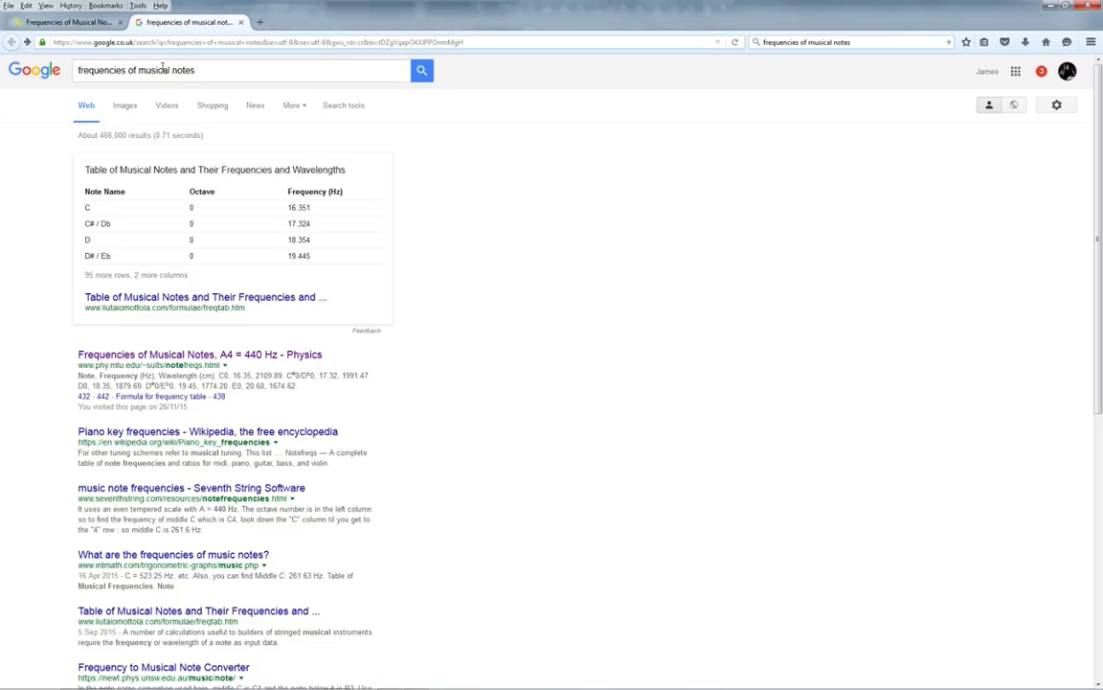
pyautogui.click(201, 364)
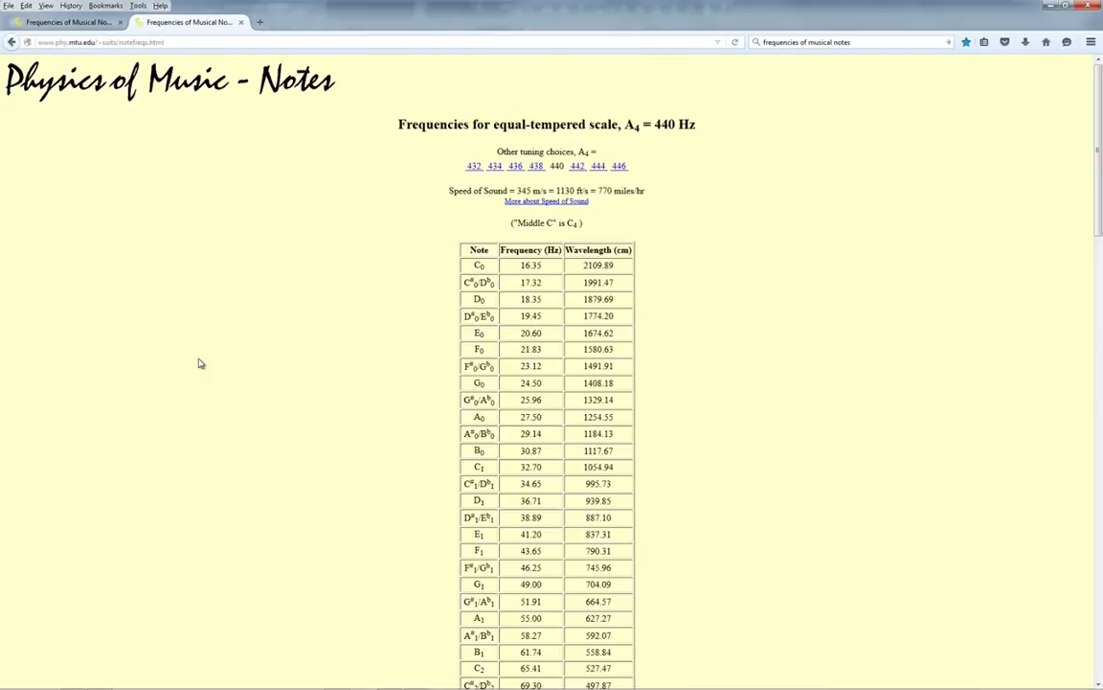
pyautogui.scroll(-5, 462, 490)
pyautogui.scroll(-5, 462, 490)
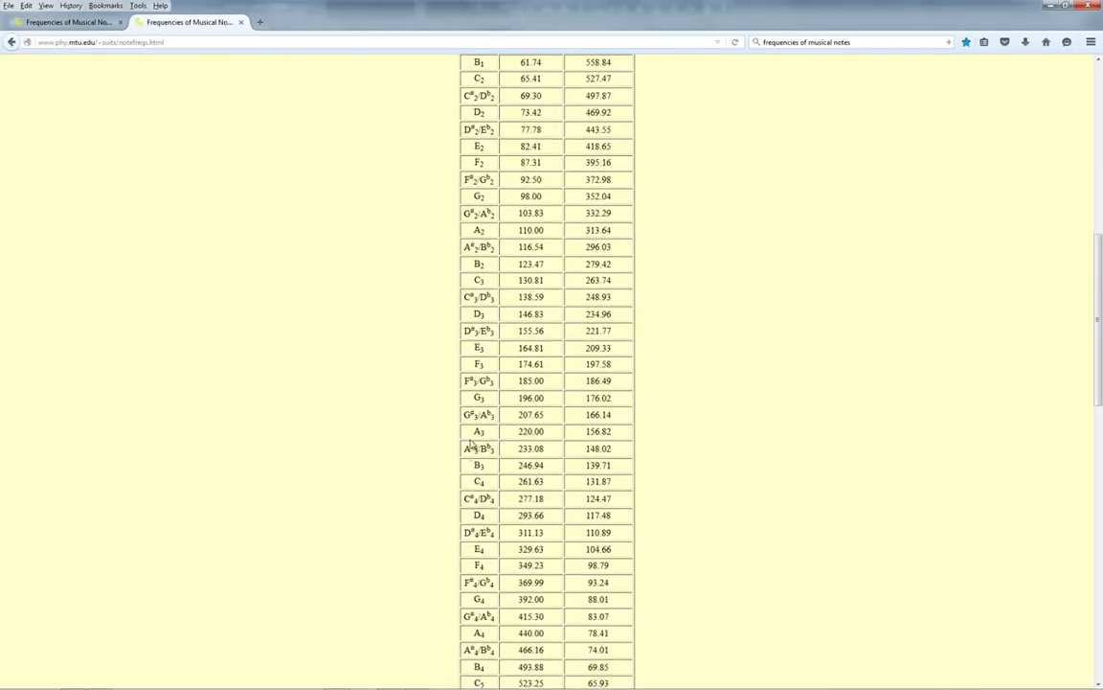
pyautogui.doubleClick(525, 228)
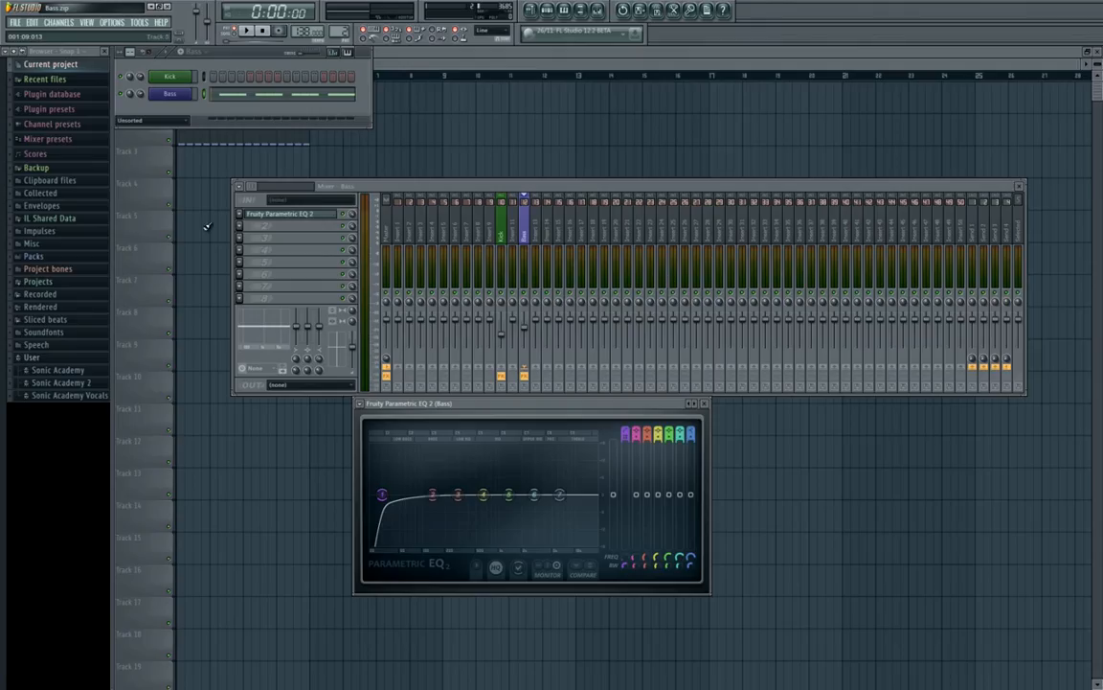
# Back in FL Studio, set EQ band 2 to 87 Hz with an 8% bandwidth and boost it about 7.3 dB, auditioning the bass
pyautogui.moveTo(492, 402); pyautogui.dragTo(509, 308)
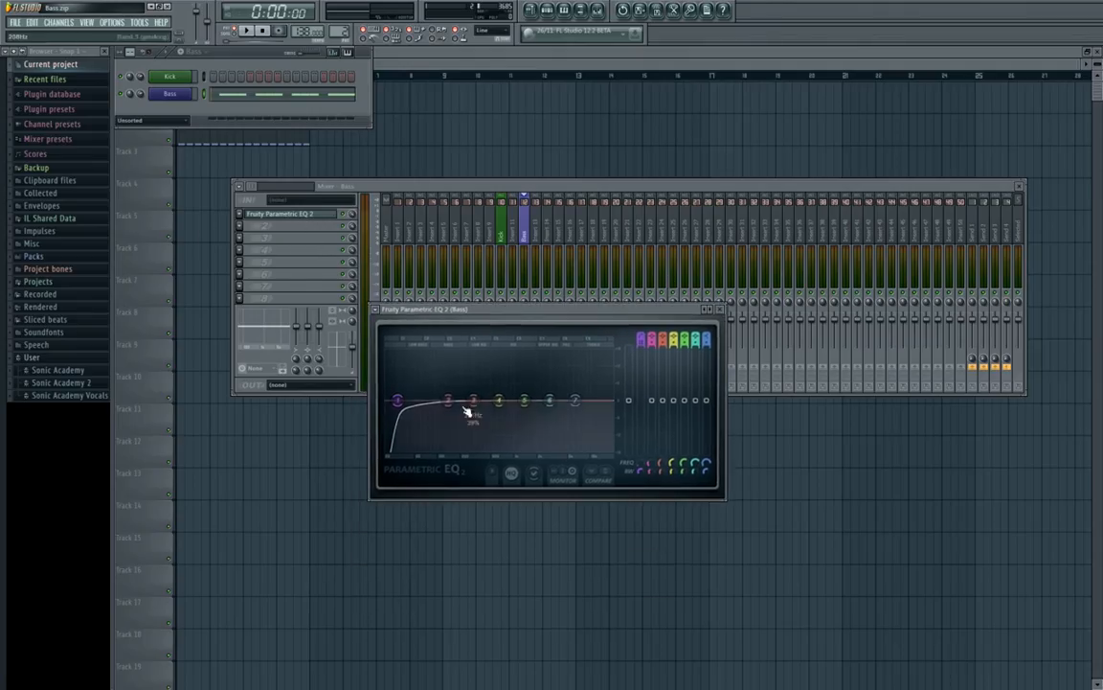
pyautogui.moveTo(452, 406); pyautogui.dragTo(436, 398)
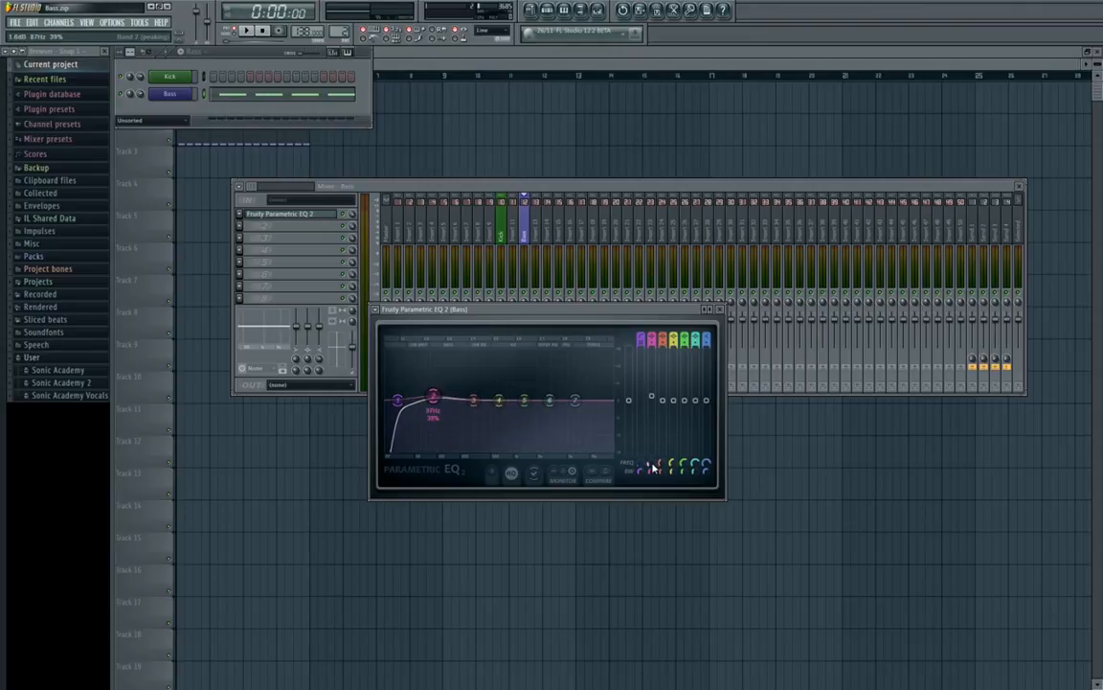
pyautogui.moveTo(651, 466); pyautogui.dragTo(652, 467)
pyautogui.moveTo(651, 467); pyautogui.dragTo(652, 476)
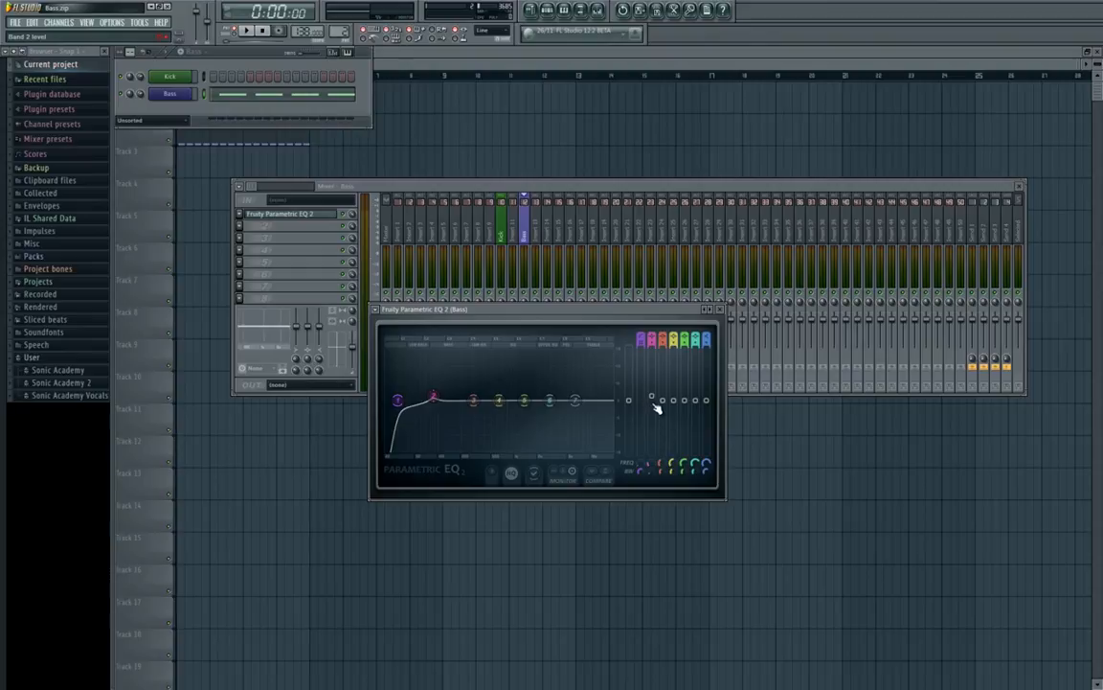
pyautogui.moveTo(655, 400)
pyautogui.mouseDown()
pyautogui.moveTo(655, 369)
pyautogui.moveTo(657, 426)
pyautogui.moveTo(652, 387)
pyautogui.mouseUp()
pyautogui.press('space')
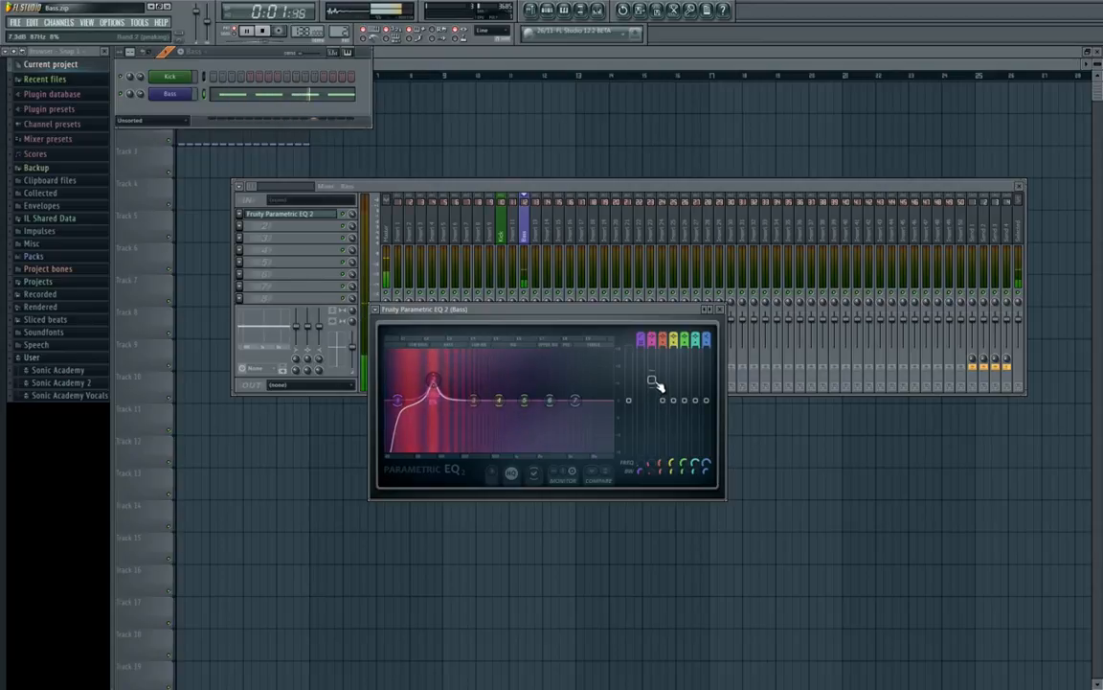
pyautogui.press('space')
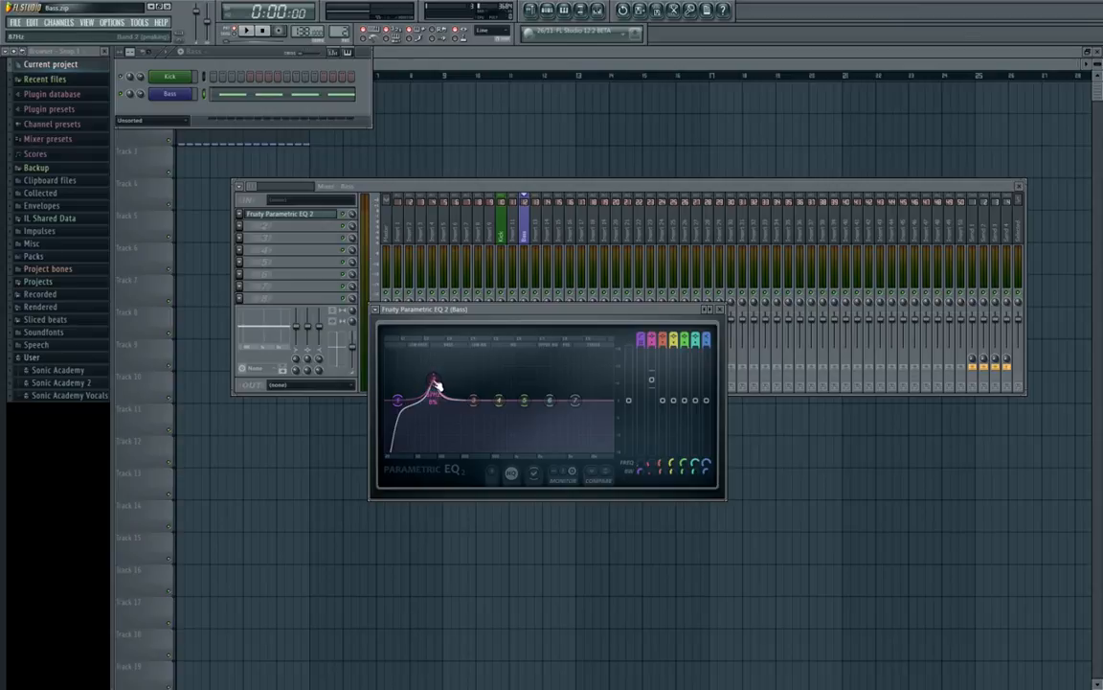
# Look up F3 in the note table and set EQ band 3 to about 173 Hz with a 3% bandwidth
pyautogui.moveTo(436, 385); pyautogui.dragTo(443, 383)
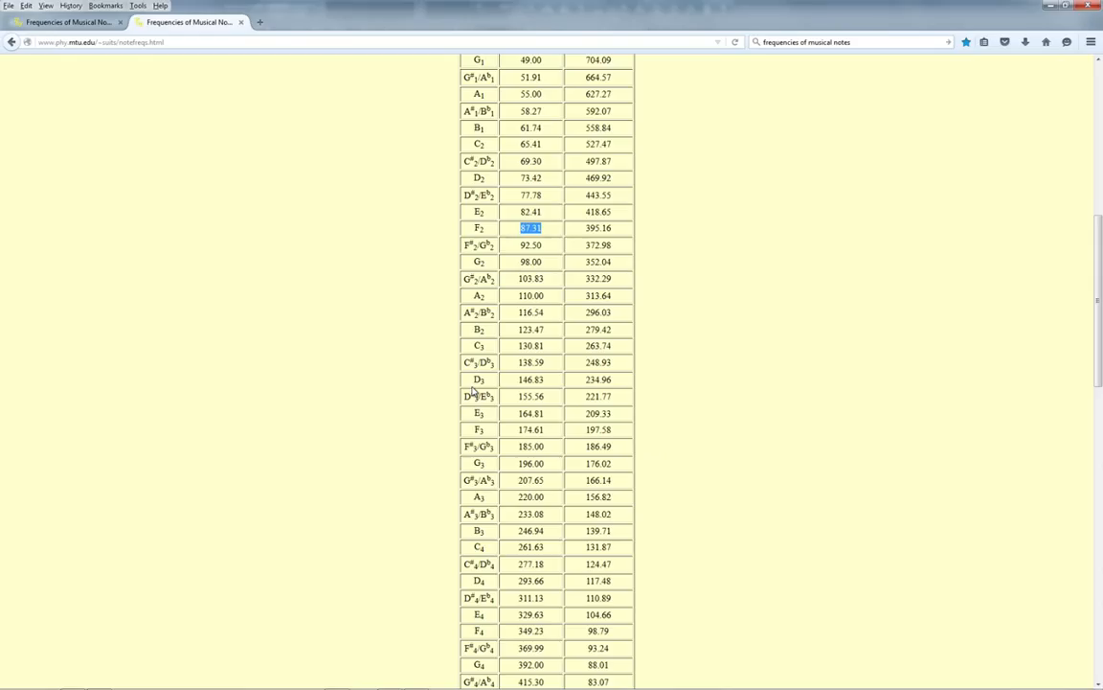
pyautogui.scroll(4, 401, 388)
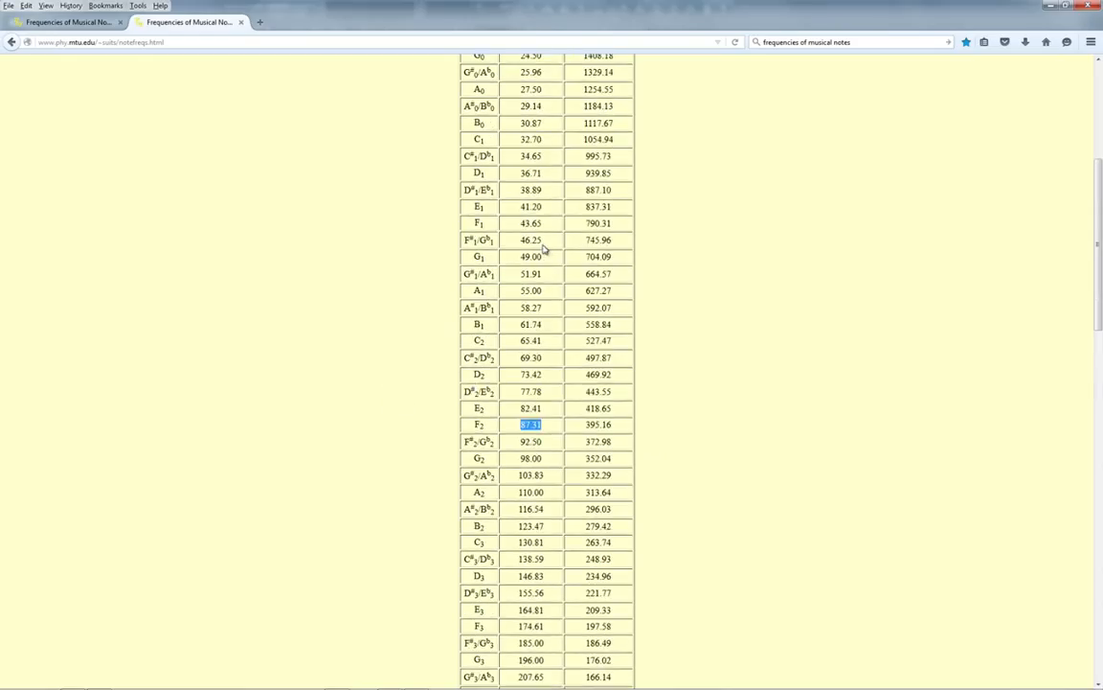
pyautogui.scroll(-3, 555, 382)
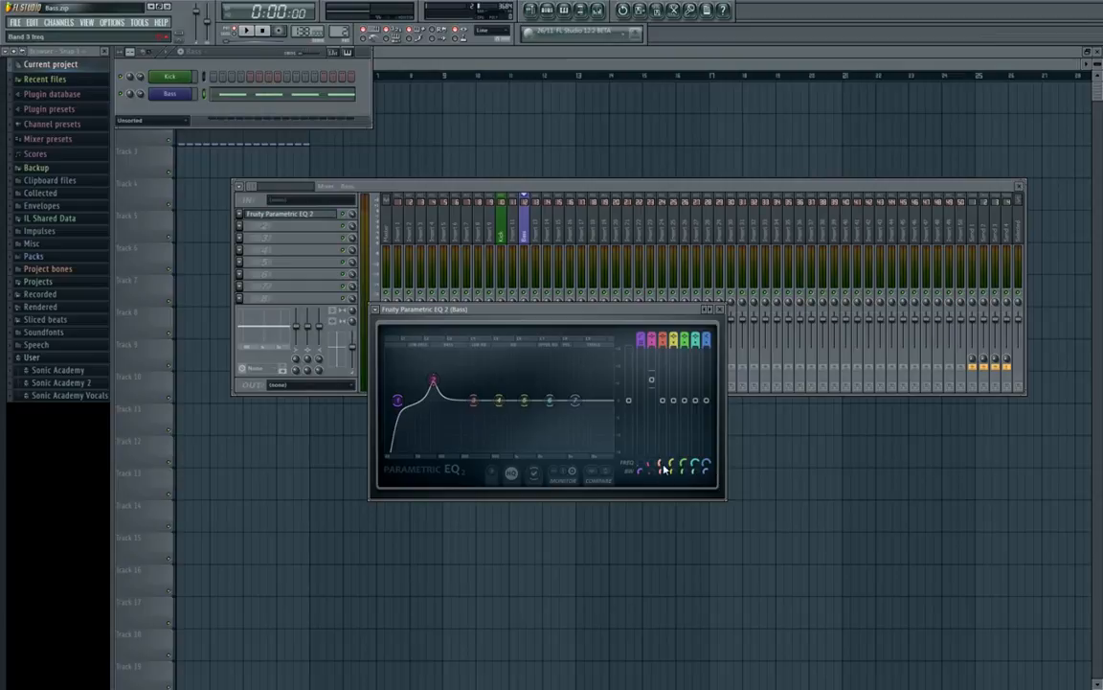
pyautogui.moveTo(664, 470); pyautogui.dragTo(669, 491)
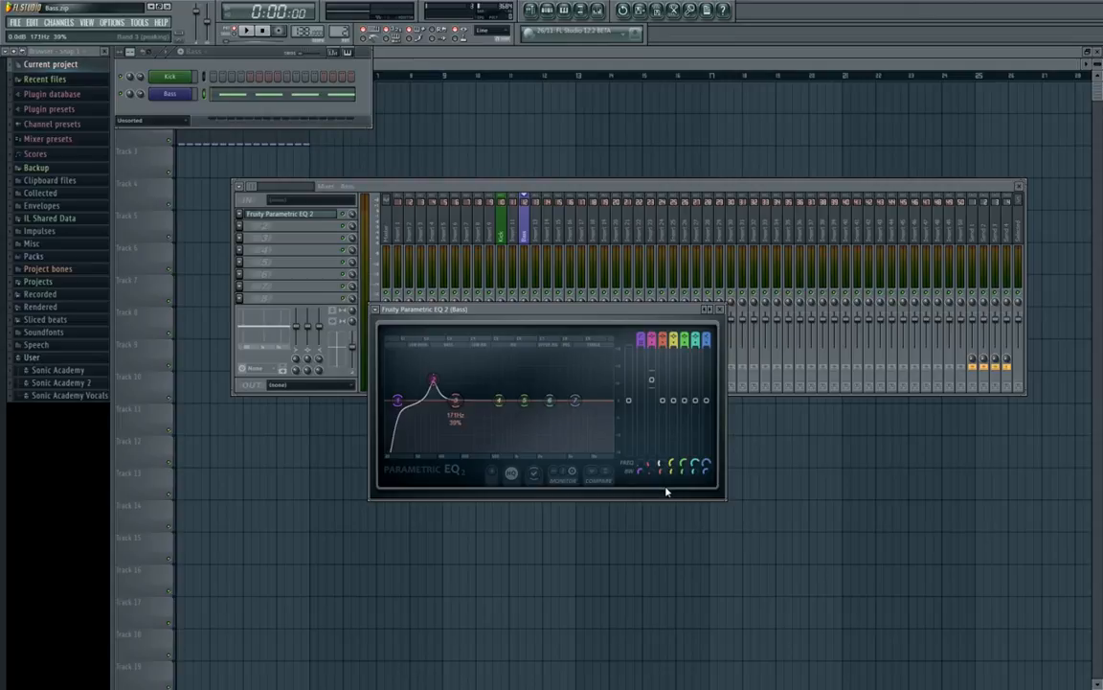
pyautogui.moveTo(667, 491); pyautogui.dragTo(667, 491)
pyautogui.scroll(-5, 458, 399)
pyautogui.scroll(1, 459, 403)
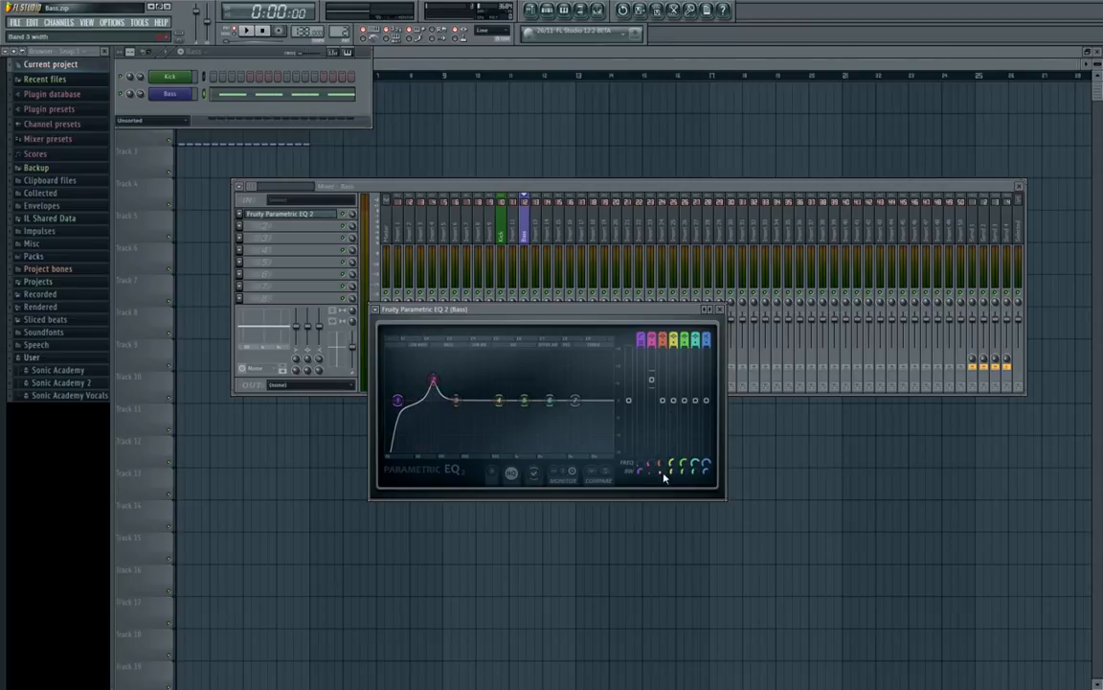
pyautogui.scroll(-1, 663, 475)
# Try boosting EQ band 3 slightly while auditioning the bass
pyautogui.moveTo(664, 403)
pyautogui.mouseDown()
pyautogui.moveTo(664, 360)
pyautogui.moveTo(664, 394)
pyautogui.mouseUp()
pyautogui.press('space')
pyautogui.press('space')
pyautogui.moveTo(668, 399); pyautogui.dragTo(667, 392)
# Cut the level of EQ band 3 to a moderate dip, comparing different amounts during playback
pyautogui.moveTo(661, 393); pyautogui.dragTo(665, 428)
pyautogui.press('space')
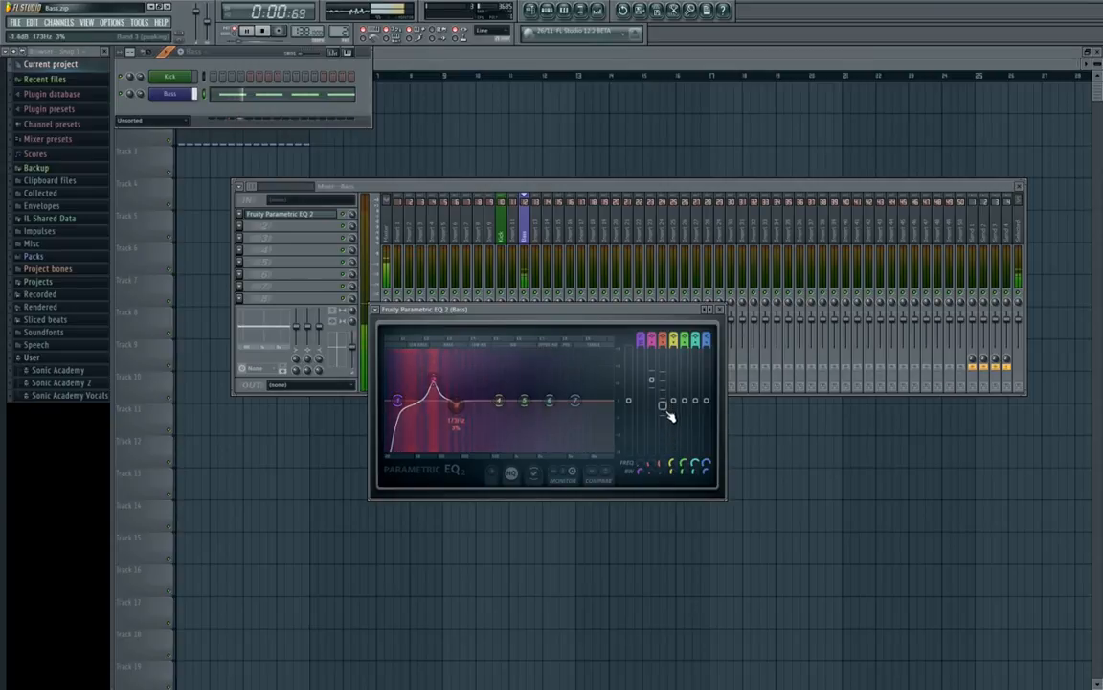
pyautogui.moveTo(662, 417)
pyautogui.mouseDown()
pyautogui.moveTo(668, 425)
pyautogui.moveTo(665, 378)
pyautogui.moveTo(670, 394)
pyautogui.mouseUp()
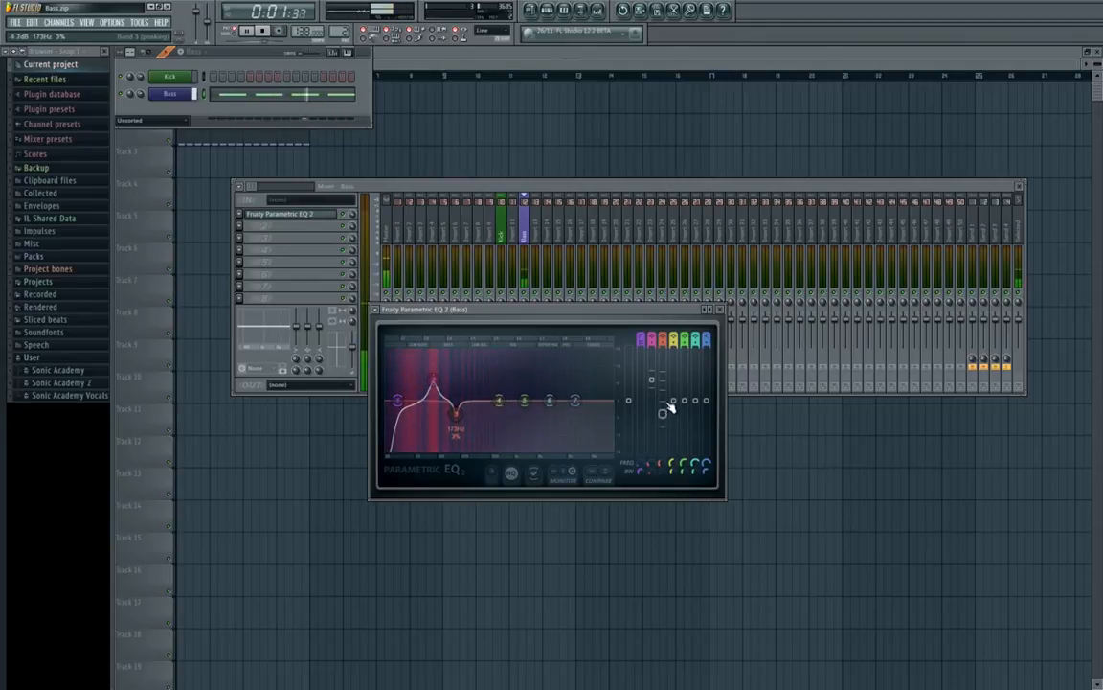
pyautogui.moveTo(663, 401); pyautogui.dragTo(668, 427)
pyautogui.press('space')
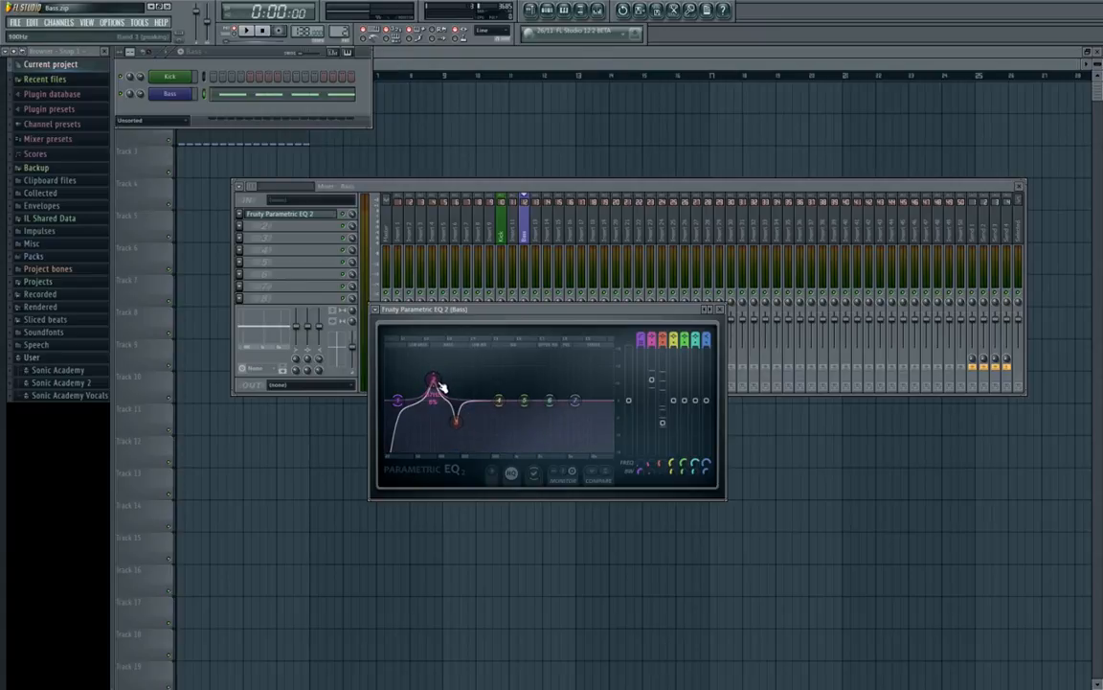
pyautogui.press('space')
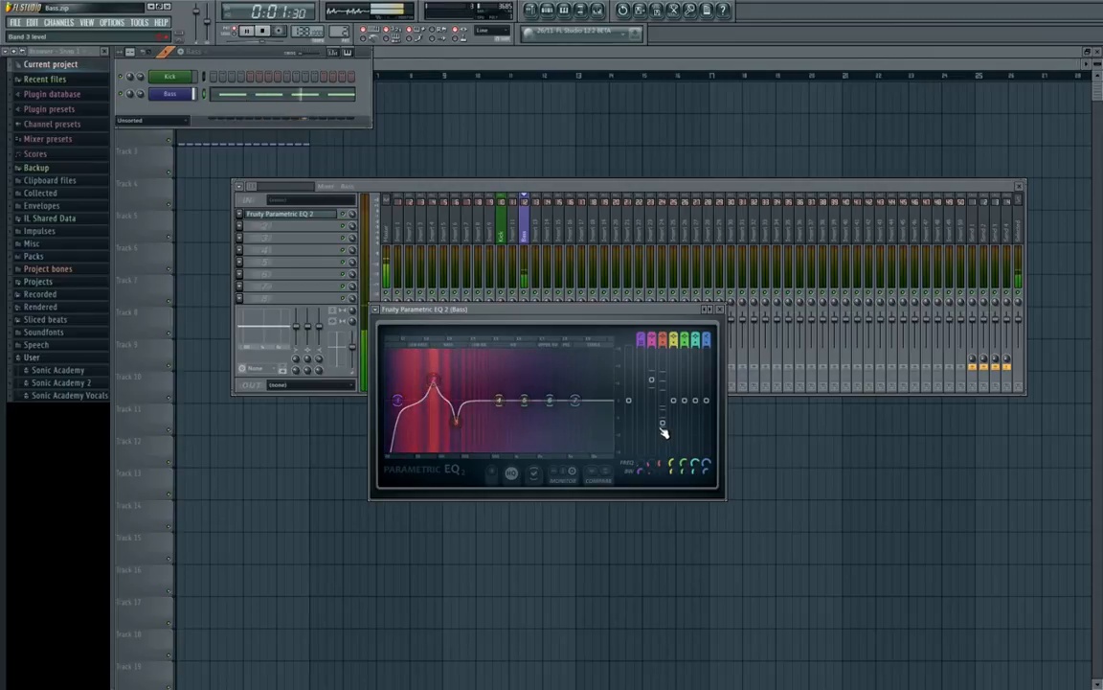
pyautogui.moveTo(662, 422)
pyautogui.mouseDown()
pyautogui.moveTo(669, 387)
pyautogui.moveTo(669, 424)
pyautogui.mouseUp()
pyautogui.press('space')
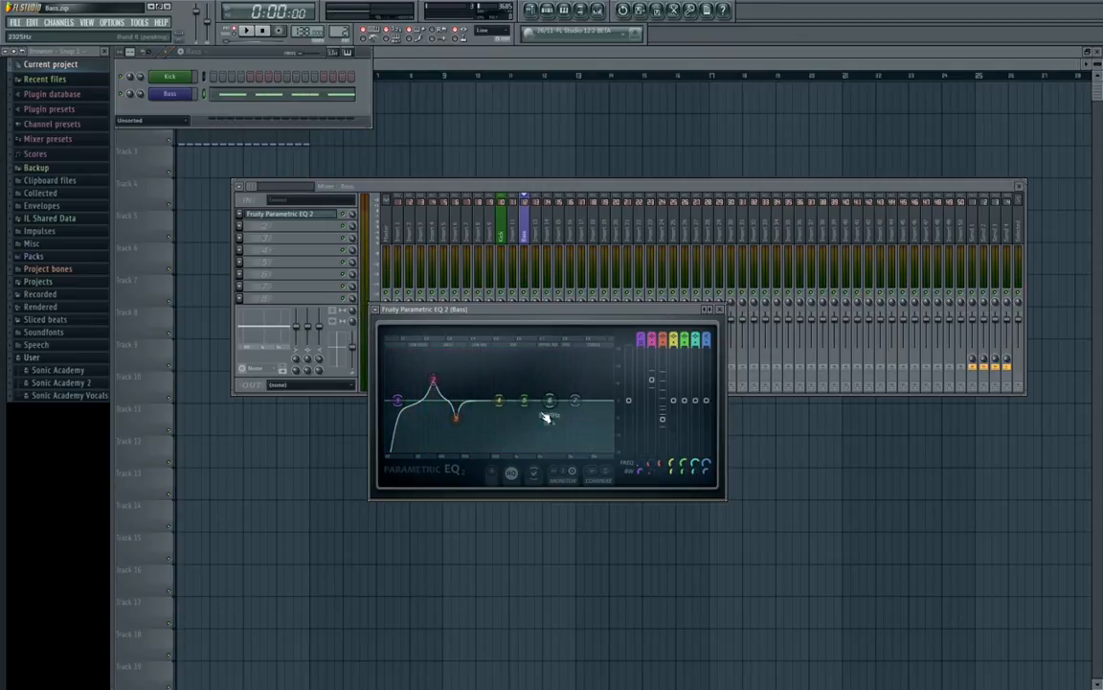
# Raise the high shelf of EQ band 7 with a wide bandwidth at about 2.1 kHz while auditioning the bass
pyautogui.moveTo(577, 400); pyautogui.dragTo(510, 381)
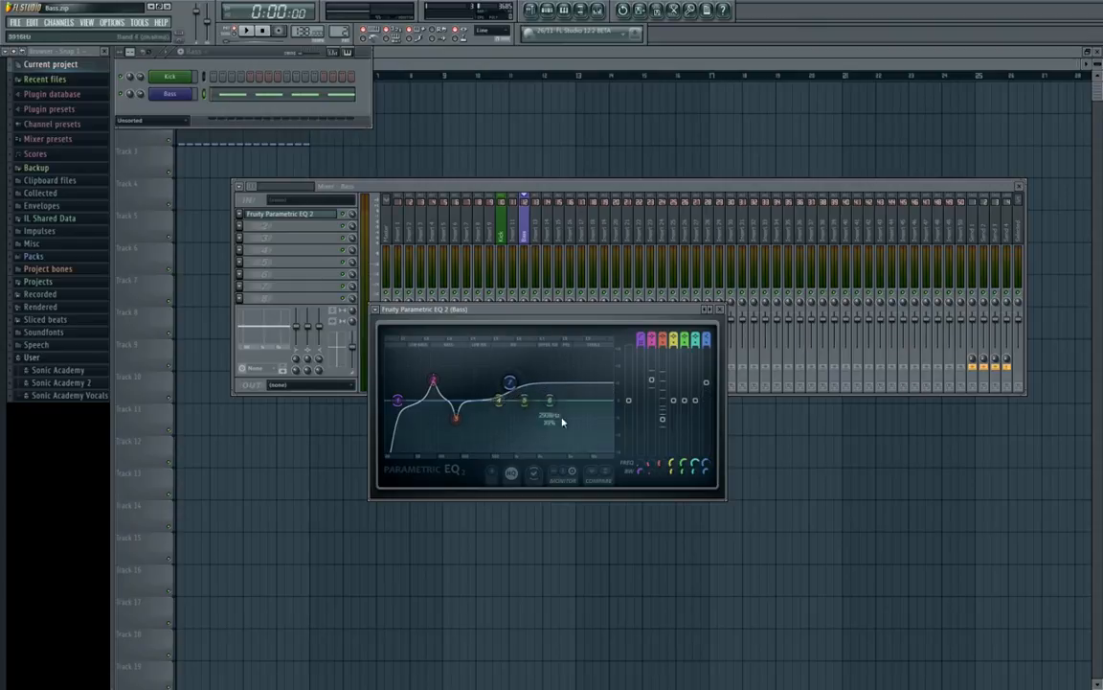
pyautogui.moveTo(707, 471); pyautogui.dragTo(714, 433)
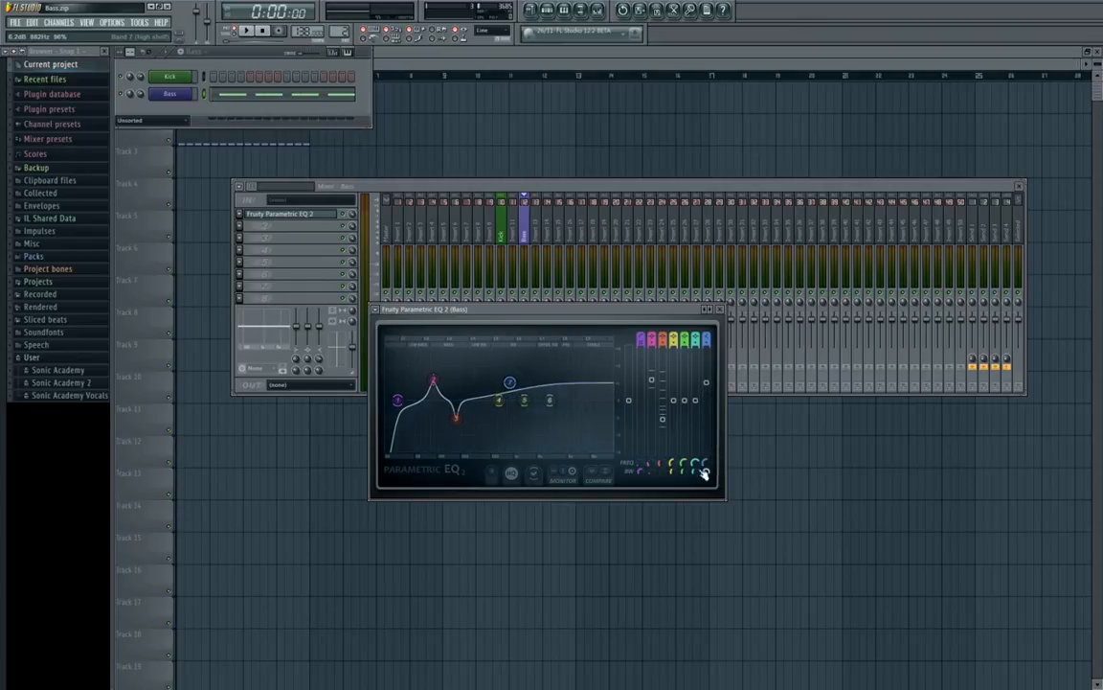
pyautogui.press('space')
pyautogui.moveTo(510, 382); pyautogui.dragTo(541, 369)
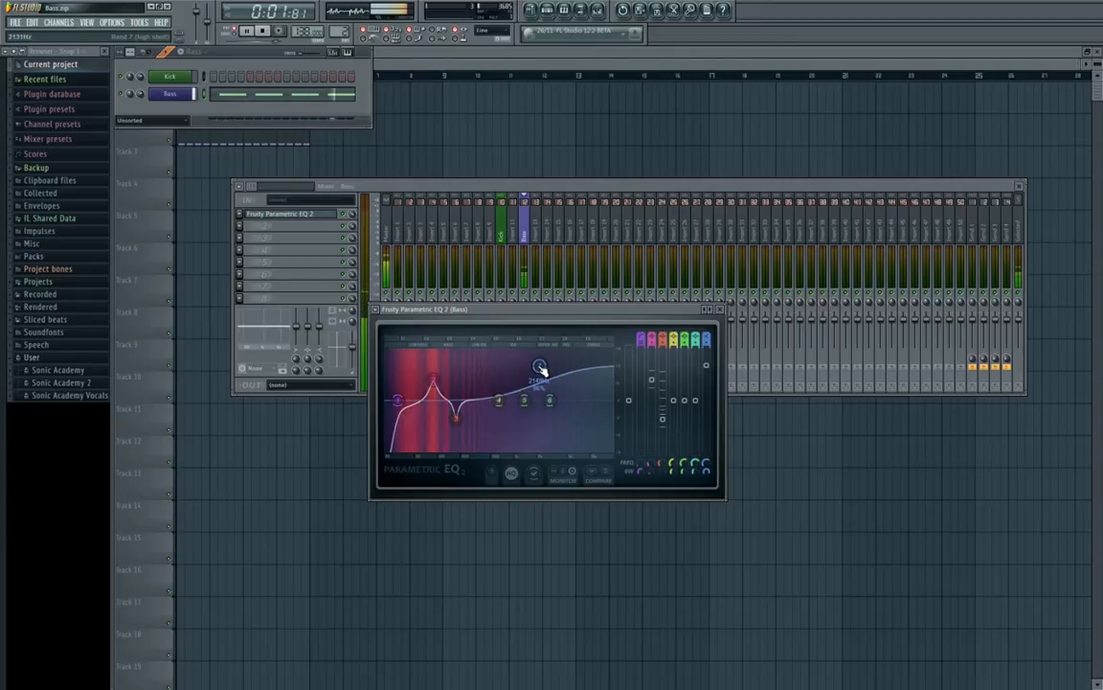
pyautogui.press('space')
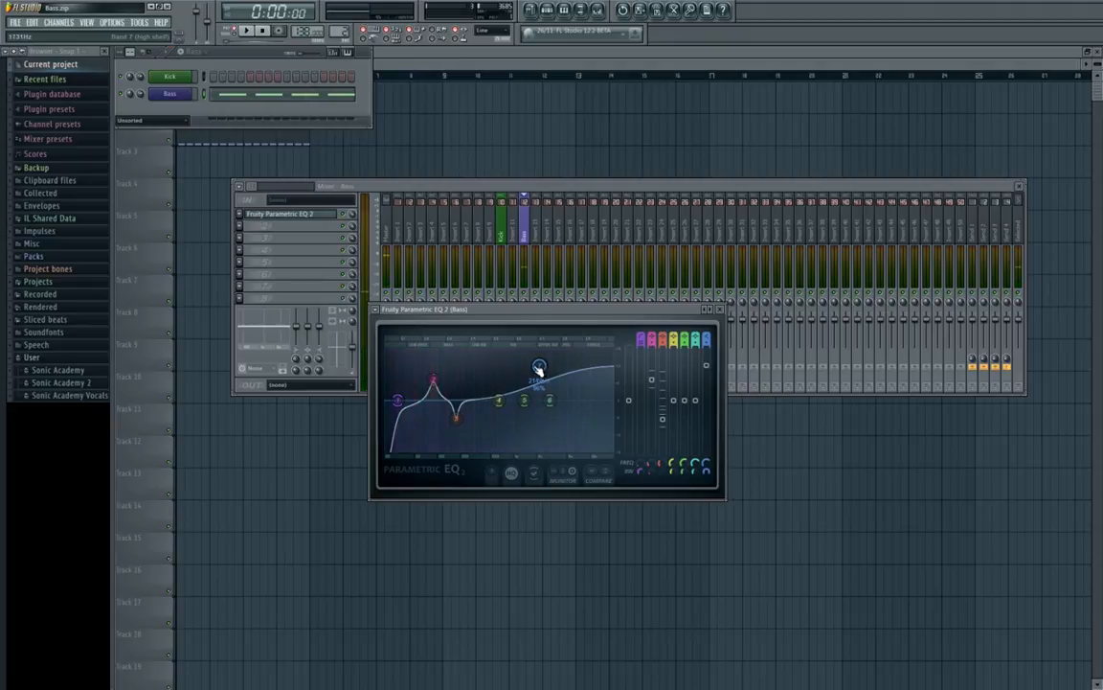
# Bring the mixer to the front and compare the bass with and without the EQ during playback
pyautogui.click(314, 267)
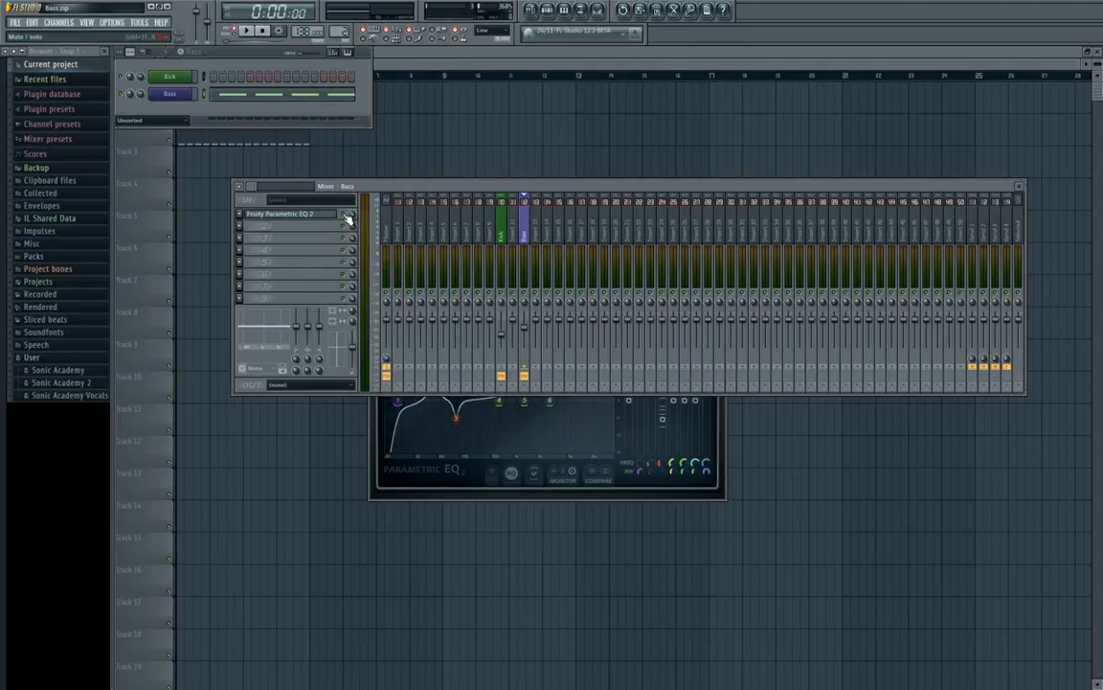
pyautogui.press('space')
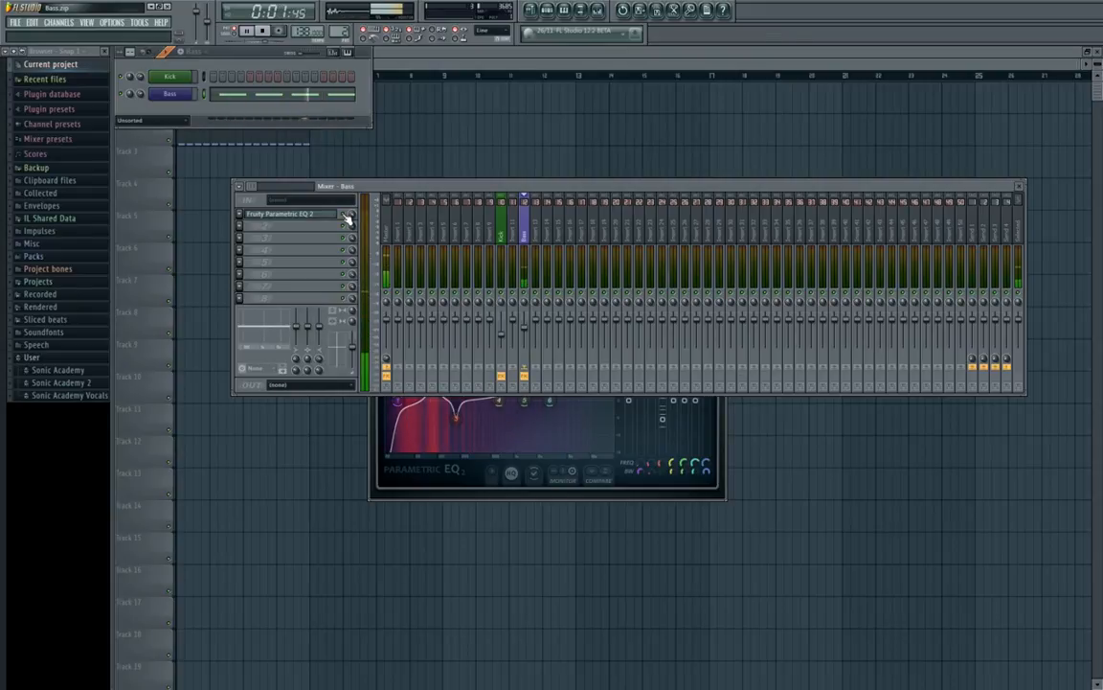
pyautogui.press('space')
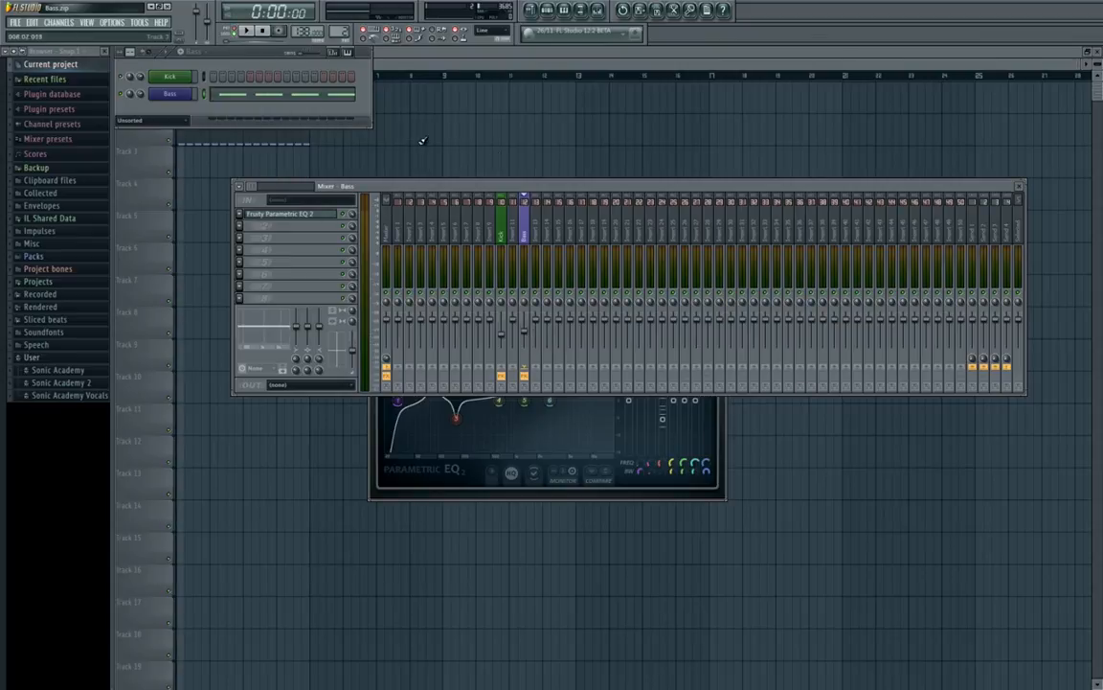
# Balance the Bass track's mixer volume against the kick during playback, setting it to about -7.5 dB
pyautogui.moveTo(525, 333); pyautogui.dragTo(527, 390)
pyautogui.press('space')
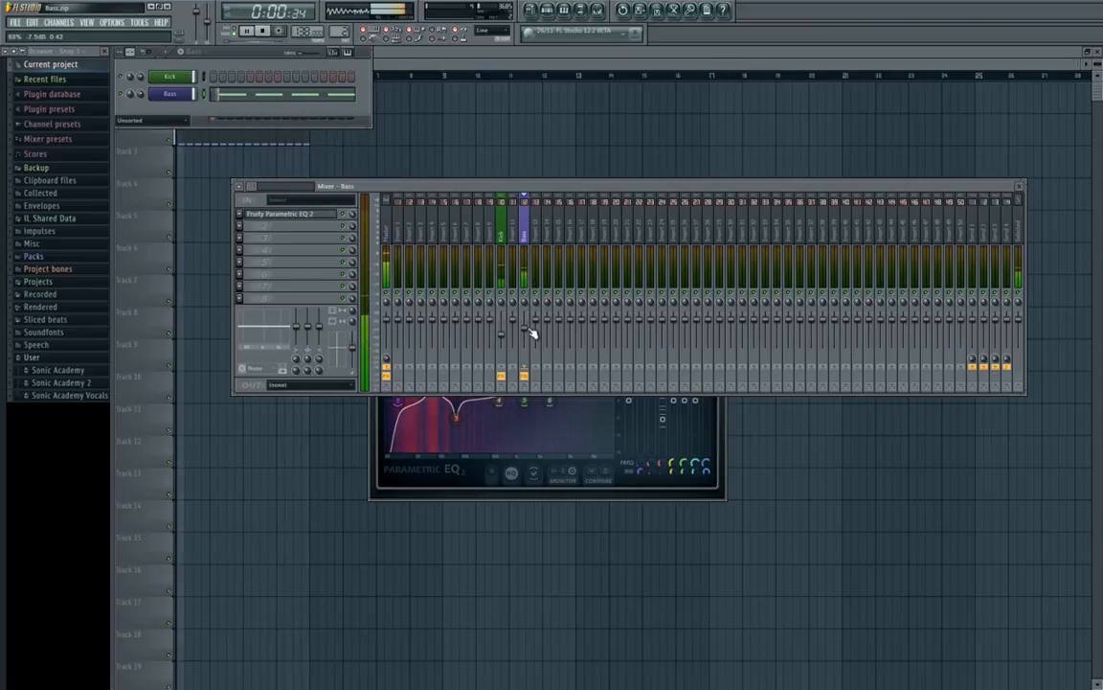
pyautogui.press('space')
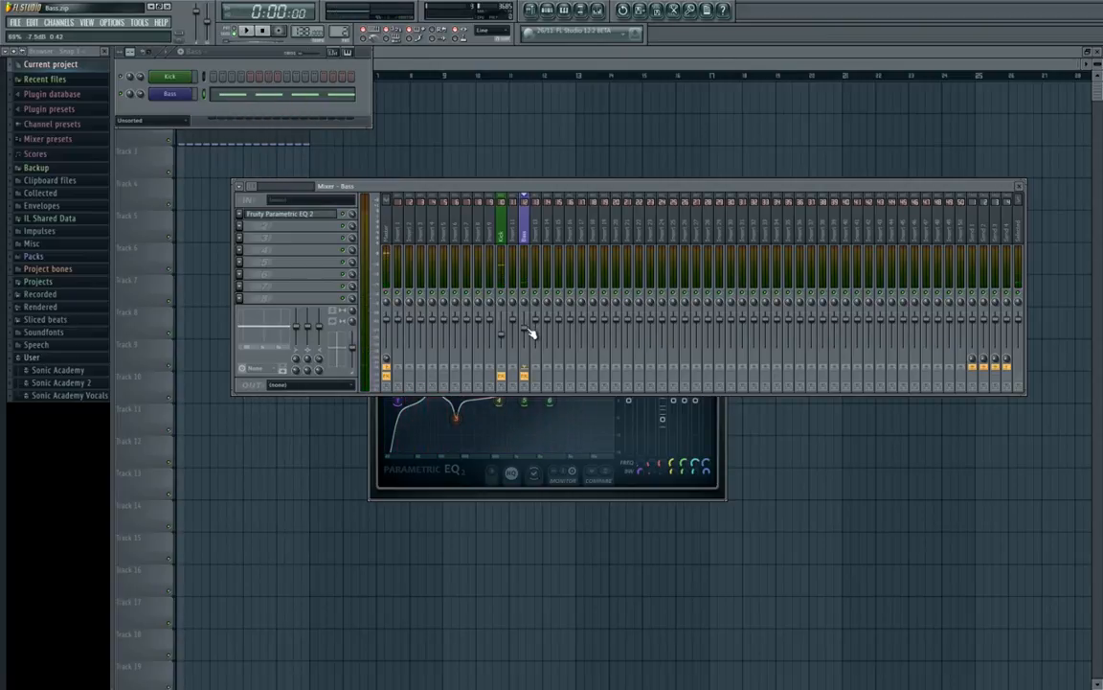
pyautogui.moveTo(530, 332); pyautogui.dragTo(530, 329)
# Close the Bass track's Parametric EQ 2 window and reposition the mixer in the free workspace
pyautogui.moveTo(427, 185); pyautogui.dragTo(440, 155)
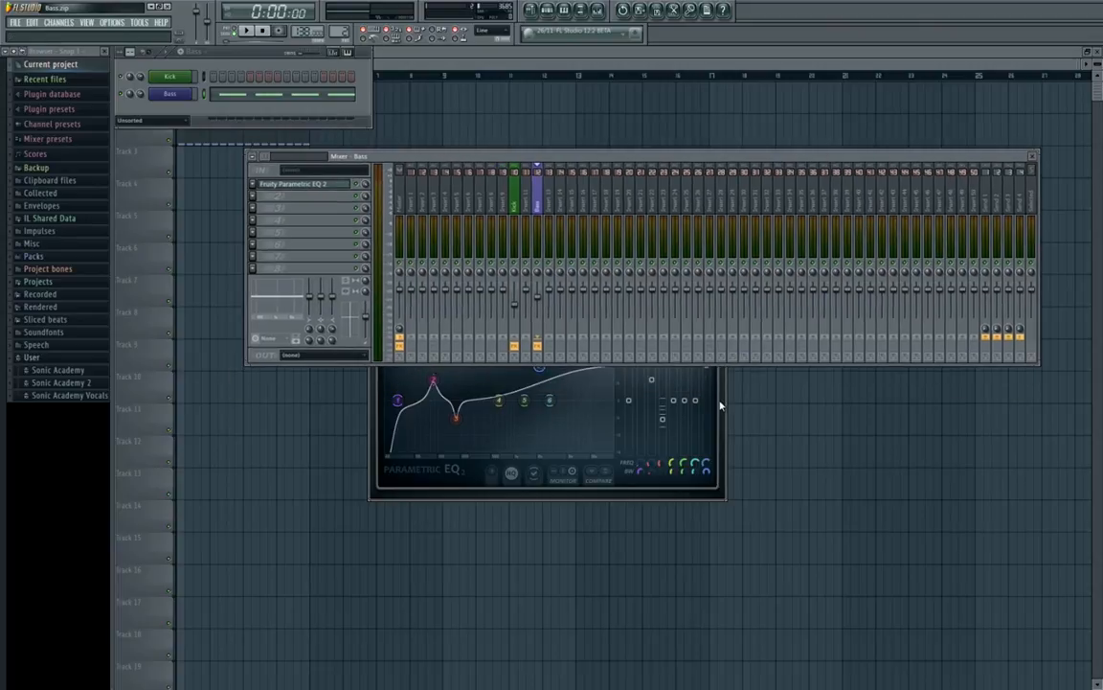
pyautogui.click(721, 406)
pyautogui.click(725, 314)
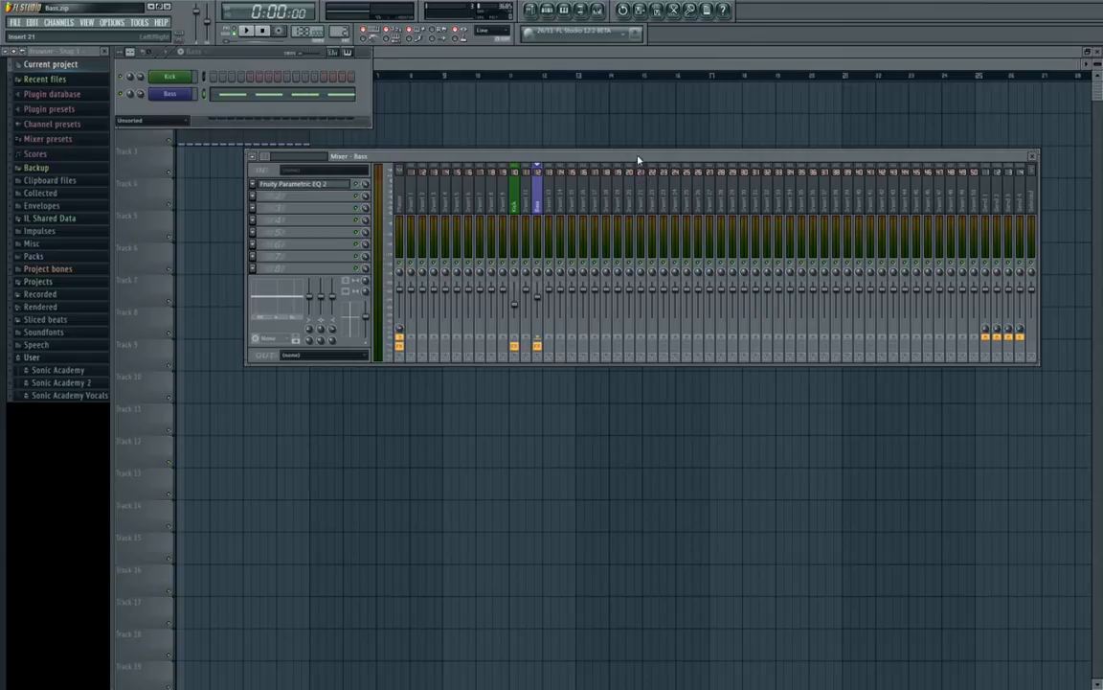
pyautogui.moveTo(639, 160); pyautogui.dragTo(643, 235)
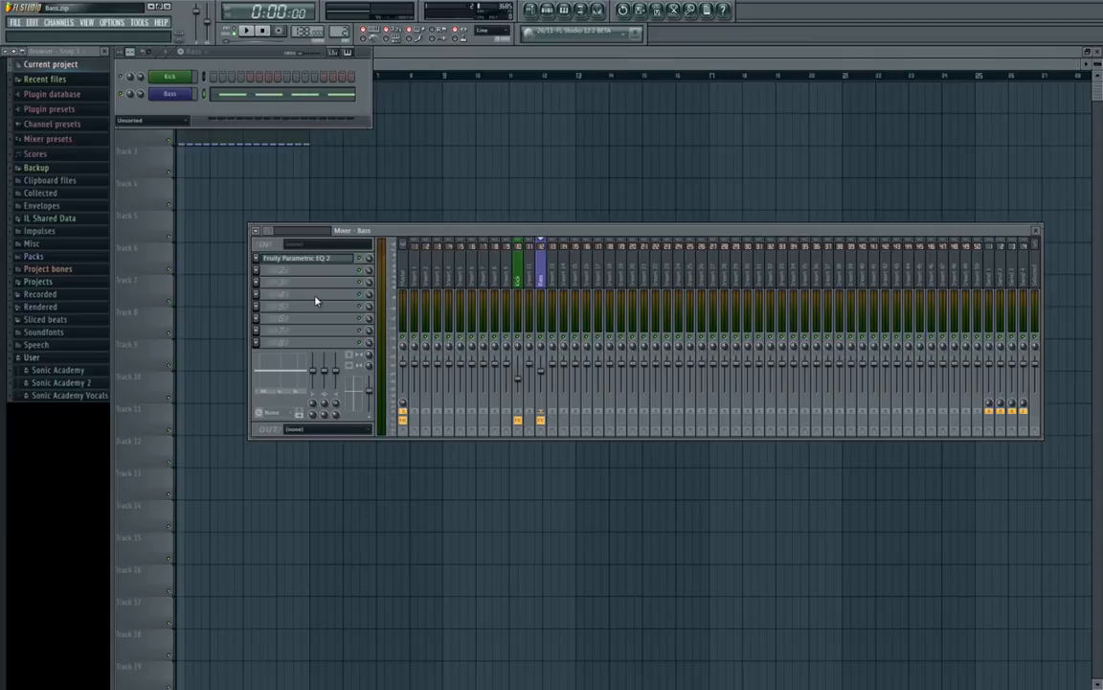
# Add Soundgoodizer to the Bass track's second effect slot and place its window below the mixer
pyautogui.click(261, 278)
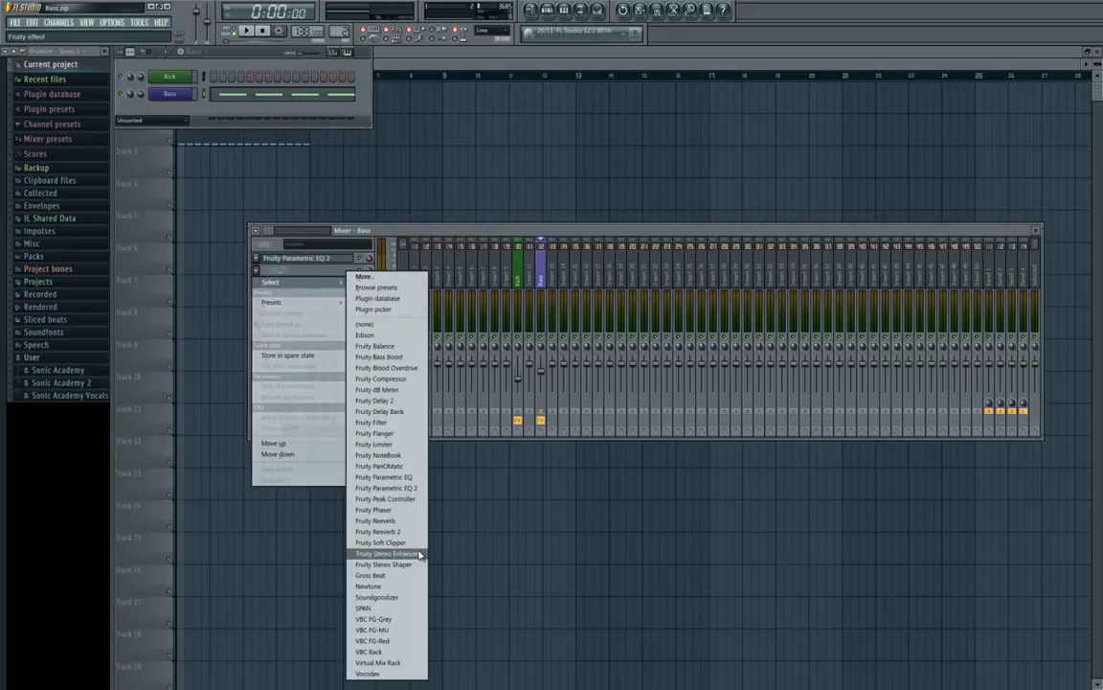
pyautogui.click(396, 598)
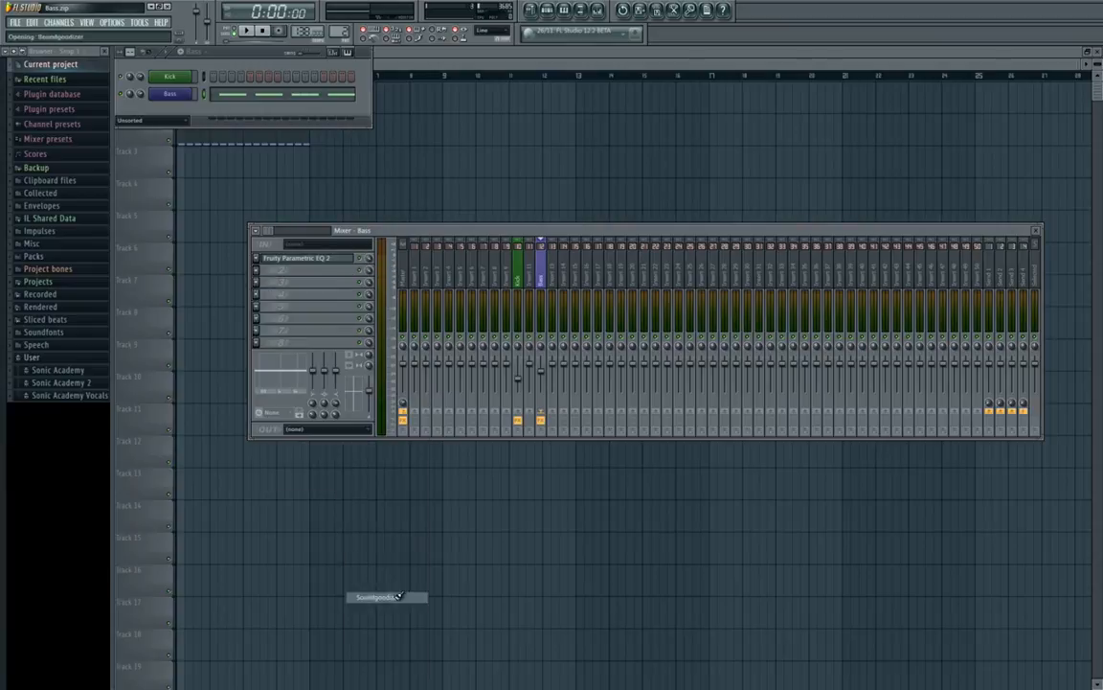
pyautogui.moveTo(219, 151); pyautogui.dragTo(557, 435)
pyautogui.moveTo(517, 234); pyautogui.dragTo(517, 151)
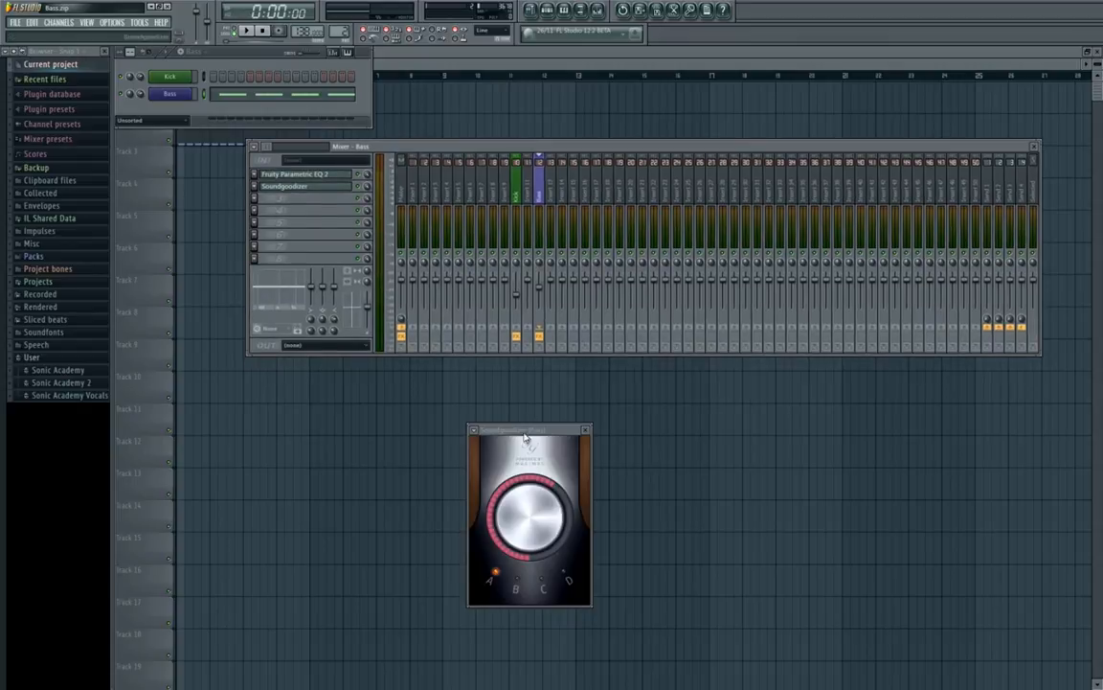
pyautogui.moveTo(528, 429); pyautogui.dragTo(530, 369)
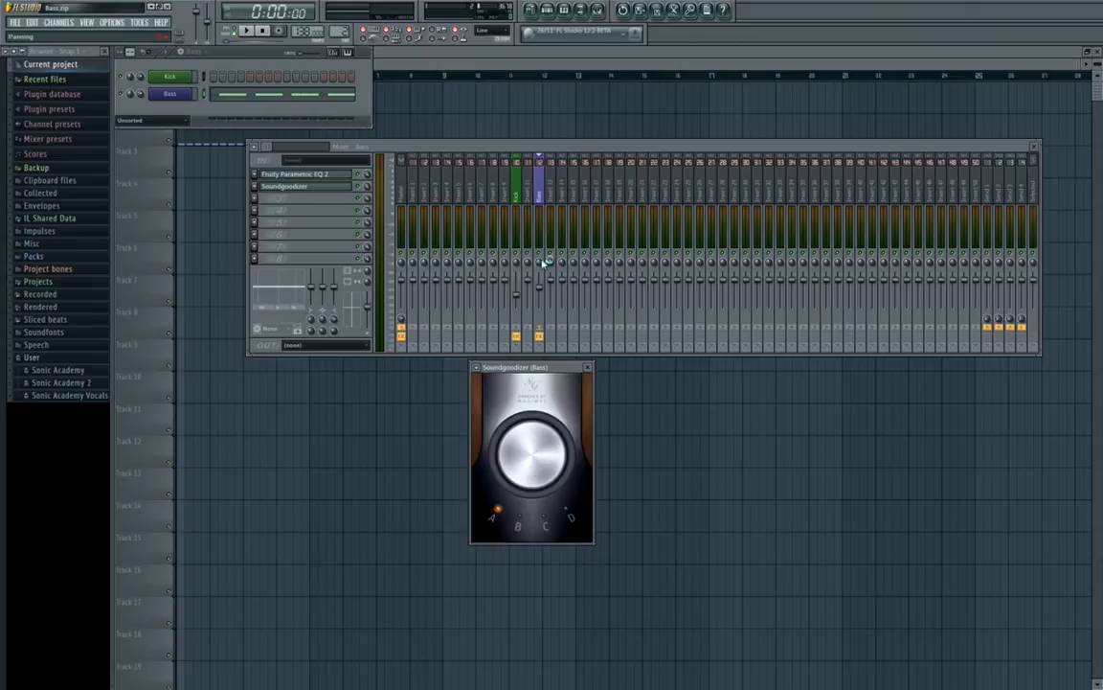
# Reduce the Soundgoodizer amount to a small setting in mode A while auditioning the kick and bass
pyautogui.click(543, 305)
pyautogui.press('space')
pyautogui.moveTo(543, 473)
pyautogui.mouseDown()
pyautogui.moveTo(547, 436)
pyautogui.moveTo(549, 456)
pyautogui.mouseUp()
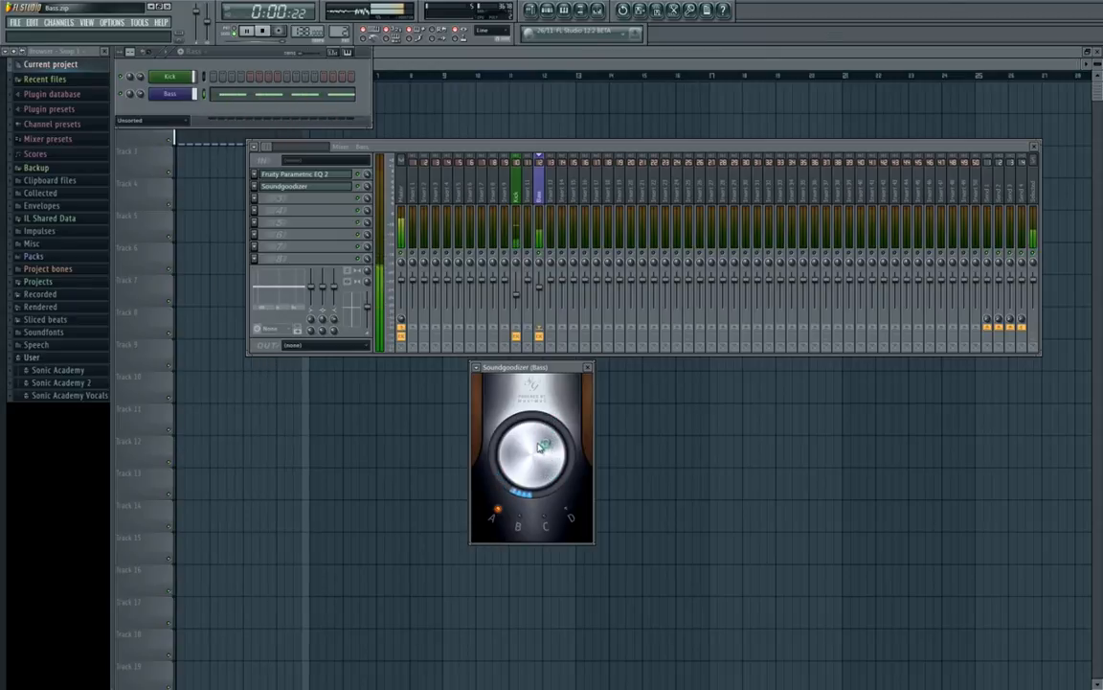
pyautogui.press('space')
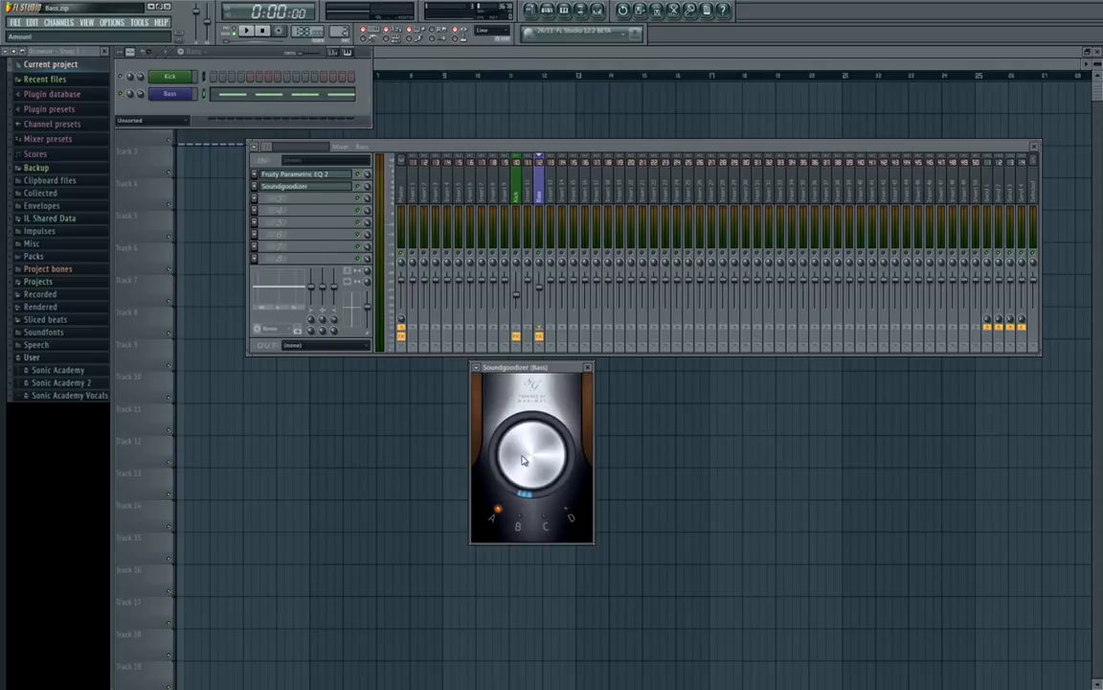
pyautogui.press('space')
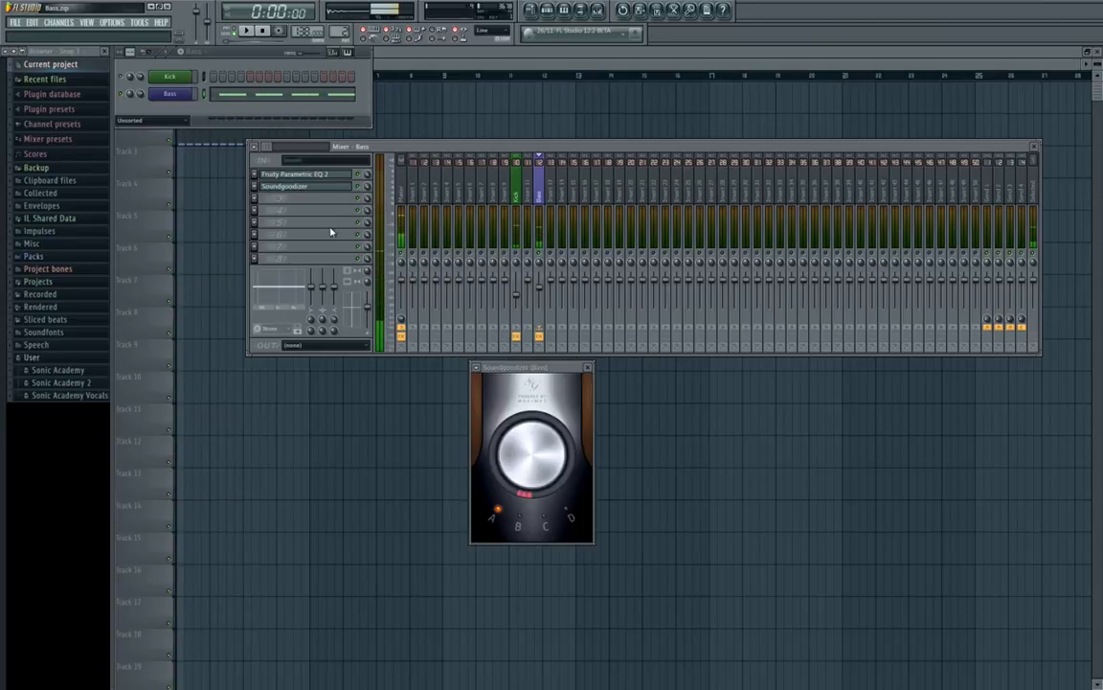
pyautogui.press('space')
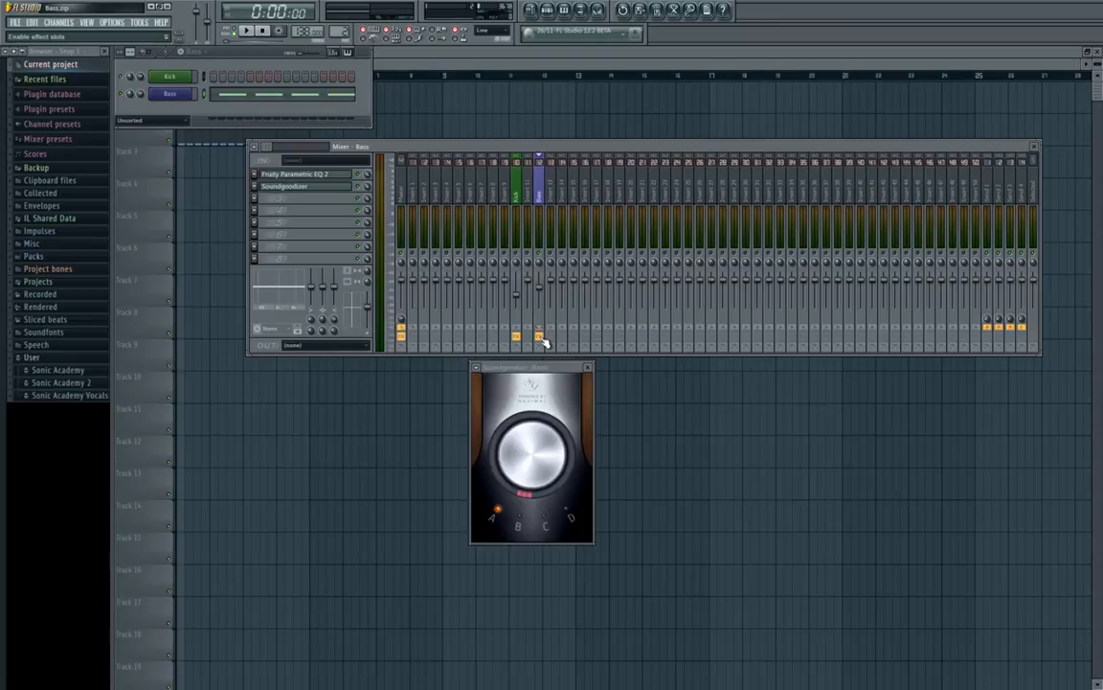
# Compare the bass with and without its effect slots enabled during playback
pyautogui.click(540, 336)
pyautogui.press('space')
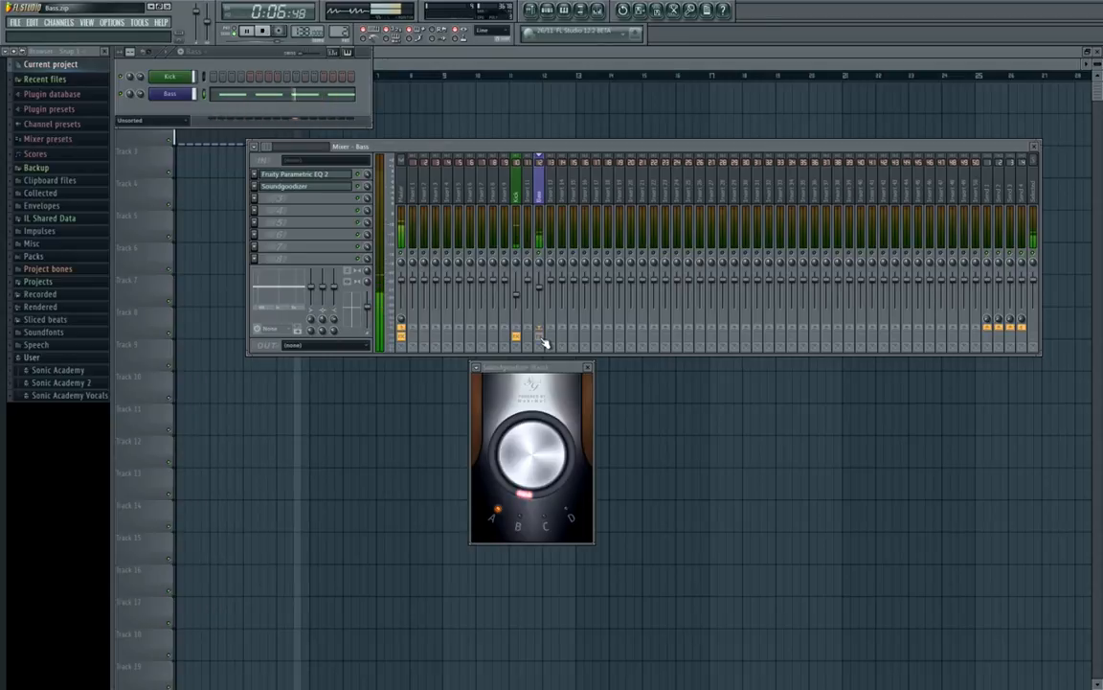
pyautogui.press('space')
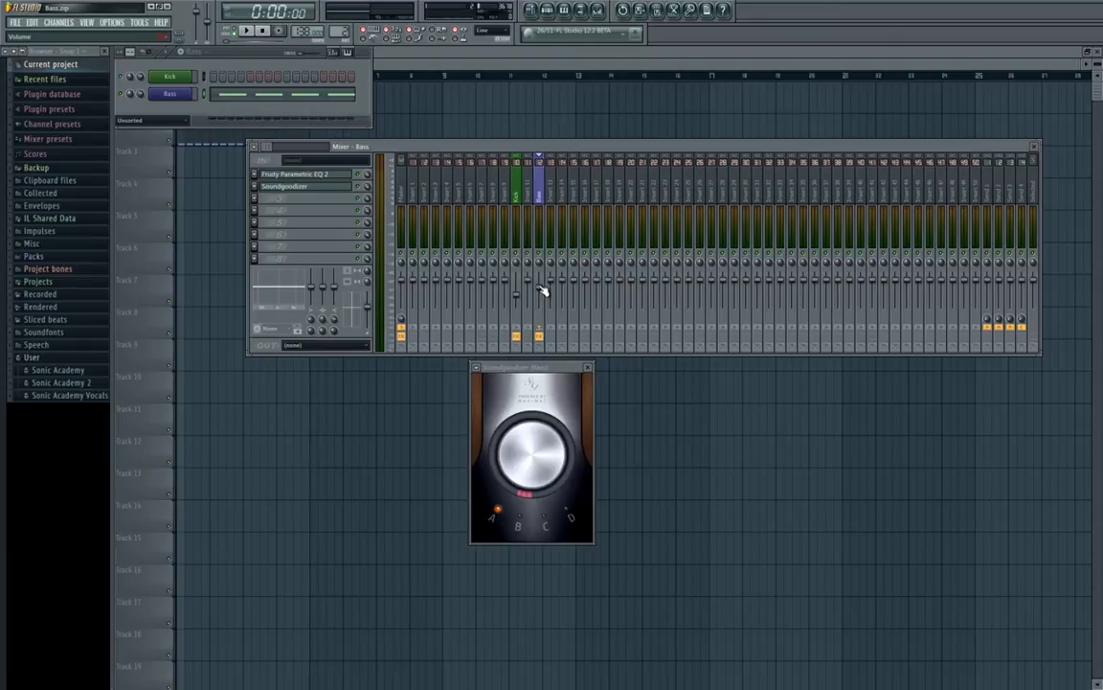
# Close Soundgoodizer and open the SPAN spectrum analyzer on the Master track
pyautogui.moveTo(573, 148); pyautogui.dragTo(575, 110)
pyautogui.click(588, 367)
pyautogui.click(400, 220)
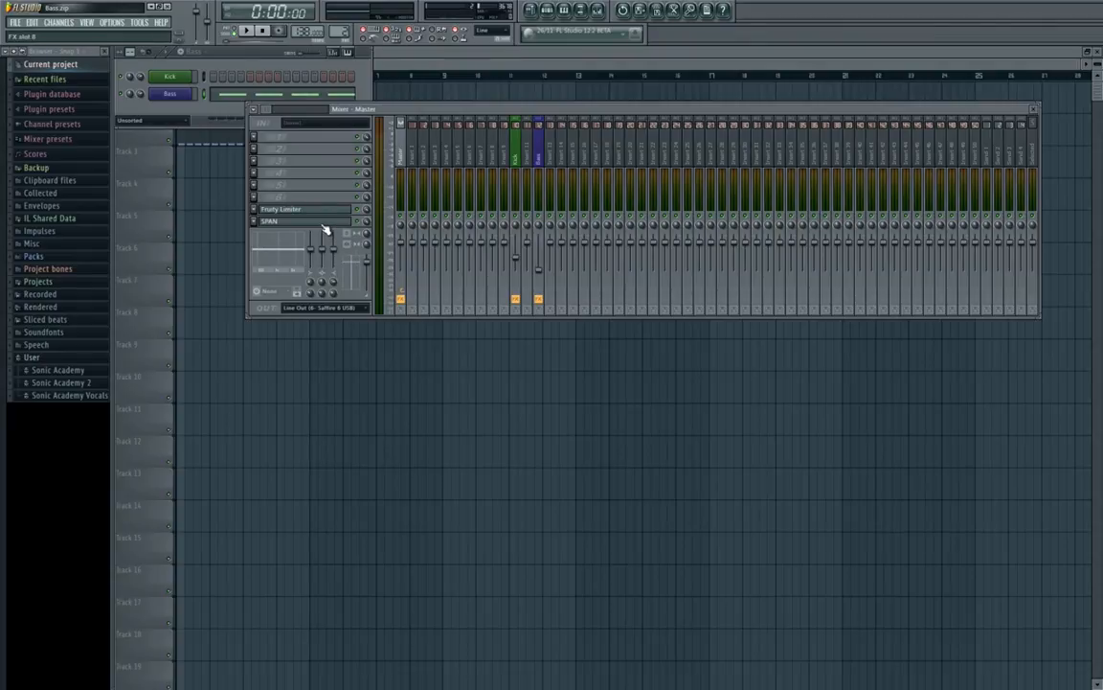
pyautogui.click(324, 224)
pyautogui.moveTo(422, 287); pyautogui.dragTo(455, 154)
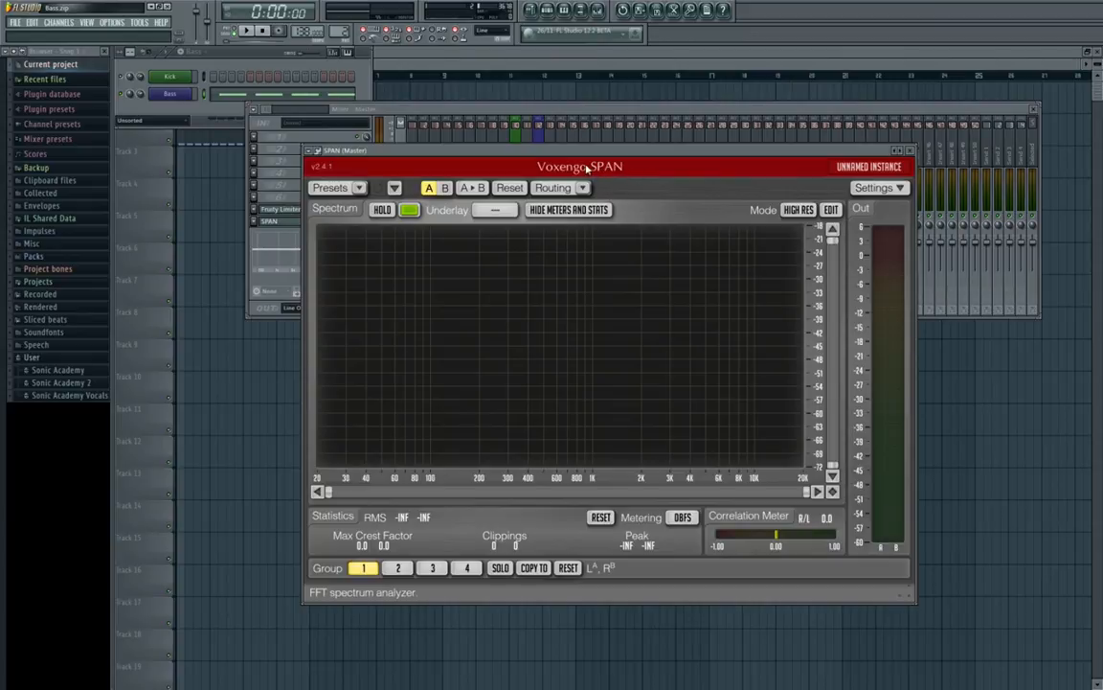
pyautogui.moveTo(548, 151)
pyautogui.mouseDown()
pyautogui.moveTo(605, 141)
pyautogui.moveTo(550, 145)
pyautogui.mouseUp()
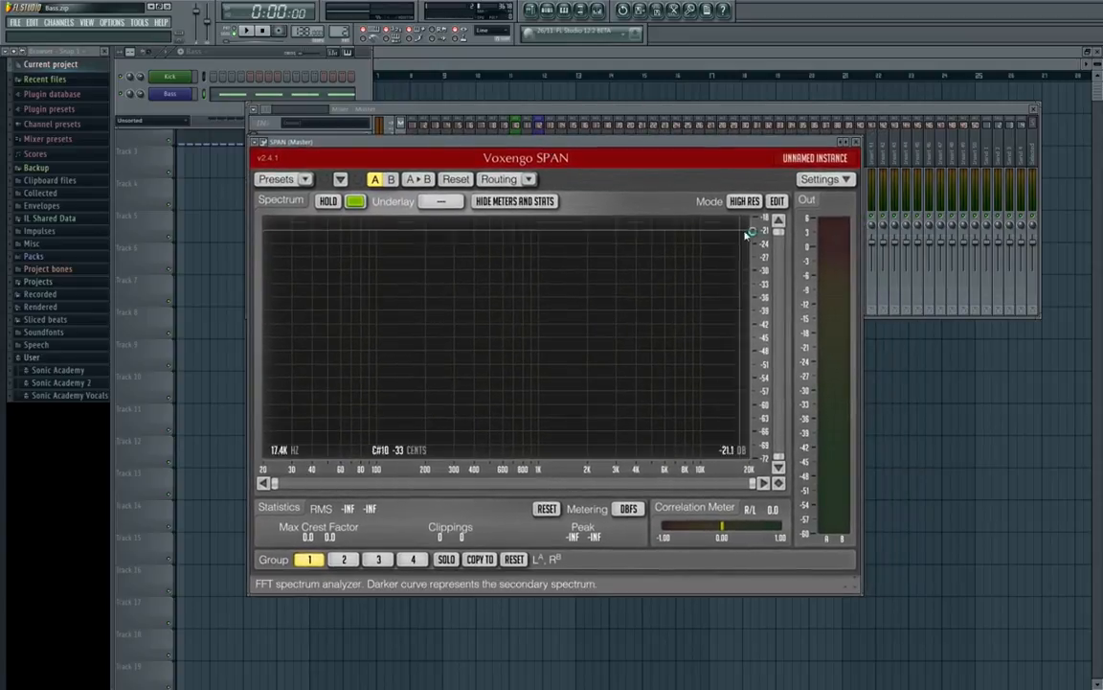
# Arrange the mixer above the SPAN window so that the faders and the spectrum display can be used together
pyautogui.moveTo(688, 144); pyautogui.dragTo(729, 228)
pyautogui.moveTo(577, 109); pyautogui.dragTo(574, 87)
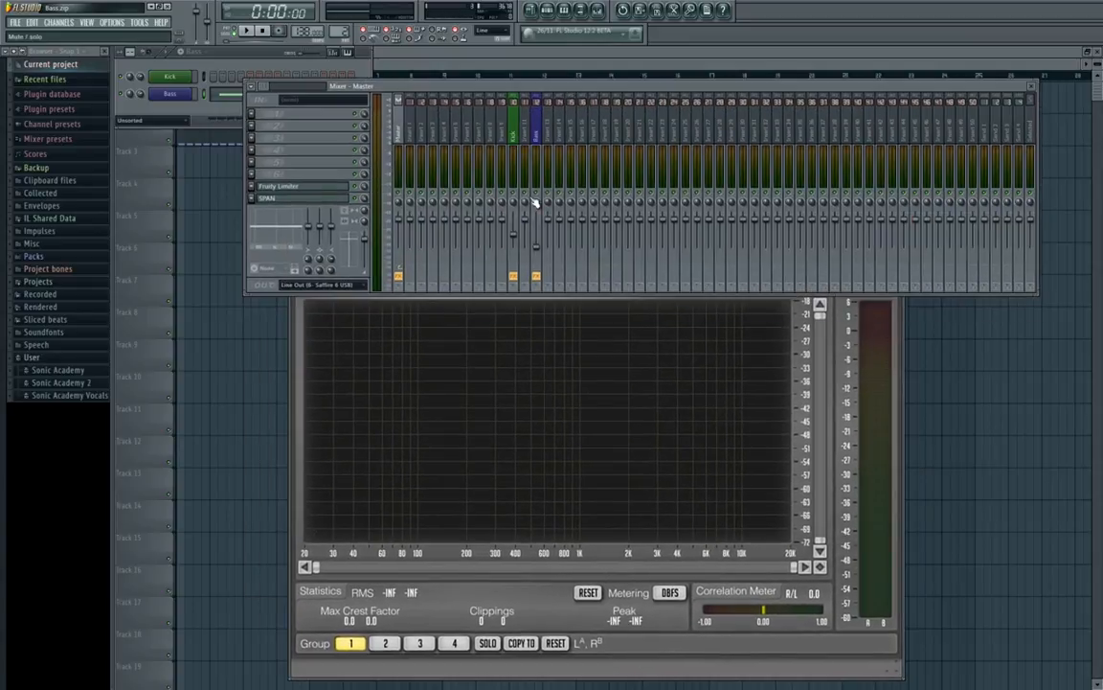
pyautogui.click(657, 375)
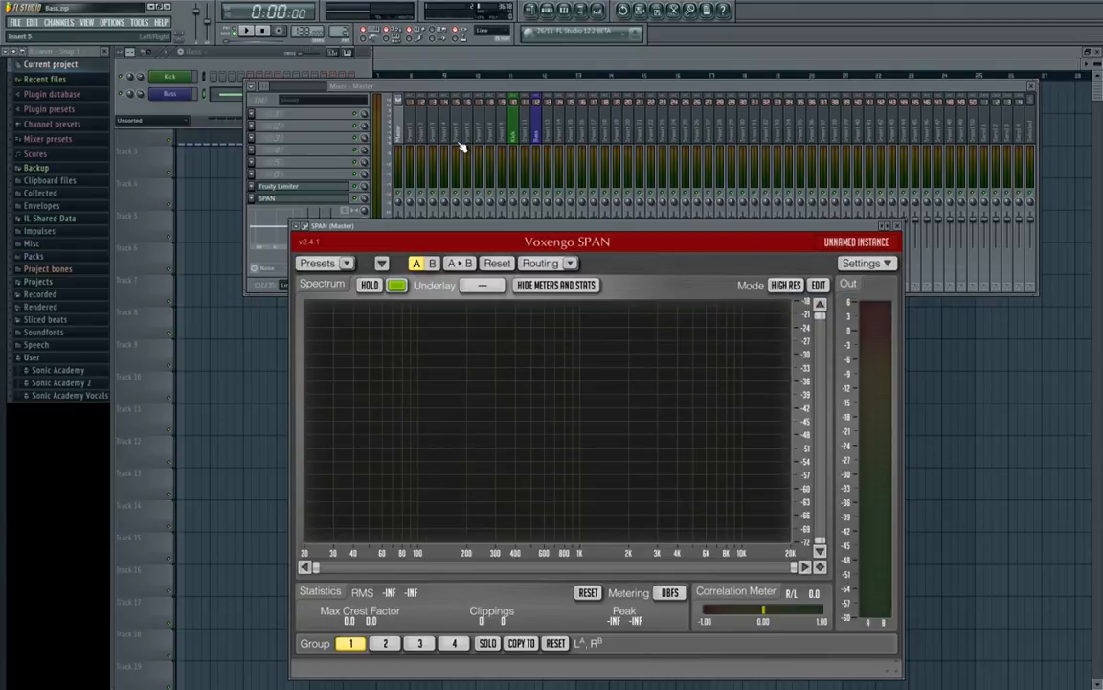
pyautogui.moveTo(491, 88); pyautogui.dragTo(492, 77)
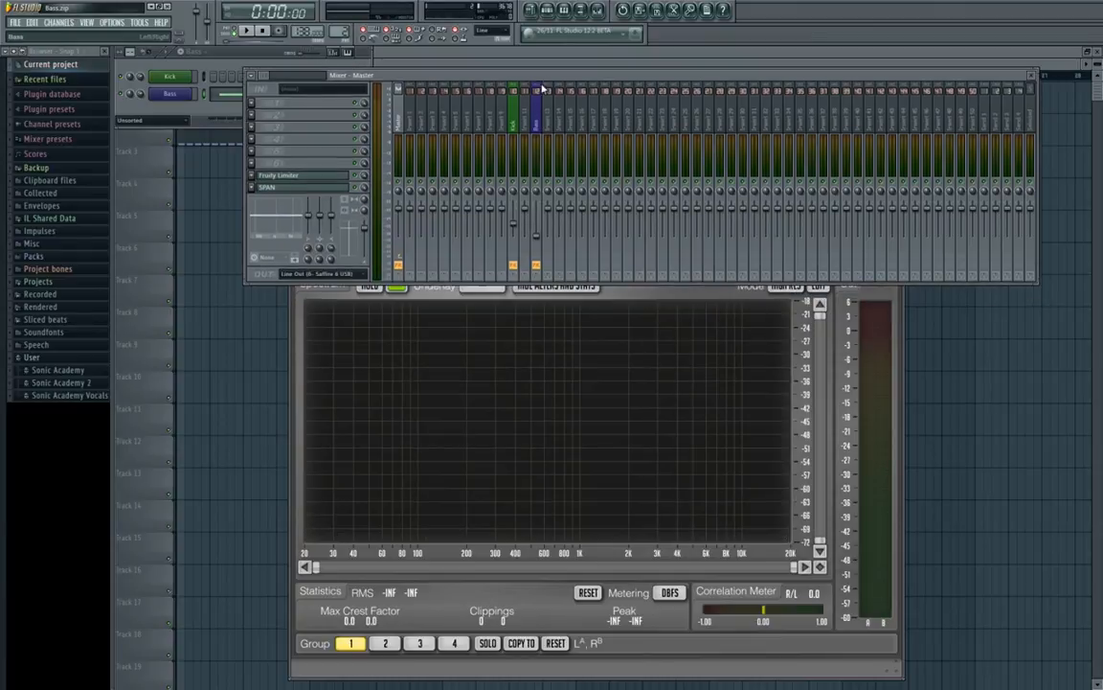
pyautogui.click(721, 306)
pyautogui.moveTo(610, 230); pyautogui.dragTo(609, 261)
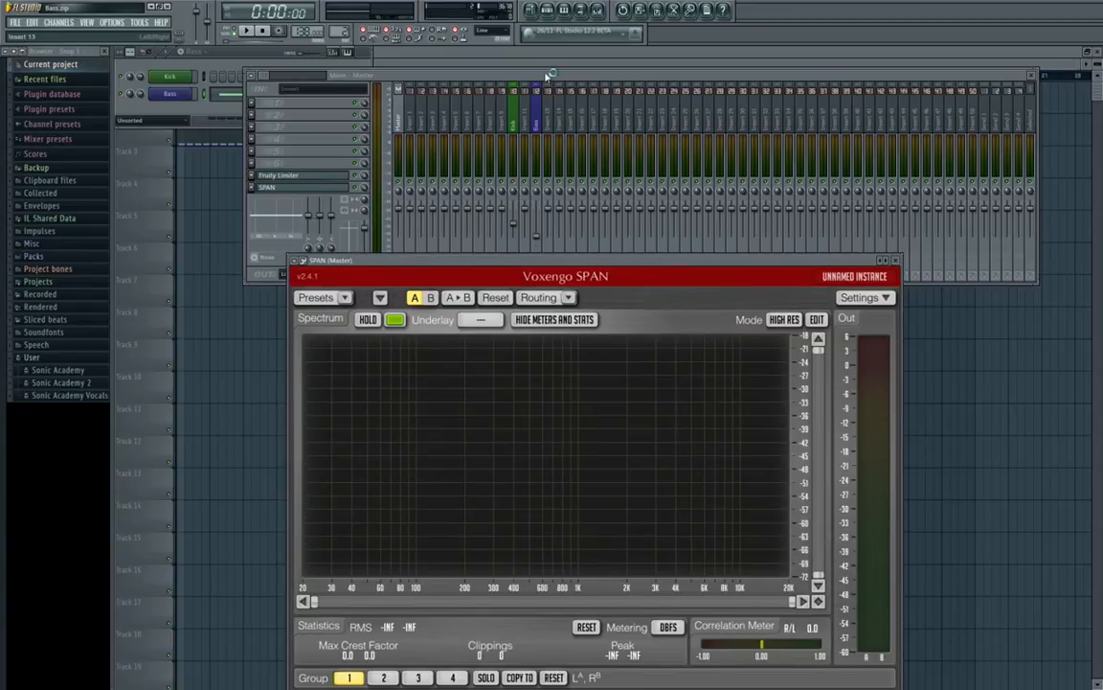
pyautogui.moveTo(547, 76); pyautogui.dragTo(549, 55)
# Set the Bass track's volume to about -8.1 dB during playback, comparing the kick and bass peaks in SPAN
pyautogui.press('space')
pyautogui.click(539, 207)
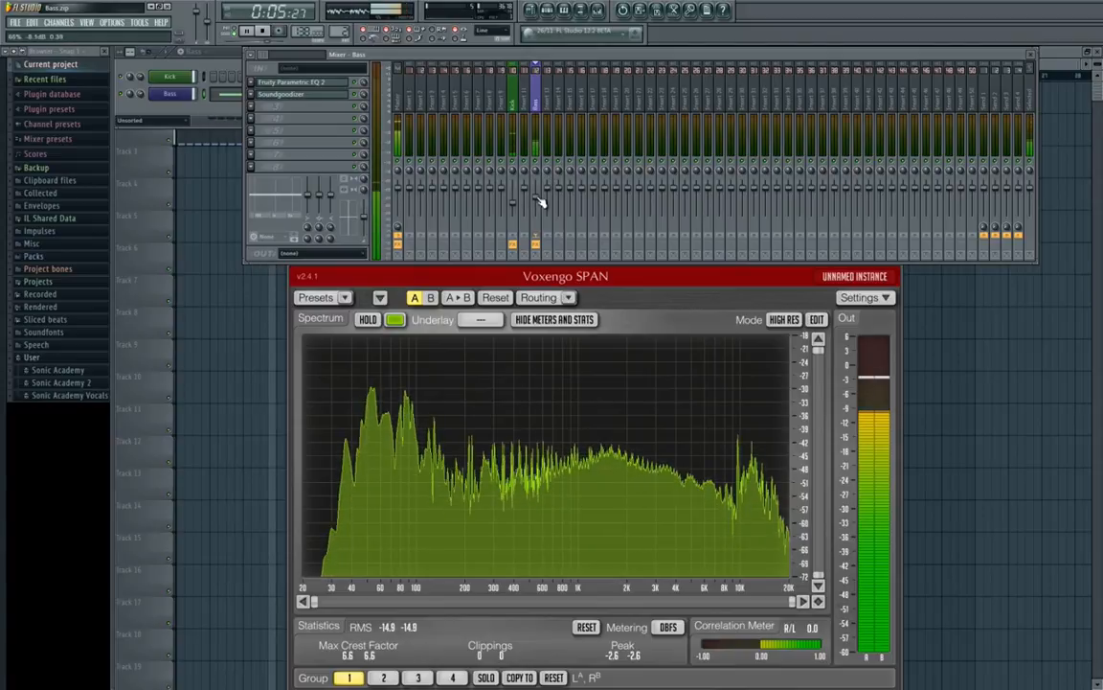
pyautogui.press('space')
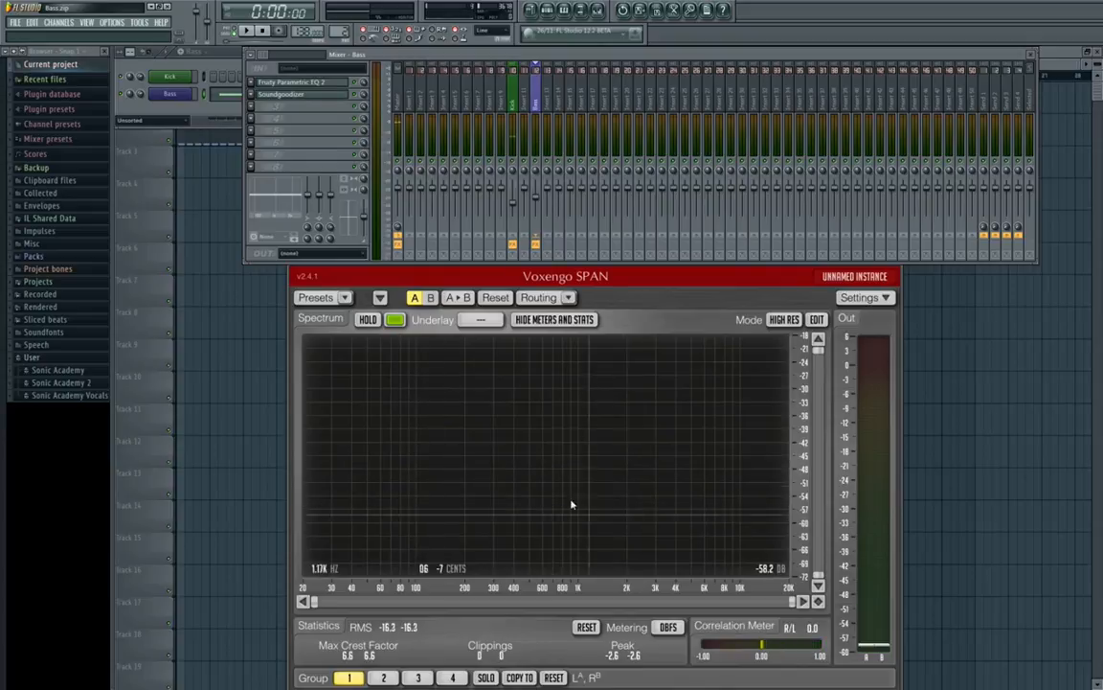
# Try SPAN's Default spectrum mode during playback, and return the mode to High Res
pyautogui.click(785, 320)
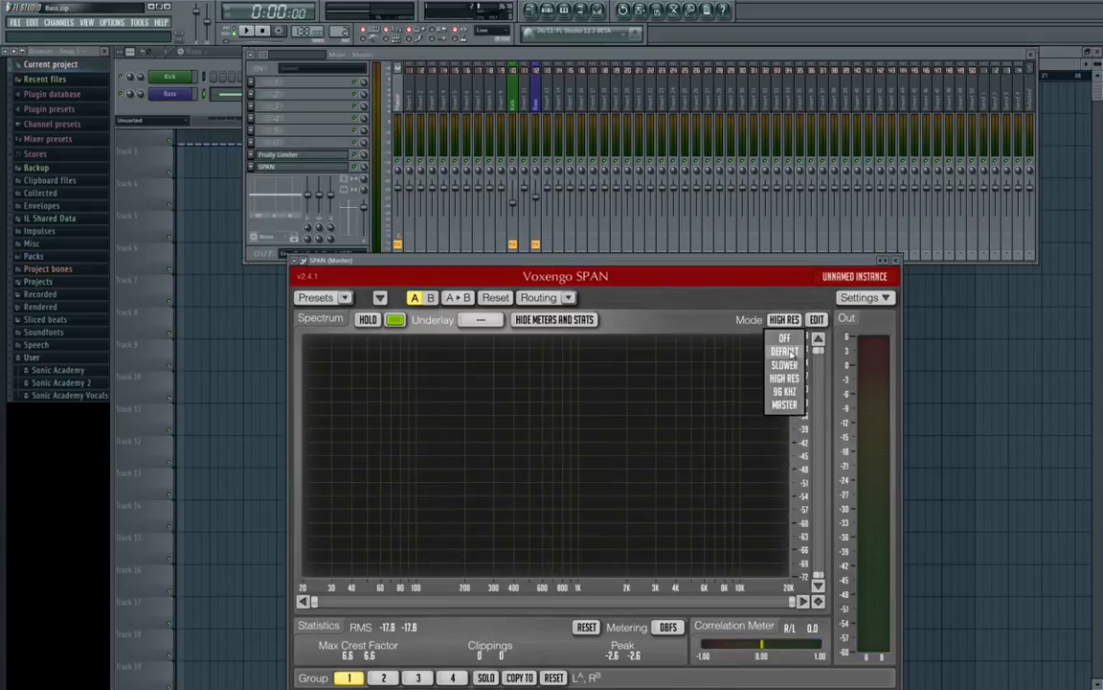
pyautogui.click(788, 353)
pyautogui.press('space')
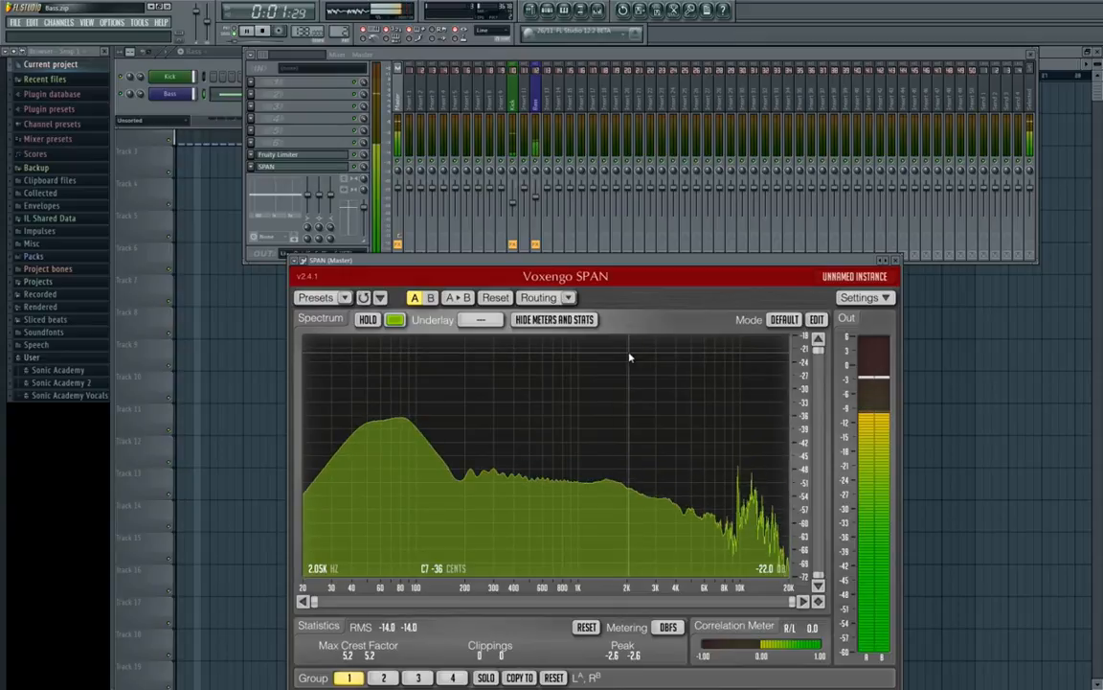
pyautogui.press('space')
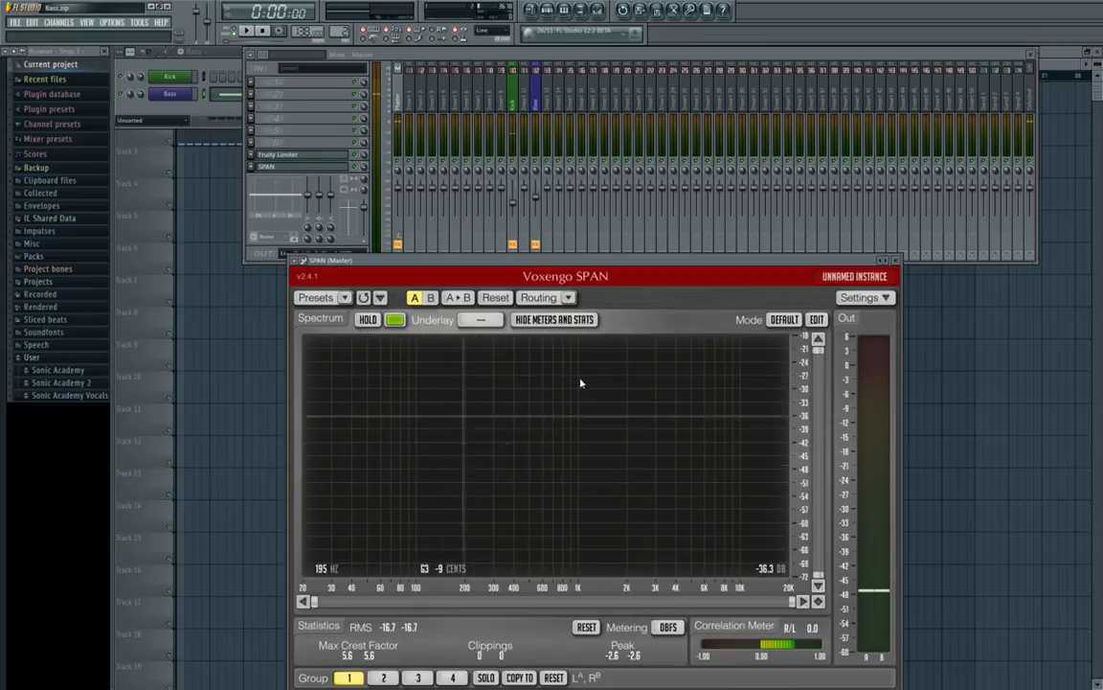
pyautogui.click(784, 319)
pyautogui.click(795, 383)
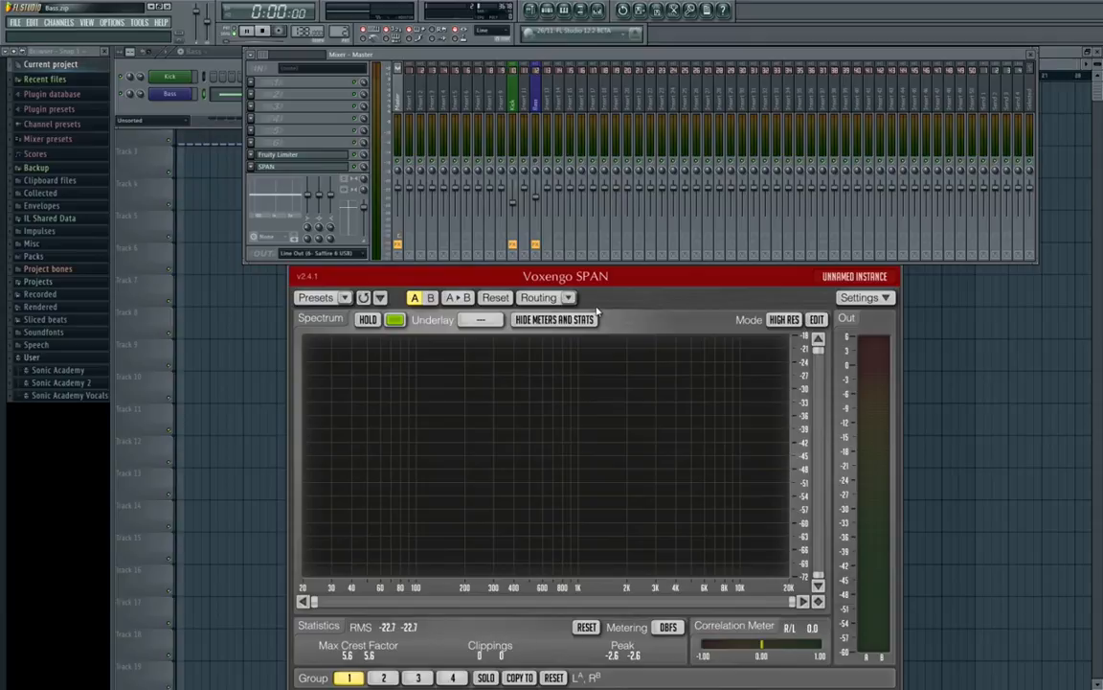
# Play the kick and bass through SPAN and readjust the Bass track's volume against the kick's spectrum peak
pyautogui.press('space')
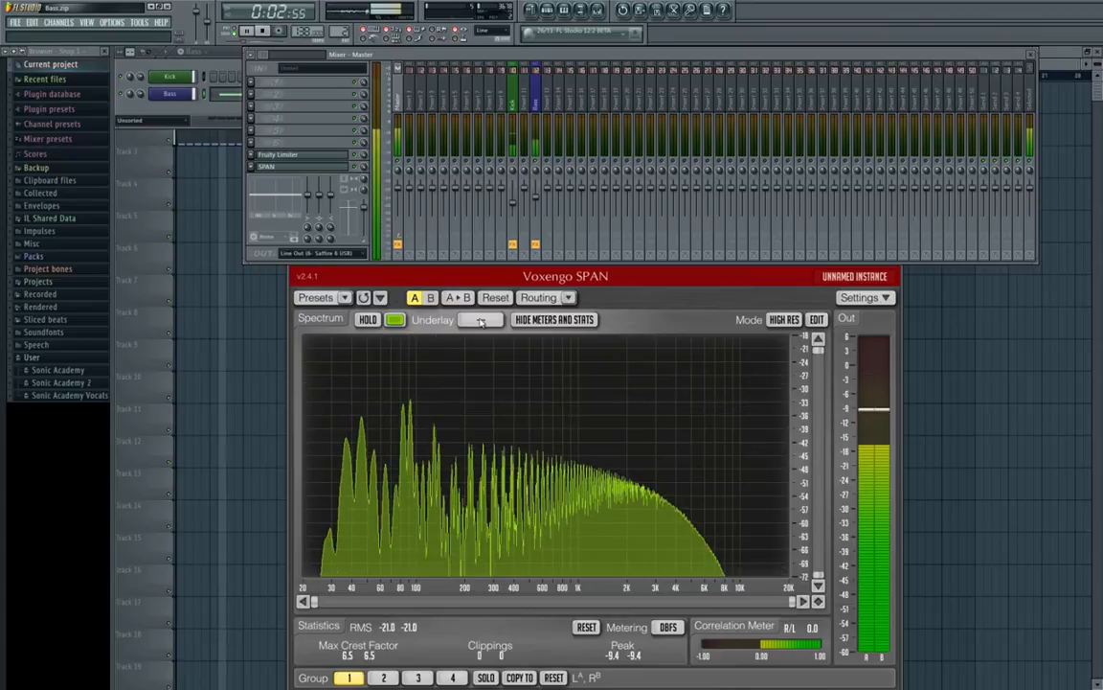
pyautogui.press('space')
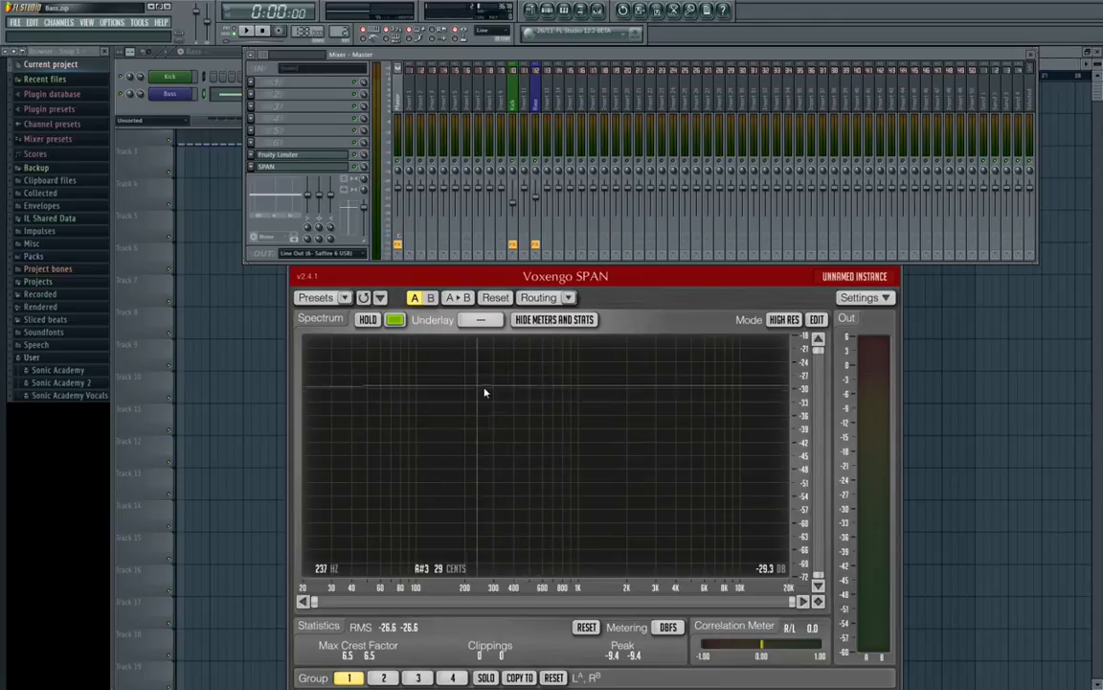
pyautogui.press('space')
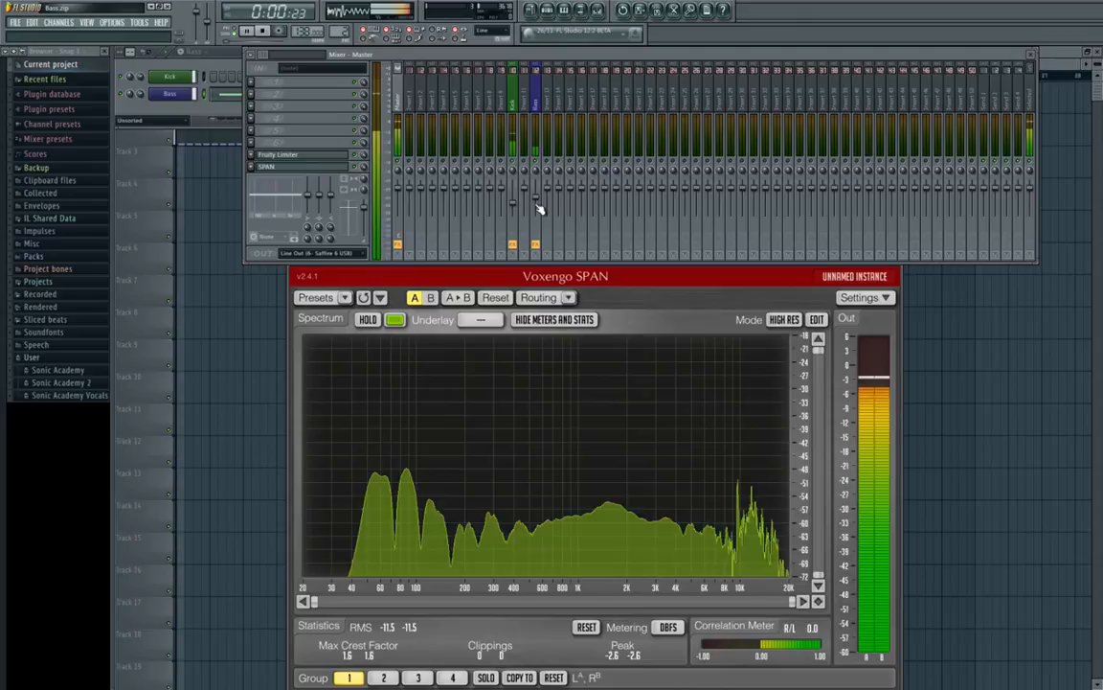
pyautogui.click(538, 211)
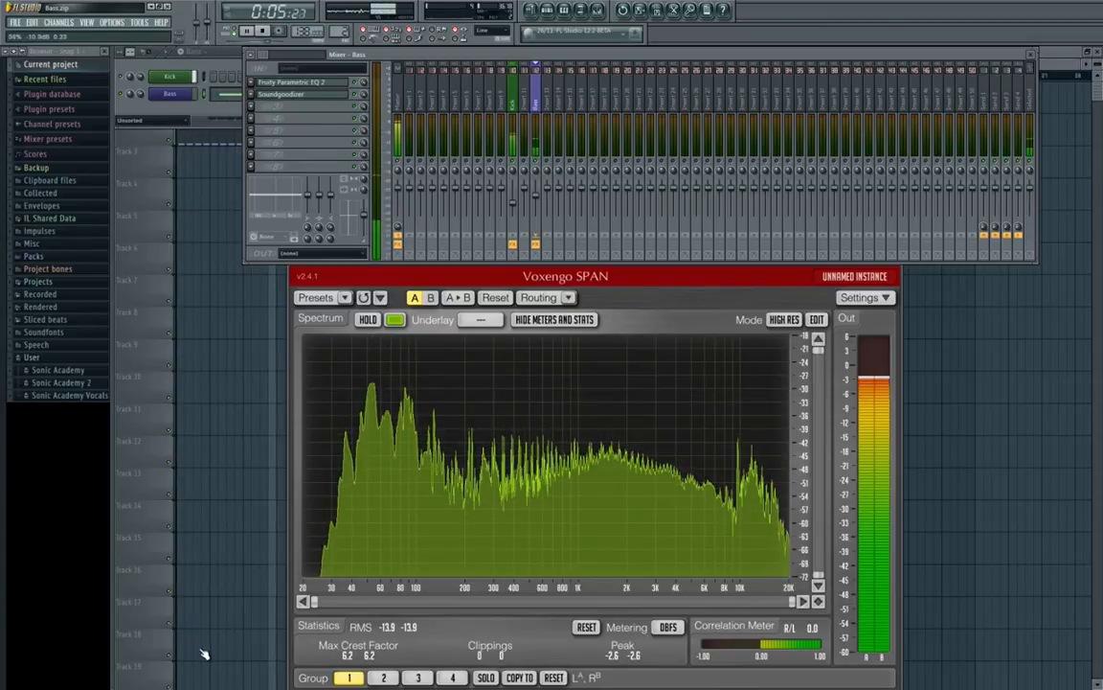
# Reset the master volume and set the Bass track's volume to about -6.1 dB during playback
pyautogui.rightClick(196, 14)
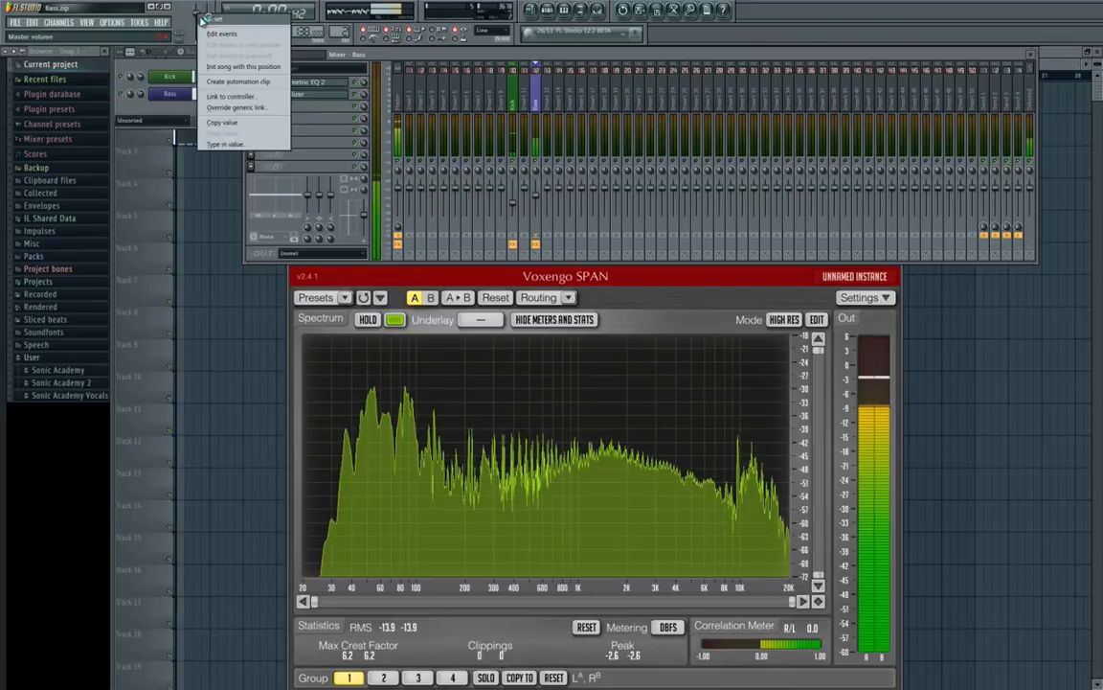
pyautogui.click(208, 19)
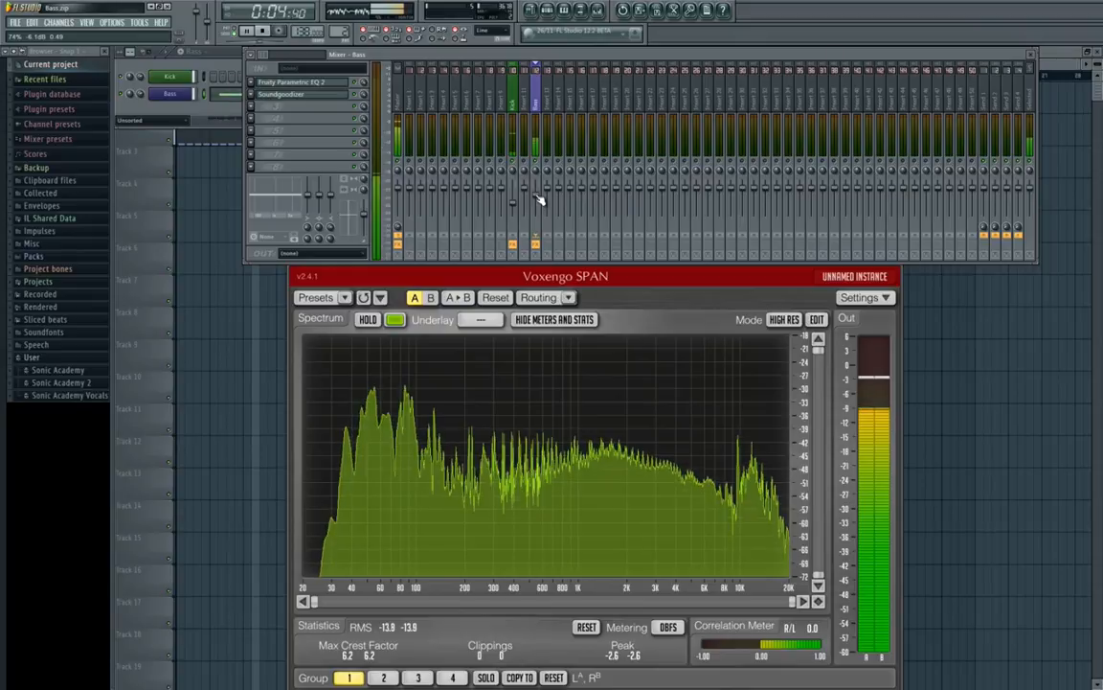
pyautogui.press('space')
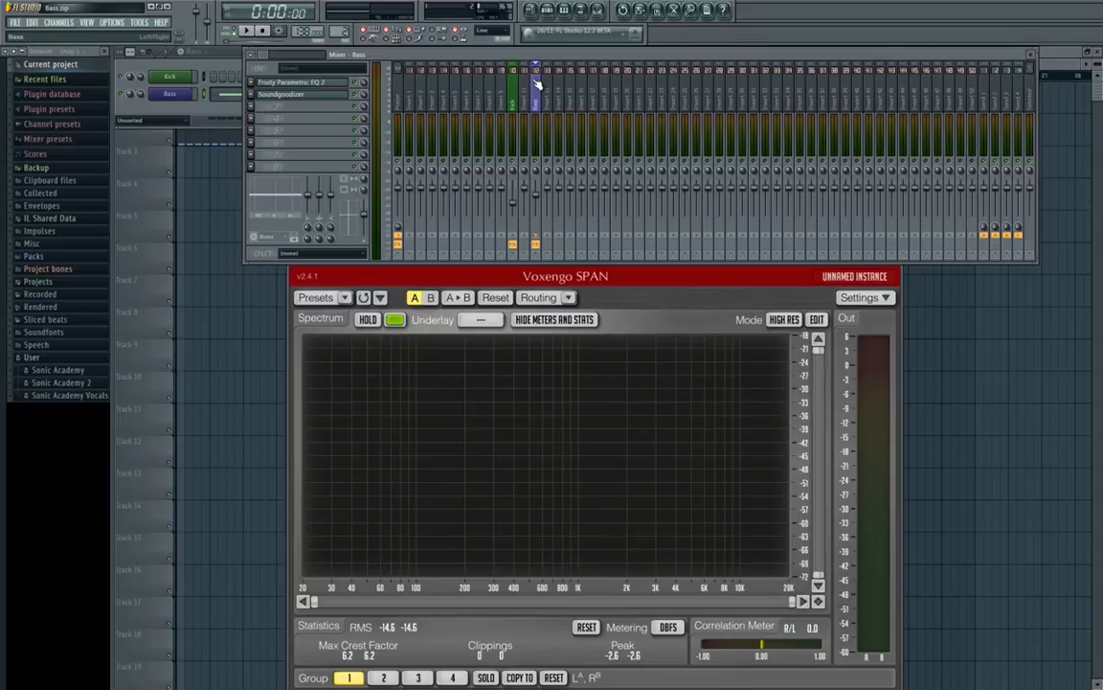
# Review the Bass channel's note pattern and velocities in the piano roll, along with its envelope settings
pyautogui.click(237, 97)
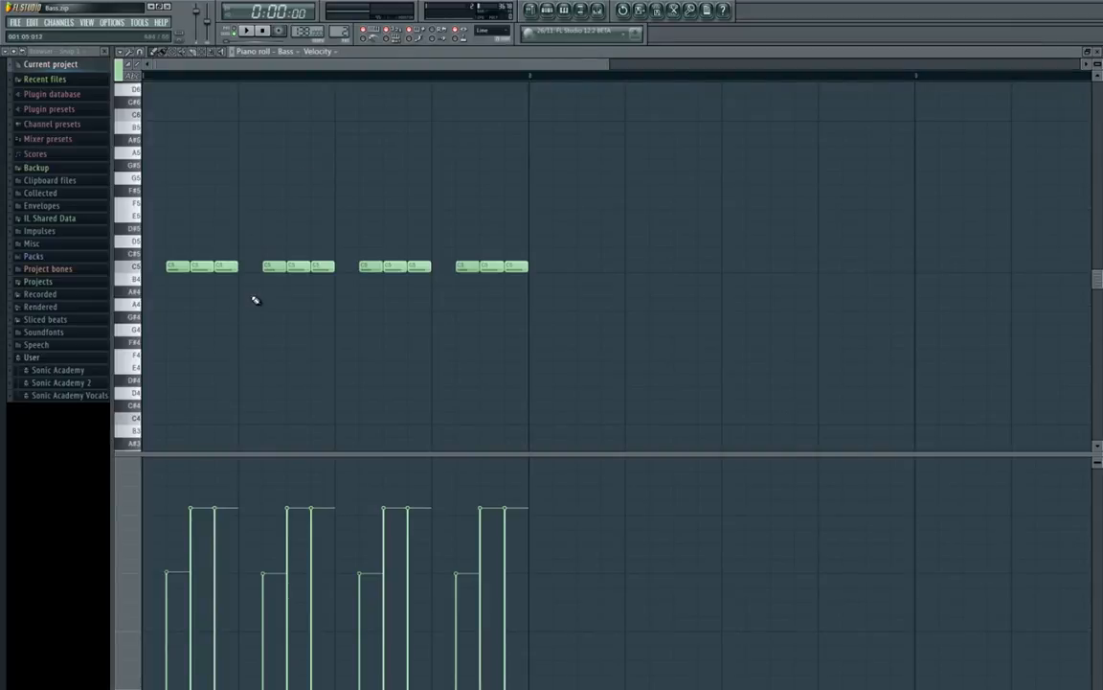
pyautogui.press('Escape')
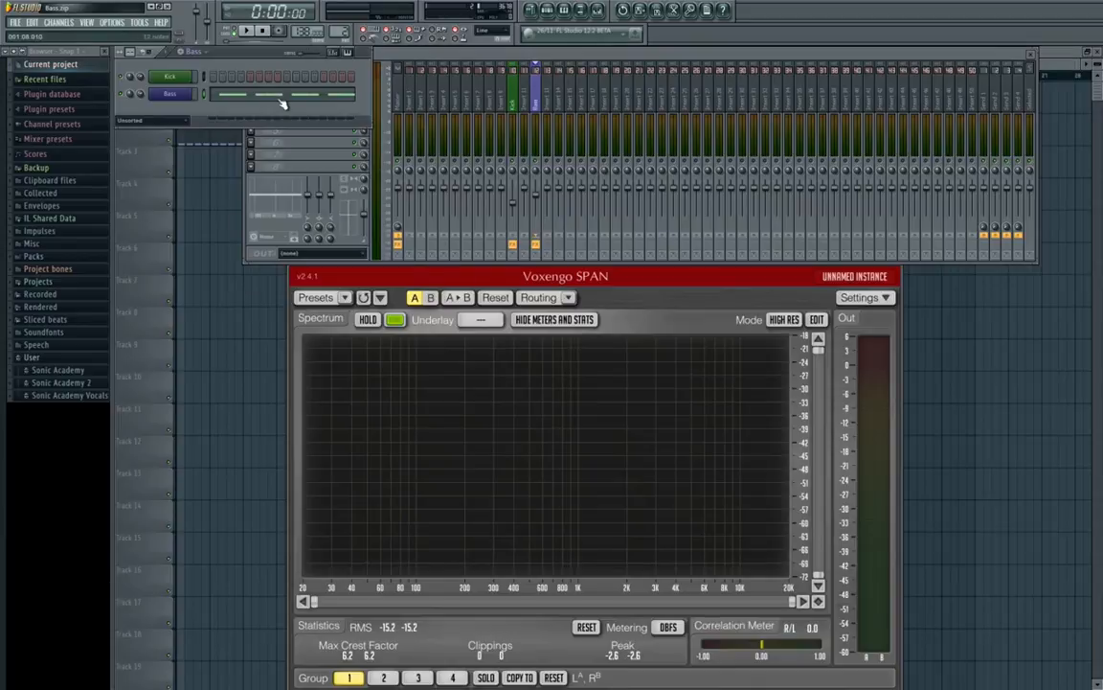
pyautogui.click(178, 95)
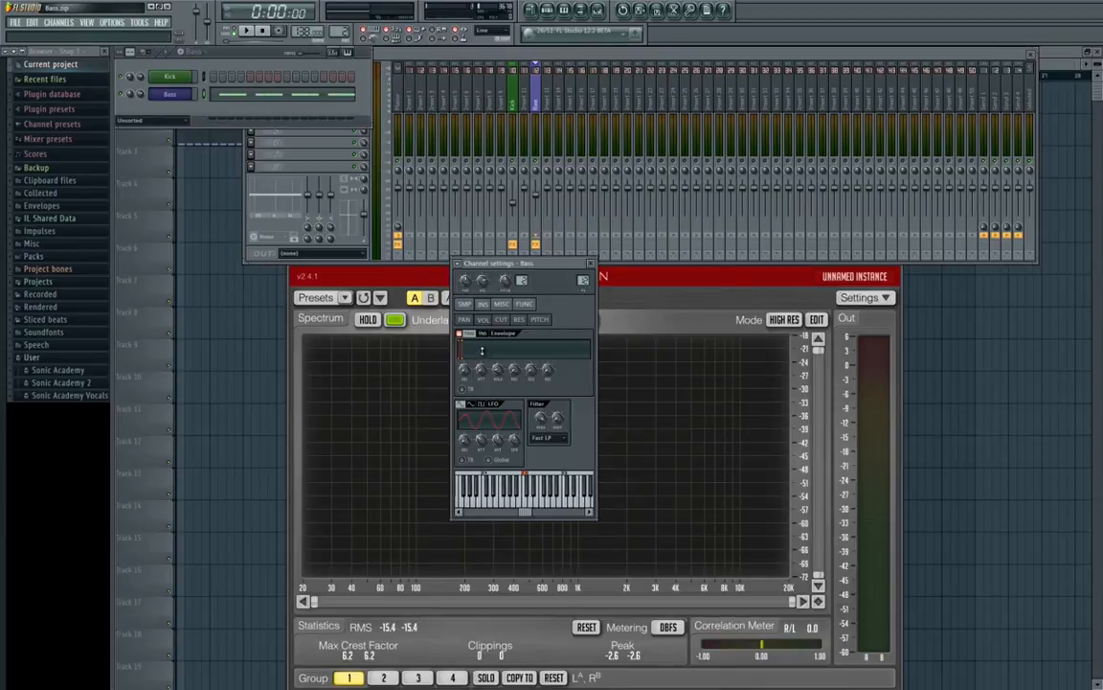
pyautogui.click(282, 97)
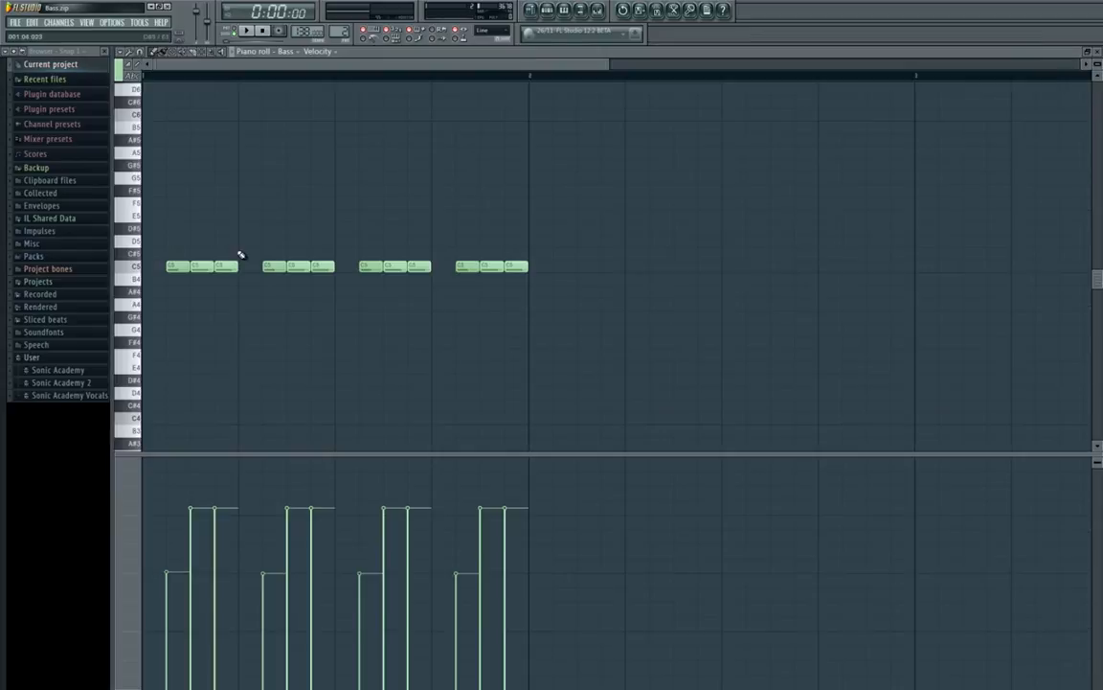
pyautogui.press('Escape')
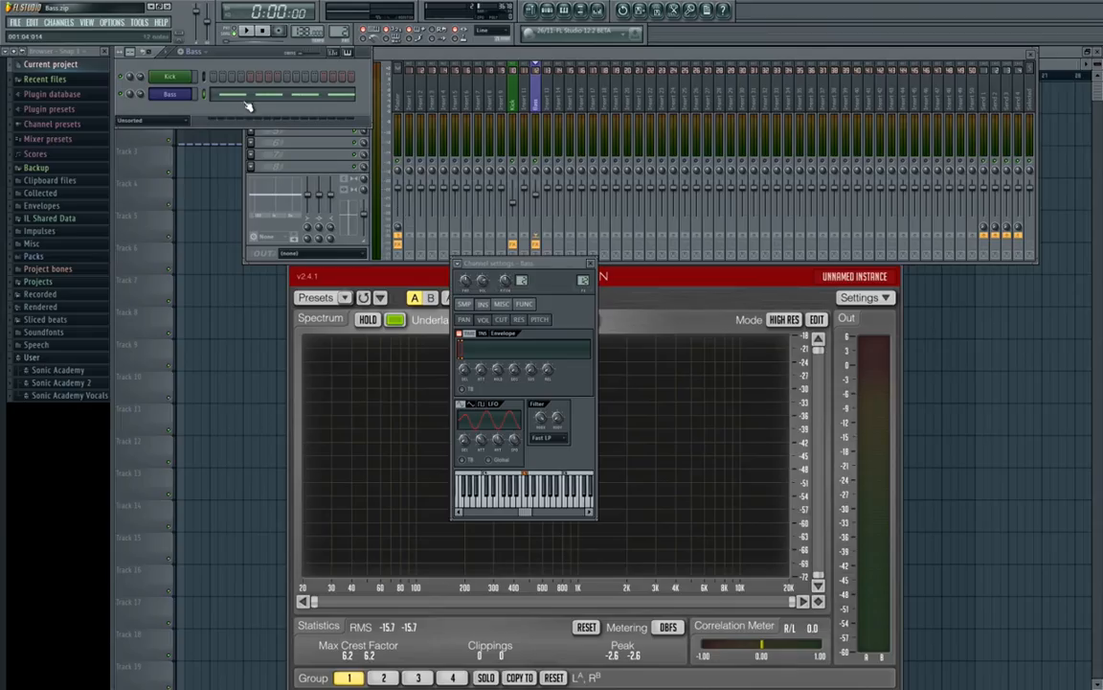
# Review the Bass track's Fruity Parametric EQ 2 curve and Soundgoodizer settings, and close the plugin and channel windows to return to SPAN
pyautogui.click(538, 108)
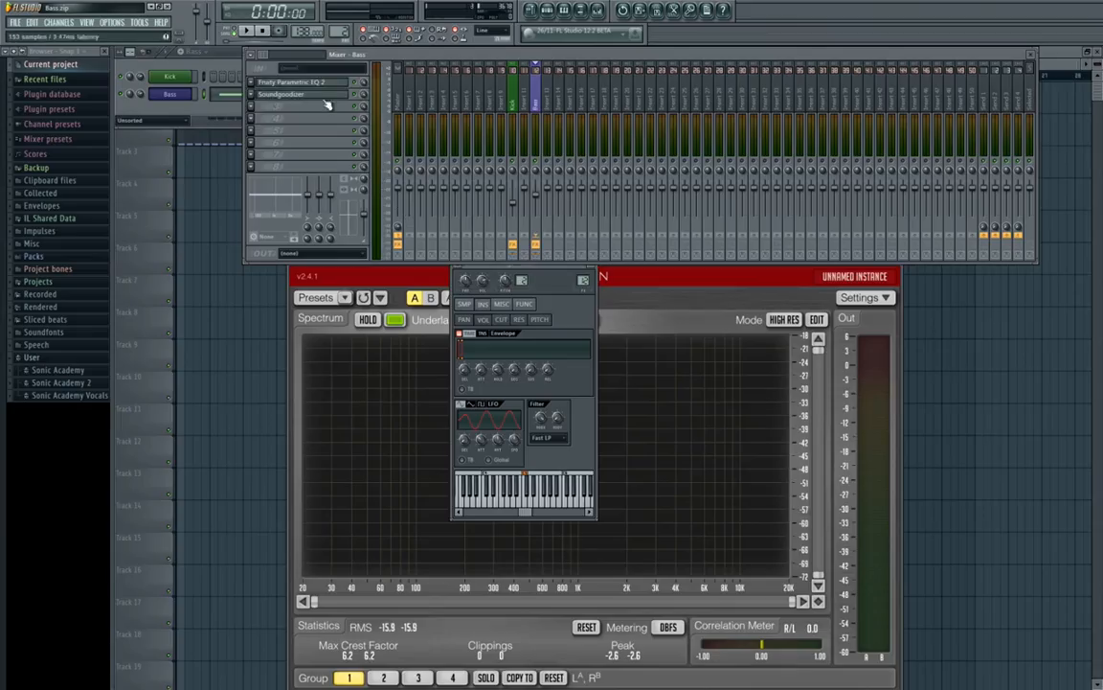
pyautogui.click(314, 86)
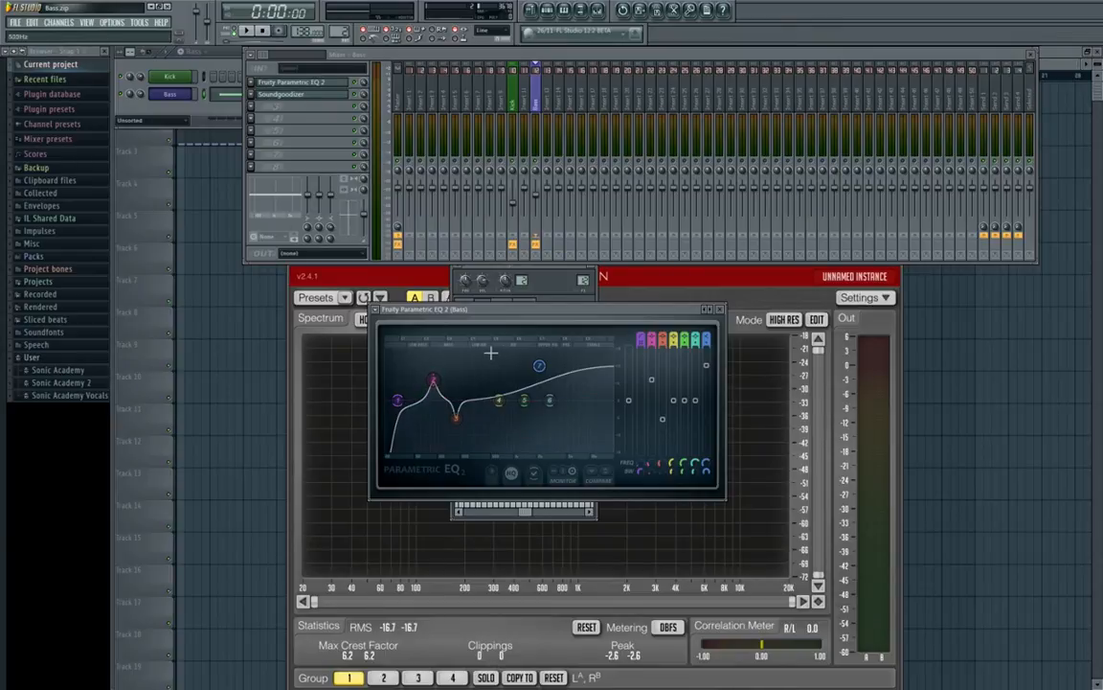
pyautogui.click(334, 97)
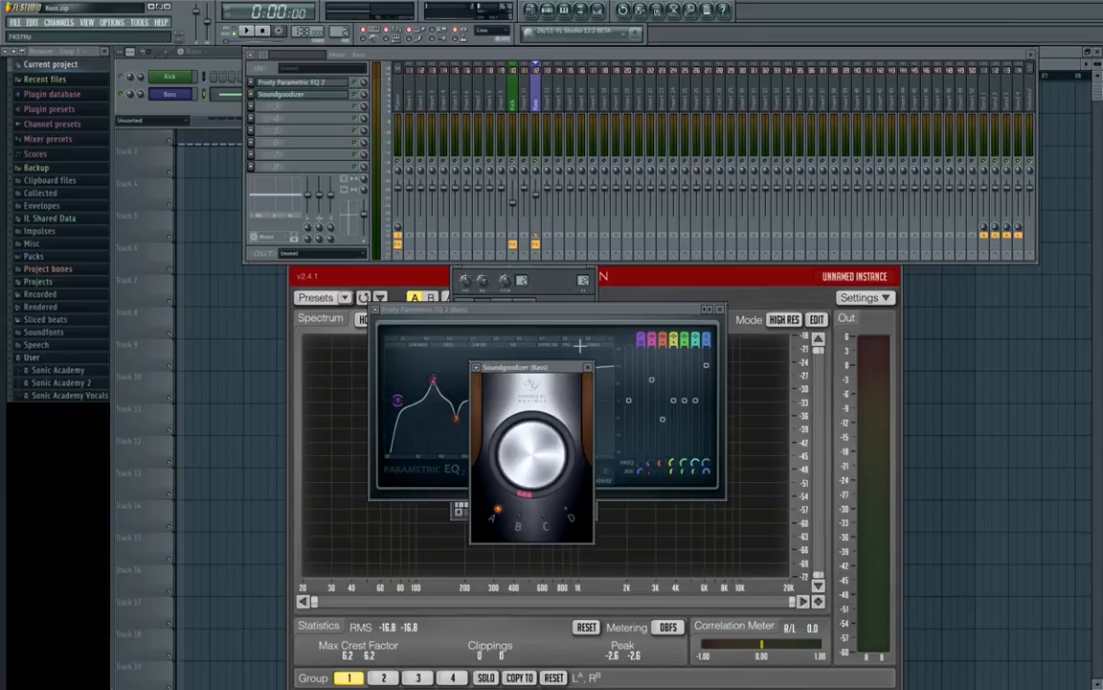
pyautogui.click(589, 367)
pyautogui.click(719, 308)
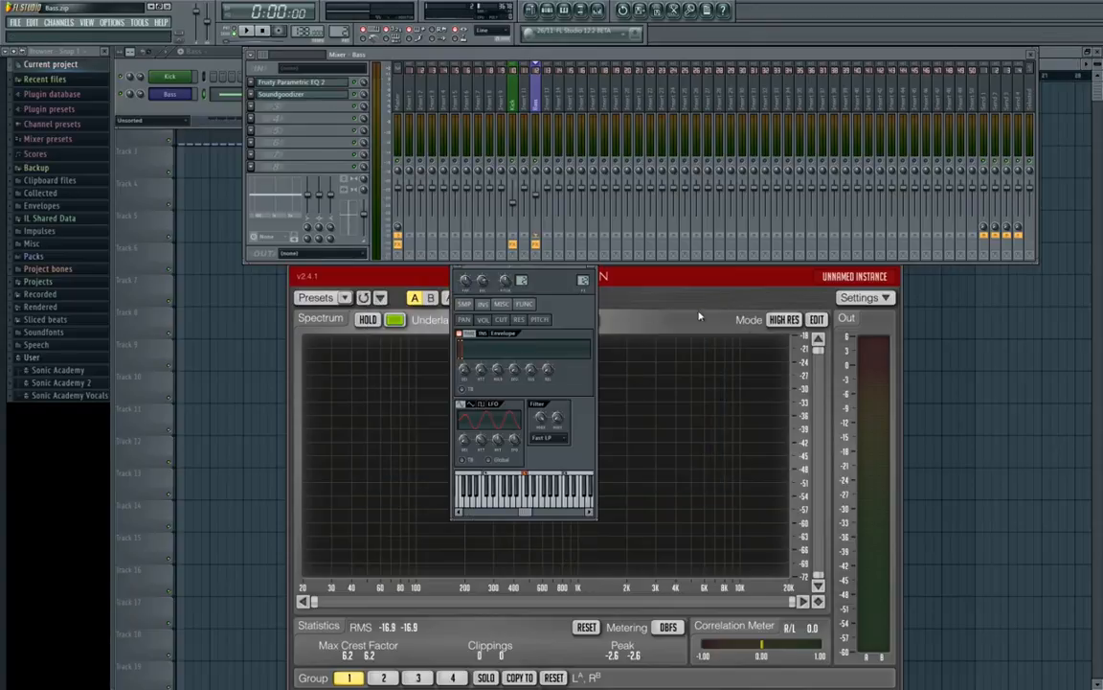
pyautogui.click(584, 320)
pyautogui.click(593, 266)
pyautogui.click(780, 286)
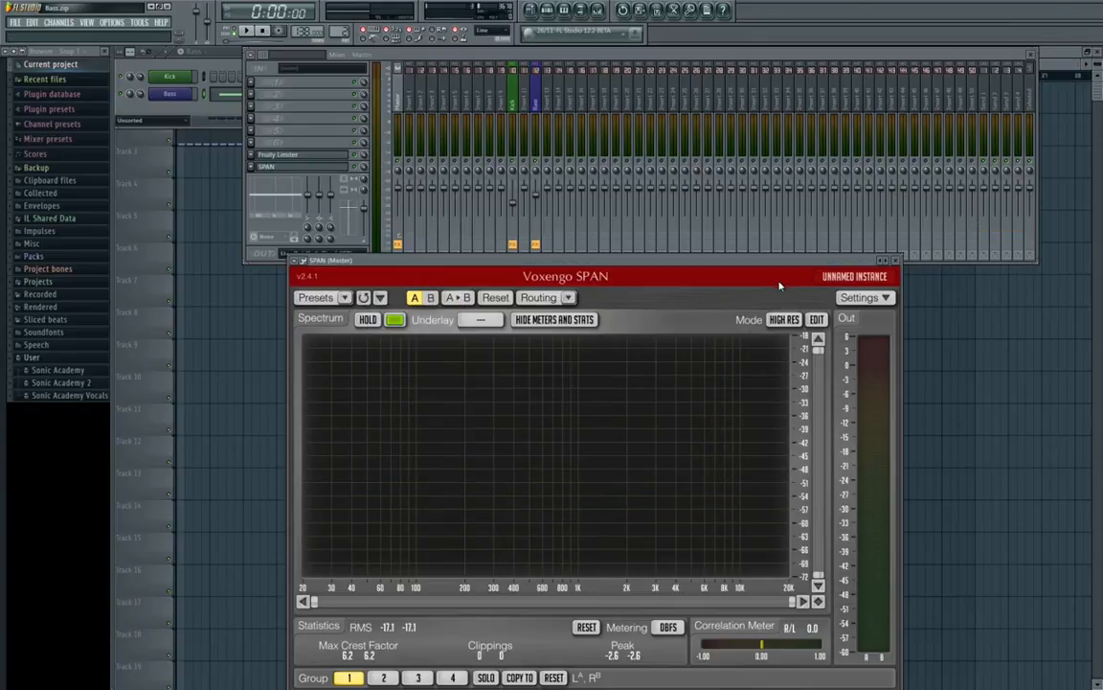